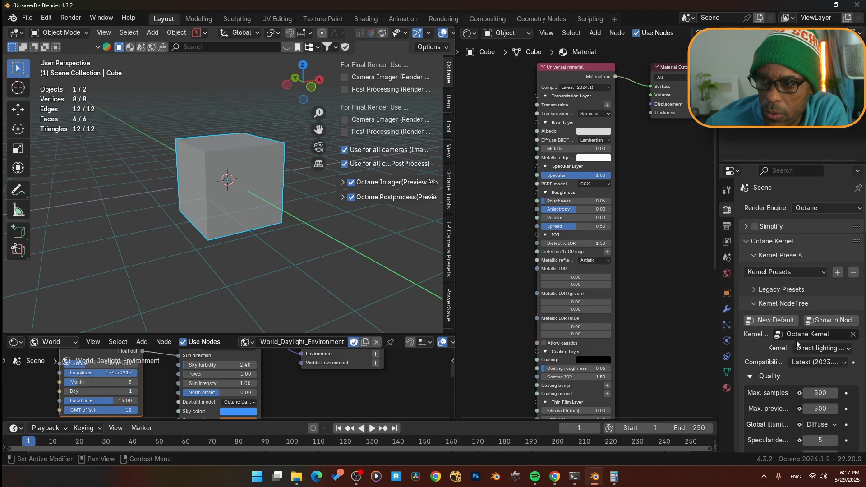
- Set the Octane kernel type to Path tracing kernel and hide the viewport sidebar
{"action": "left_click", "coordinate": [805, 349]}
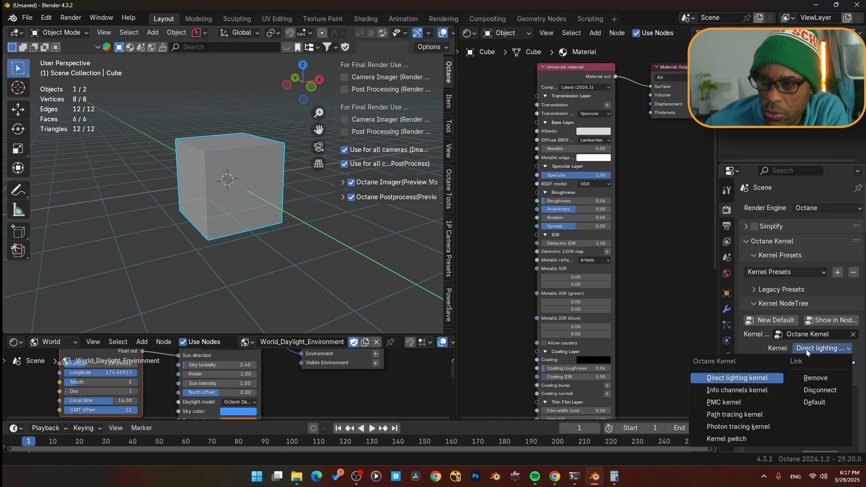
{"action": "left_click", "coordinate": [740, 414]}
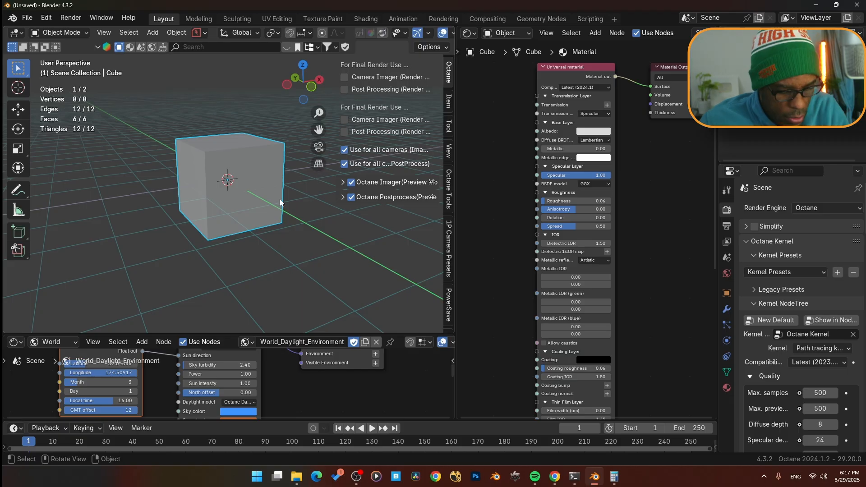
{"action": "key", "text": "n"}
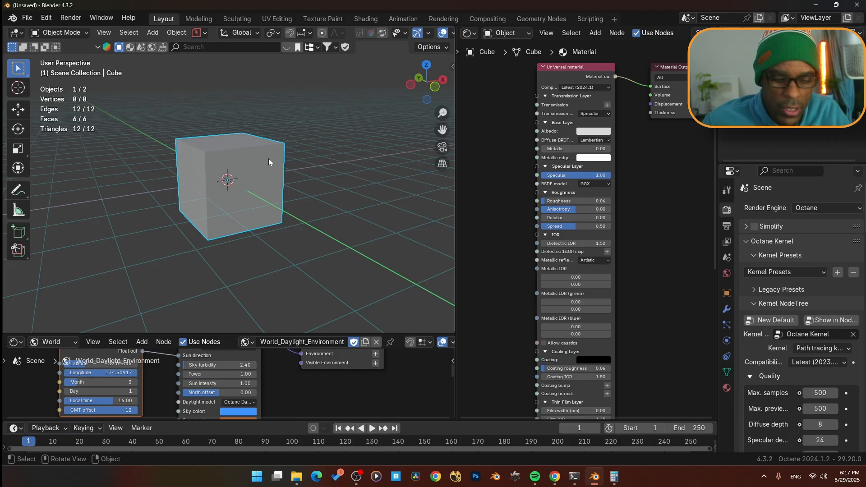
- Preview the viewport in Rendered shading, then switch it back to Solid shading
{"action": "key", "text": "z"}
{"action": "left_click", "coordinate": [291, 98]}
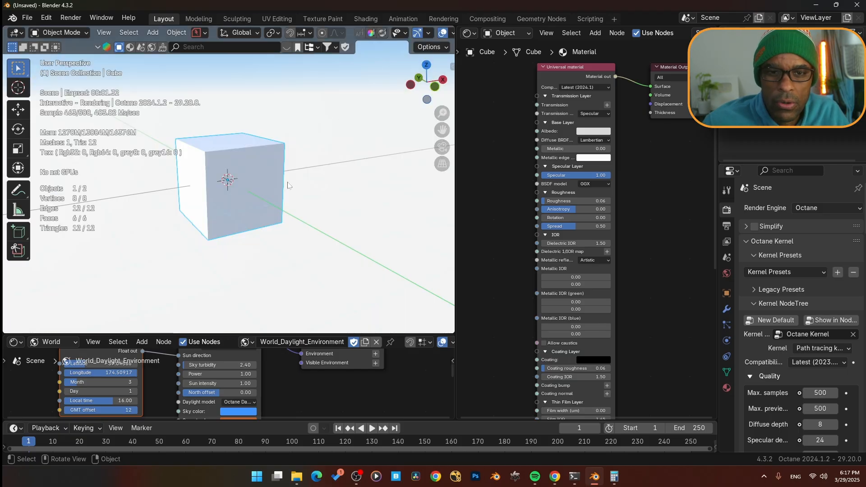
{"action": "middle_click_drag", "start_coordinate": [288, 185], "coordinate": [228, 177]}
{"action": "key", "text": "z"}
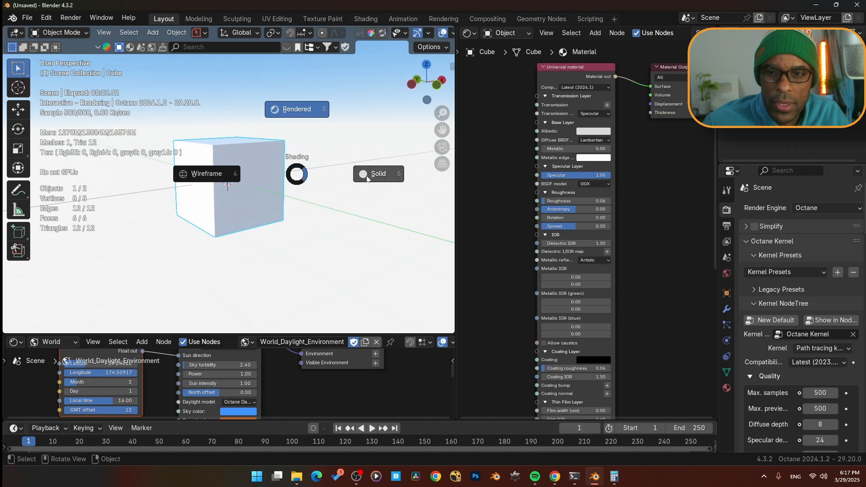
{"action": "left_click", "coordinate": [367, 179]}
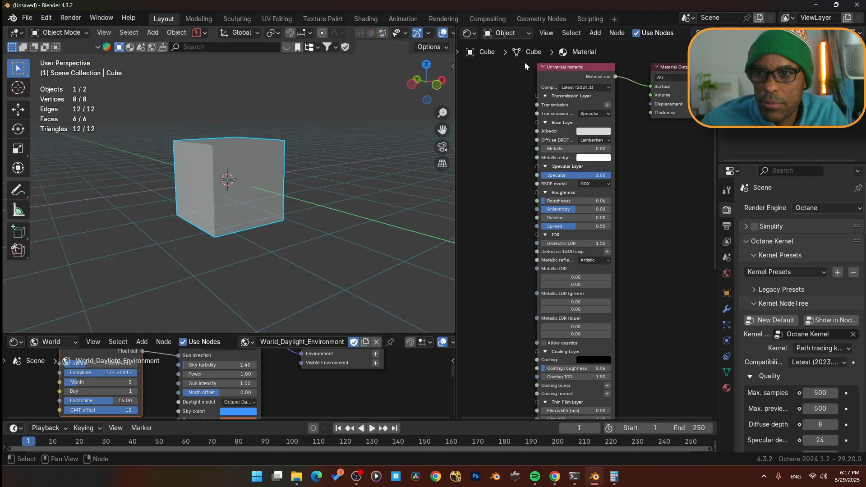
- Add the VFX Motion Tracking workspace
{"action": "left_click", "coordinate": [613, 21]}
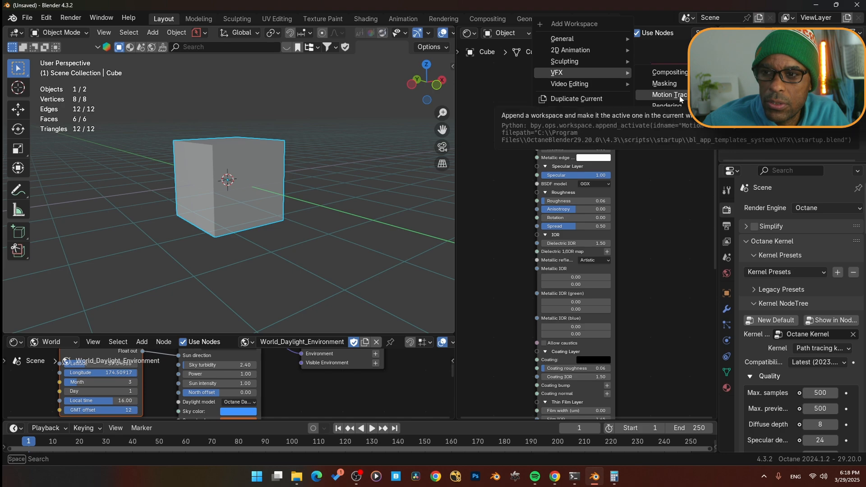
{"action": "left_click", "coordinate": [678, 96]}
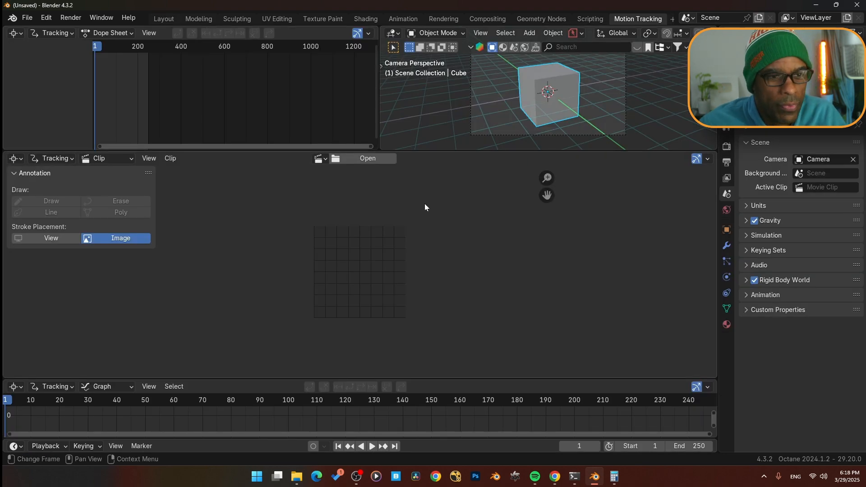
- Open the plate image sequence starting at plate001.png as a movie clip and fit it in the view
{"action": "left_click", "coordinate": [366, 158]}
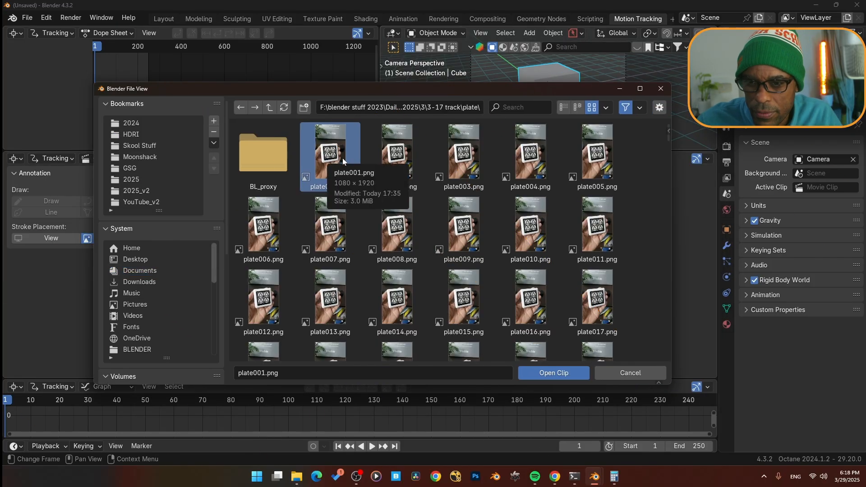
{"action": "scroll", "coordinate": [495, 199], "scroll_direction": "down", "scroll_amount": 1}
{"action": "scroll", "coordinate": [495, 199], "scroll_direction": "down", "scroll_amount": 20}
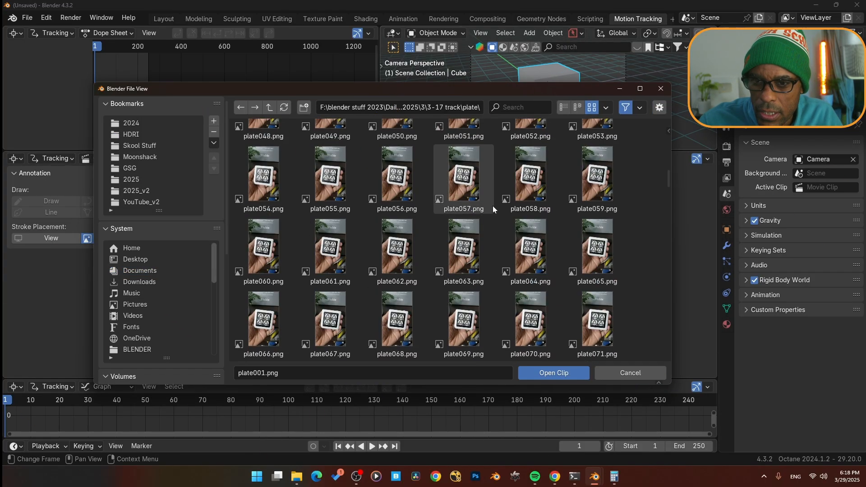
{"action": "scroll", "coordinate": [483, 233], "scroll_direction": "down", "scroll_amount": 8}
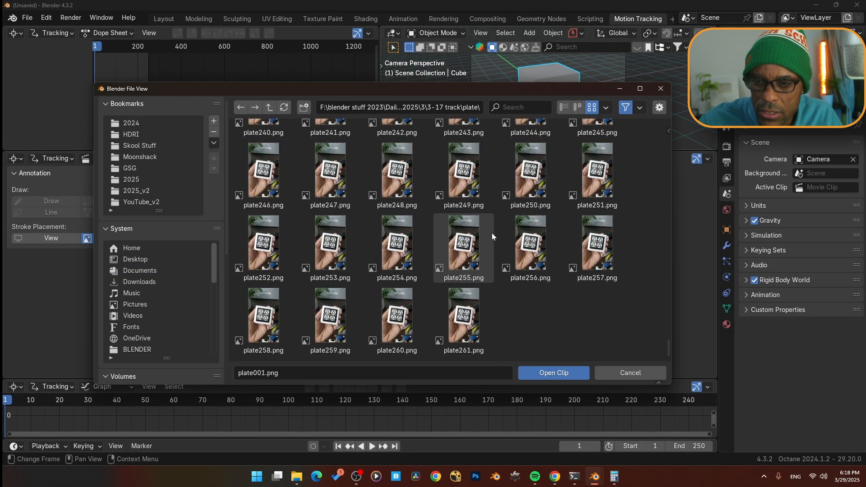
{"action": "left_click", "coordinate": [463, 331], "text": "shift"}
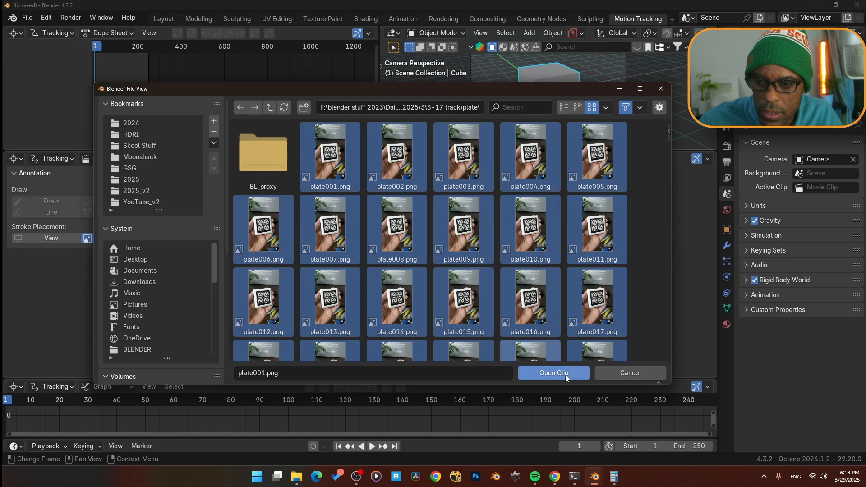
{"action": "left_click", "coordinate": [553, 373]}
{"action": "key", "text": "f"}
{"action": "scroll", "coordinate": [396, 284], "scroll_direction": "up", "scroll_amount": 4}
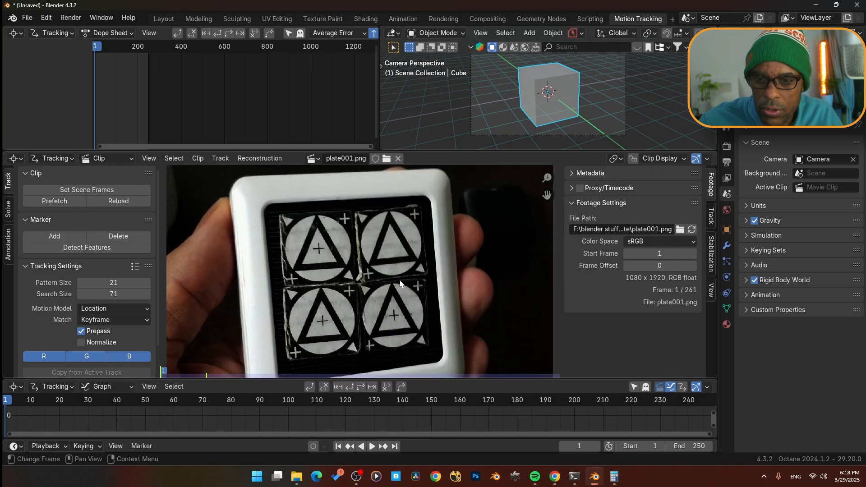
- Set the color management view transform to Standard in the render properties
{"action": "scroll", "coordinate": [397, 285], "scroll_direction": "down", "scroll_amount": 2}
{"action": "left_click", "coordinate": [727, 147]}
{"action": "scroll", "coordinate": [751, 315], "scroll_direction": "down", "scroll_amount": 20}
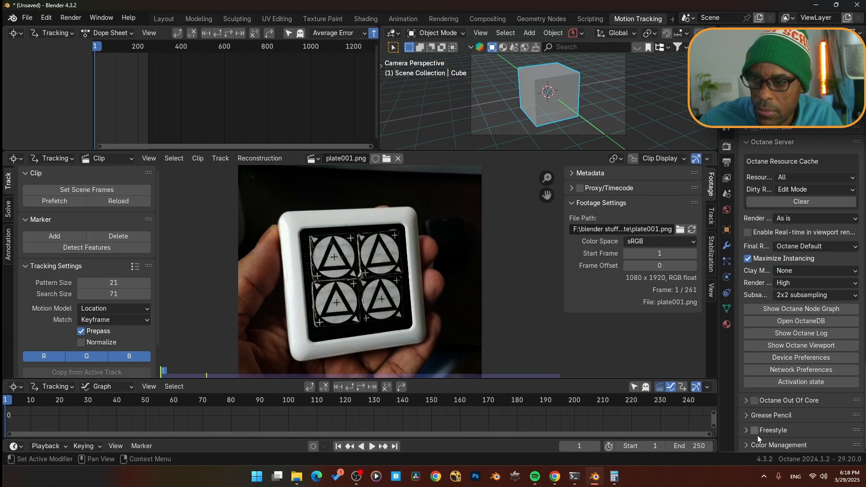
{"action": "scroll", "coordinate": [767, 406], "scroll_direction": "down", "scroll_amount": 6}
{"action": "left_click", "coordinate": [822, 358]}
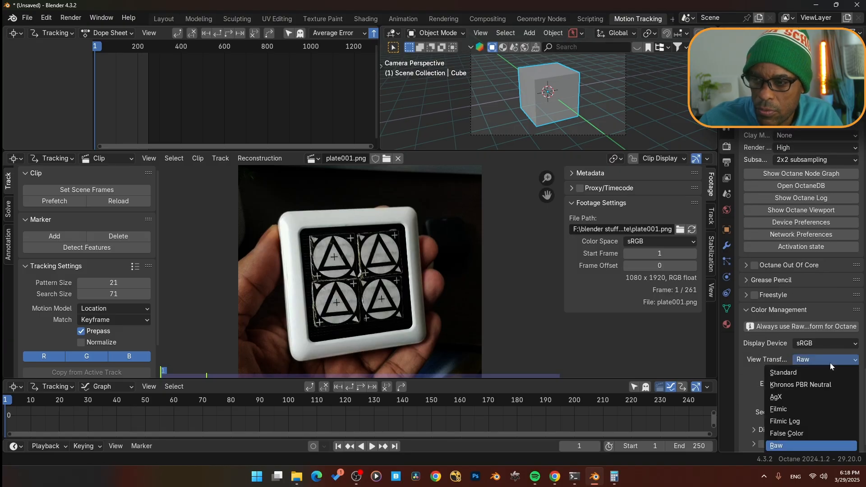
{"action": "left_click", "coordinate": [812, 368]}
{"action": "scroll", "coordinate": [420, 291], "scroll_direction": "up", "scroll_amount": 2}
{"action": "scroll", "coordinate": [421, 291], "scroll_direction": "down", "scroll_amount": 3}
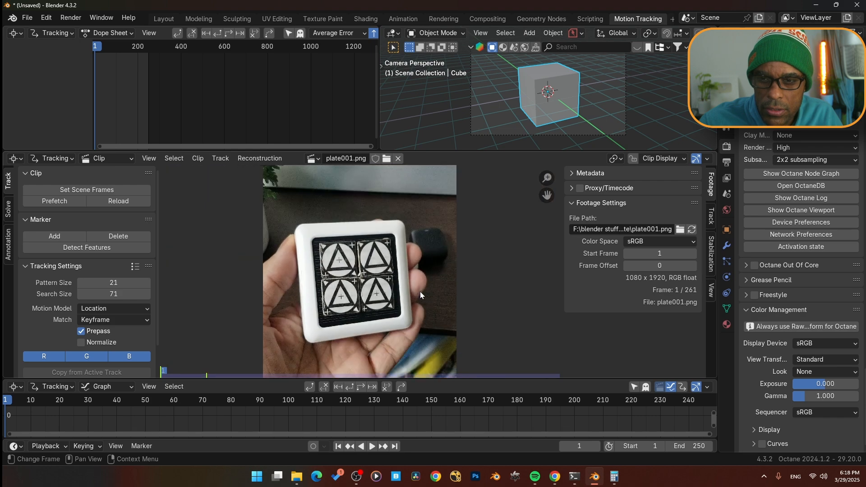
- Set the scene frames to match the clip and prefetch the footage
{"action": "left_click", "coordinate": [60, 187]}
{"action": "left_click", "coordinate": [66, 201]}
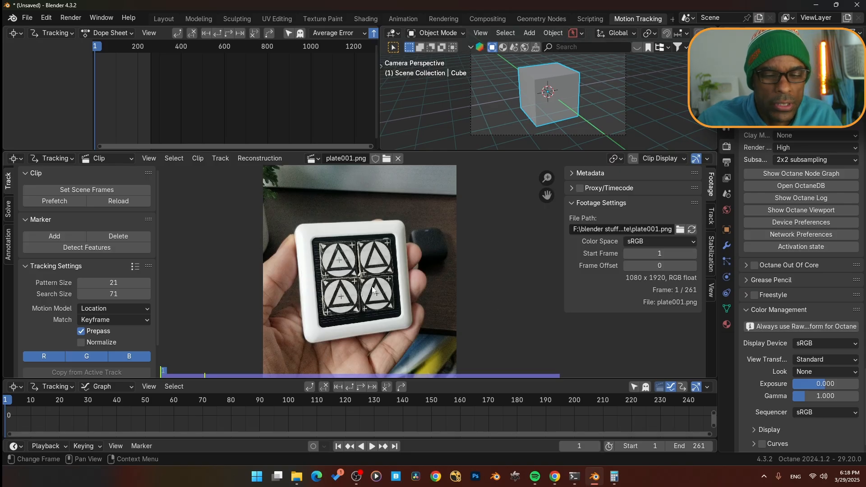
- Play the footage through and return to the first frame
{"action": "key", "text": "space"}
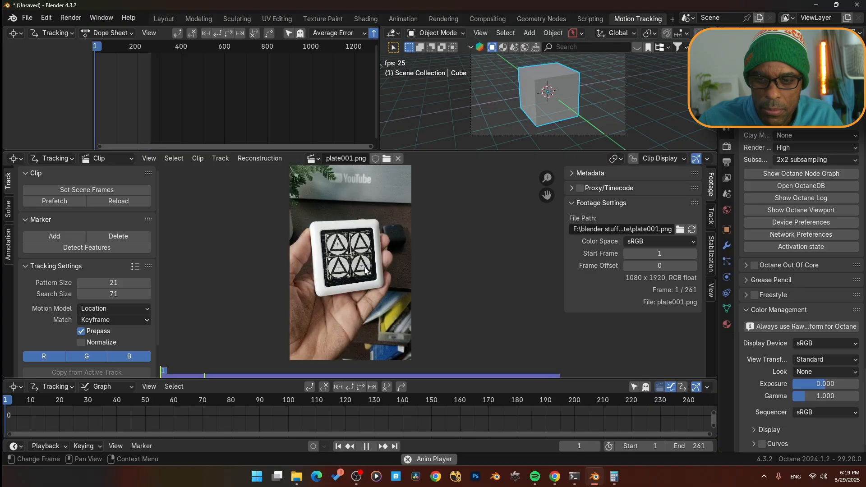
{"action": "key", "text": "space"}
{"action": "key", "text": "Home"}
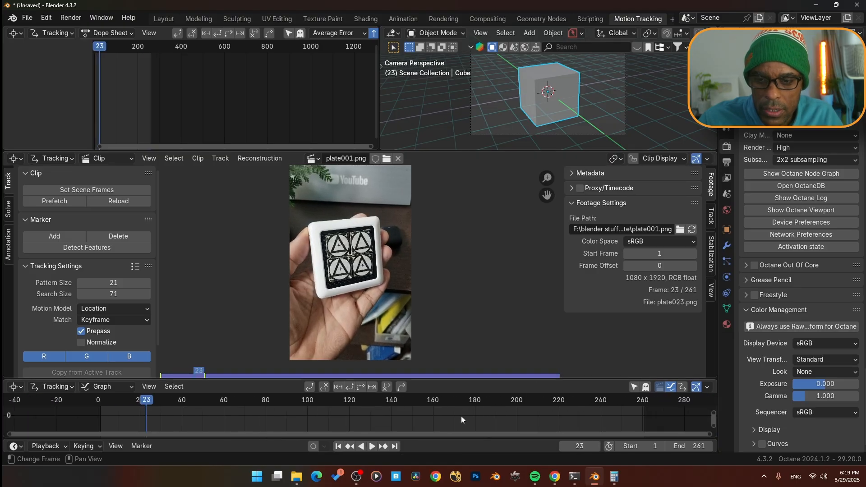
{"action": "key", "text": "shift+Left"}
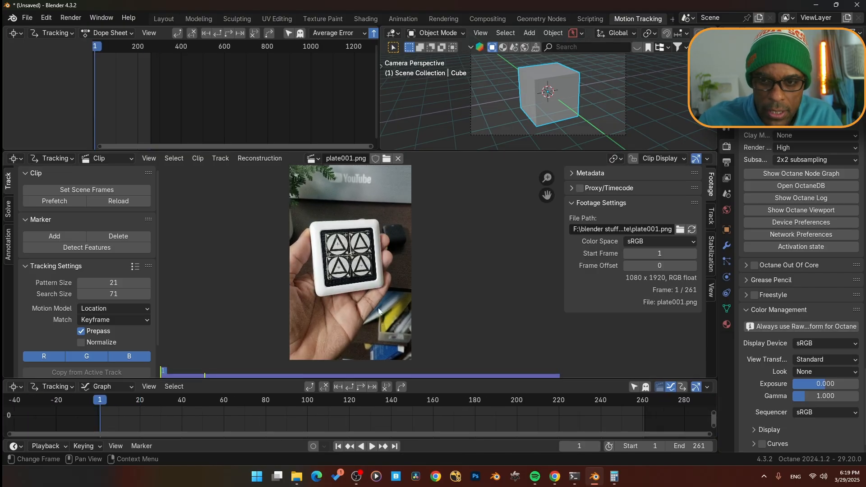
- Apply the Blurry Footage tracking preset and set the motion model to Affine
{"action": "left_click", "coordinate": [134, 266]}
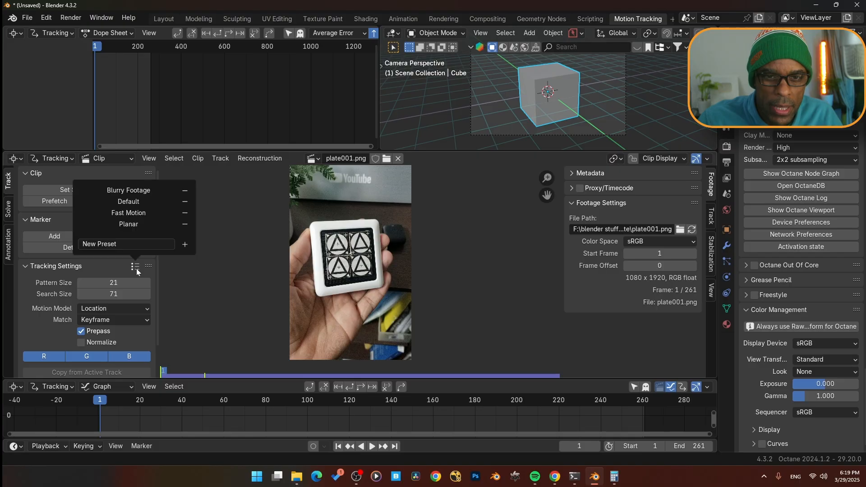
{"action": "left_click", "coordinate": [129, 190]}
{"action": "left_click", "coordinate": [130, 309]}
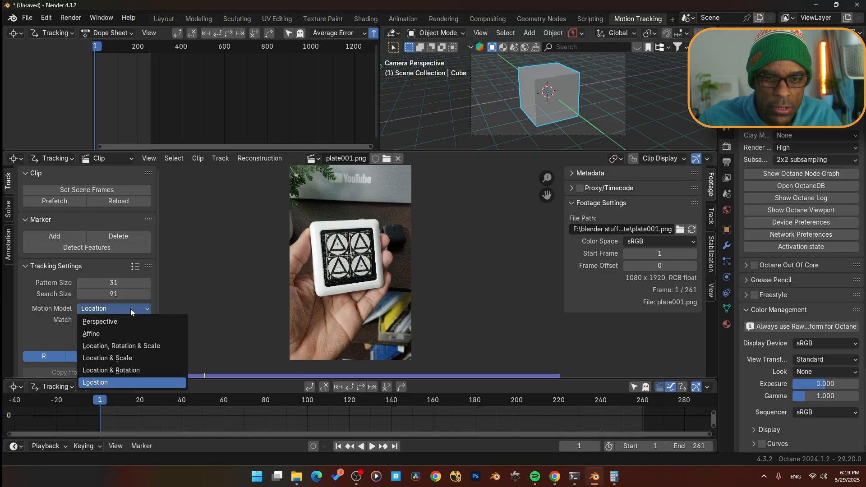
{"action": "left_click", "coordinate": [107, 332]}
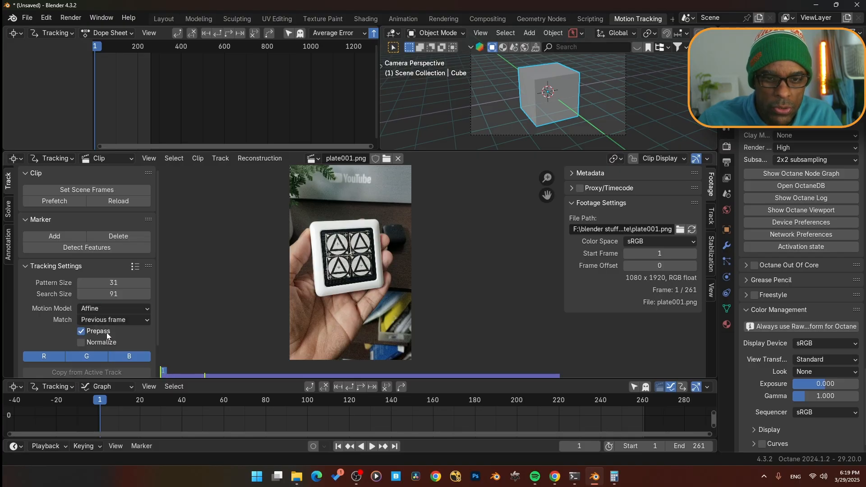
- Enable Normalize and set the tracking correlation to 0.9
{"action": "left_click", "coordinate": [81, 342]}
{"action": "scroll", "coordinate": [74, 333], "scroll_direction": "down", "scroll_amount": 3}
{"action": "scroll", "coordinate": [42, 356], "scroll_direction": "down", "scroll_amount": 3}
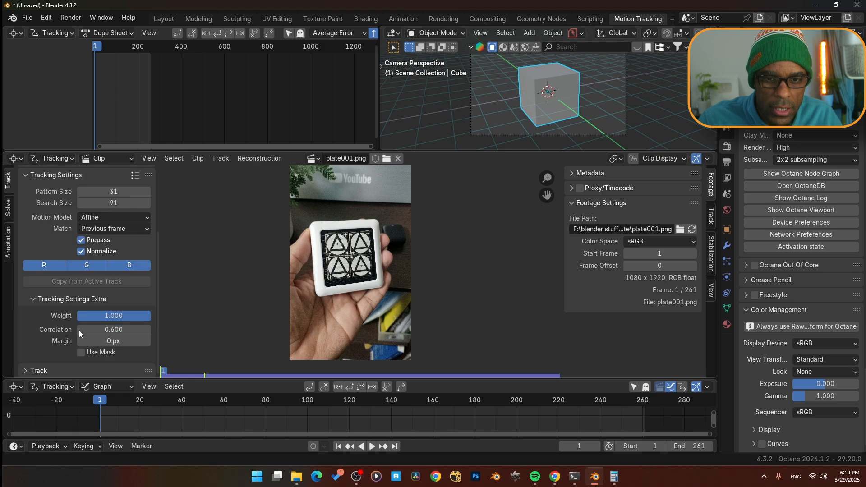
{"action": "left_click", "coordinate": [81, 329]}
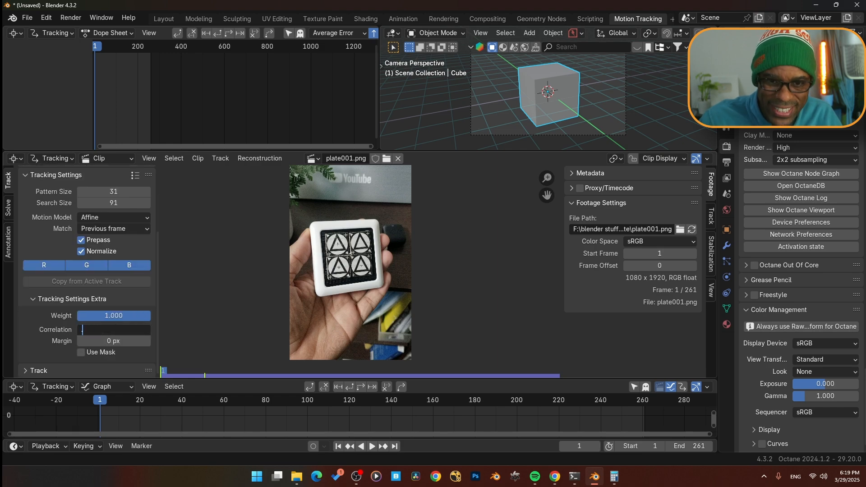
{"action": "type", "text": "0.9"}
{"action": "key", "text": "Return"}
- Place a marker on the top-left corner cross of the marker board, resize it, and track it forward
{"action": "scroll", "coordinate": [384, 325], "scroll_direction": "up", "scroll_amount": 3}
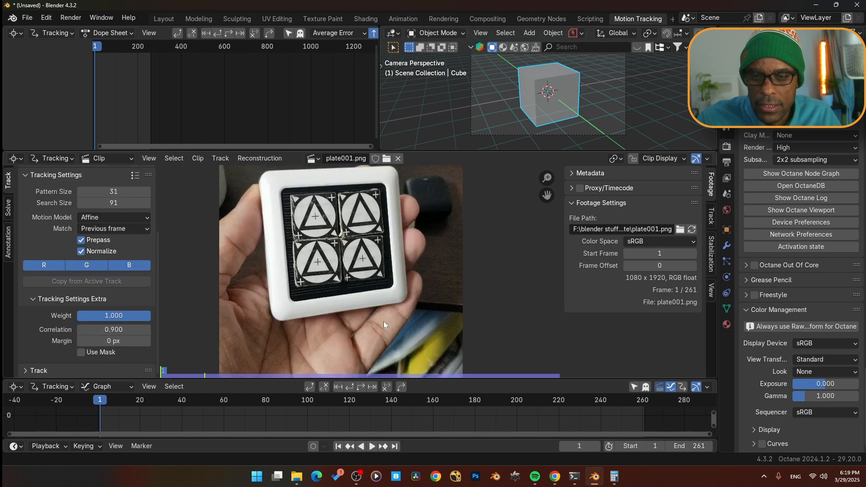
{"action": "scroll", "coordinate": [364, 275], "scroll_direction": "up", "scroll_amount": 1}
{"action": "middle_click_drag", "start_coordinate": [370, 306], "coordinate": [375, 349]}
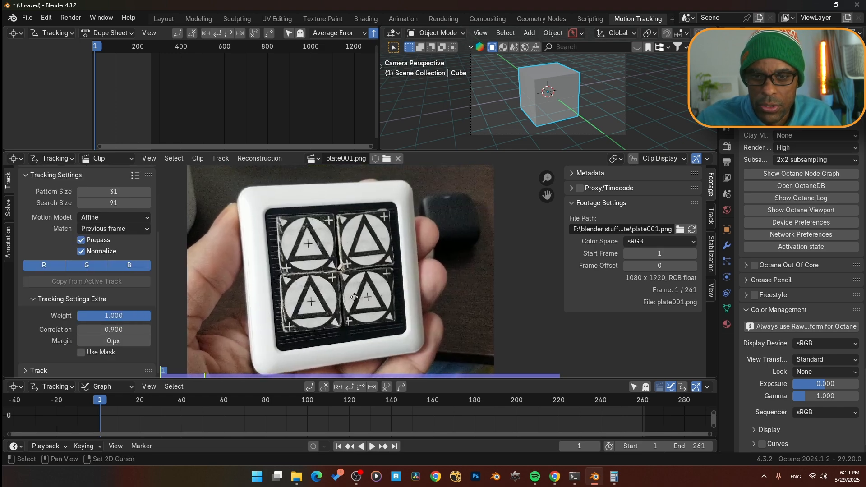
{"action": "left_click", "coordinate": [283, 225], "text": "ctrl"}
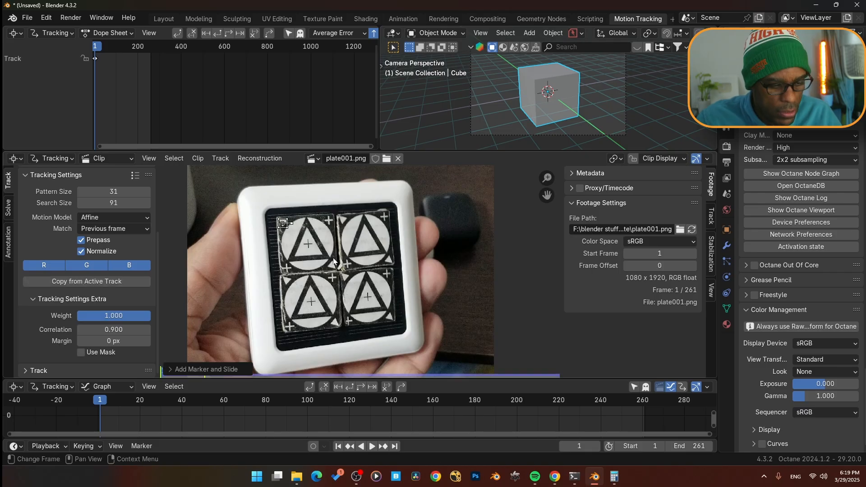
{"action": "key", "text": "s"}
{"action": "left_click", "coordinate": [352, 287]}
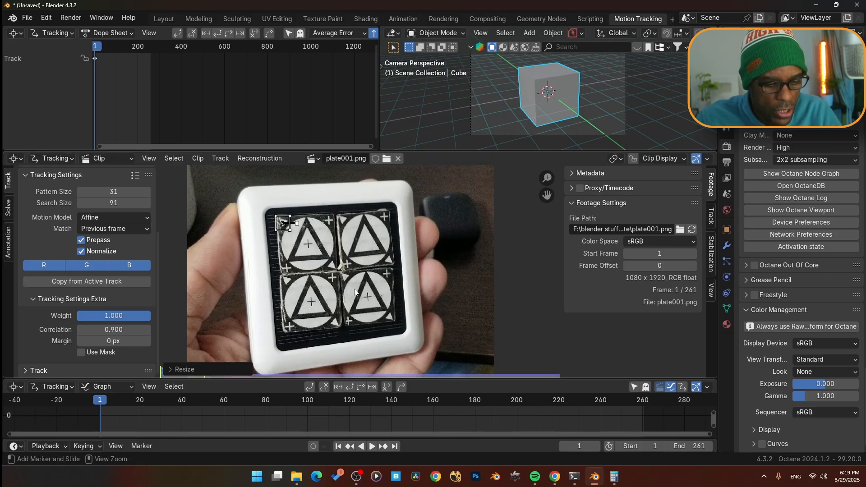
{"action": "key", "text": "ctrl+t"}
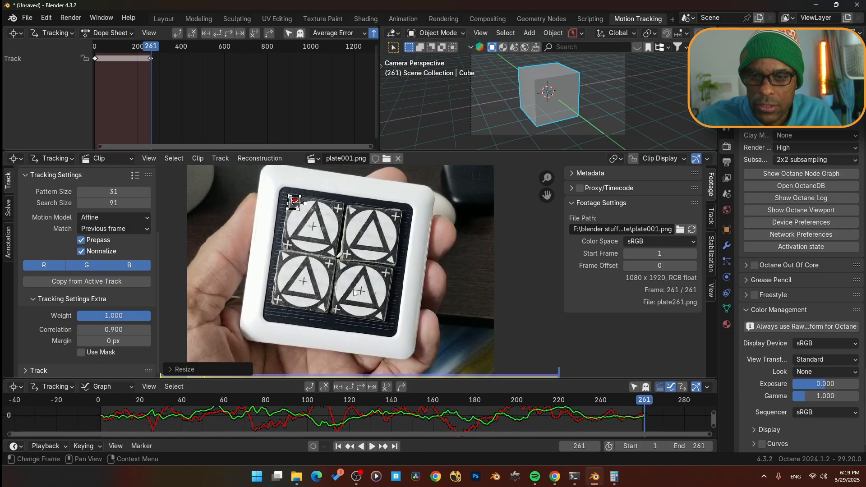
- On the last frame, add a marker on the bottom-right corner cross, resize it, and track it backward
{"action": "left_click", "coordinate": [380, 317], "text": "ctrl"}
{"action": "key", "text": "s"}
{"action": "left_click", "coordinate": [411, 334]}
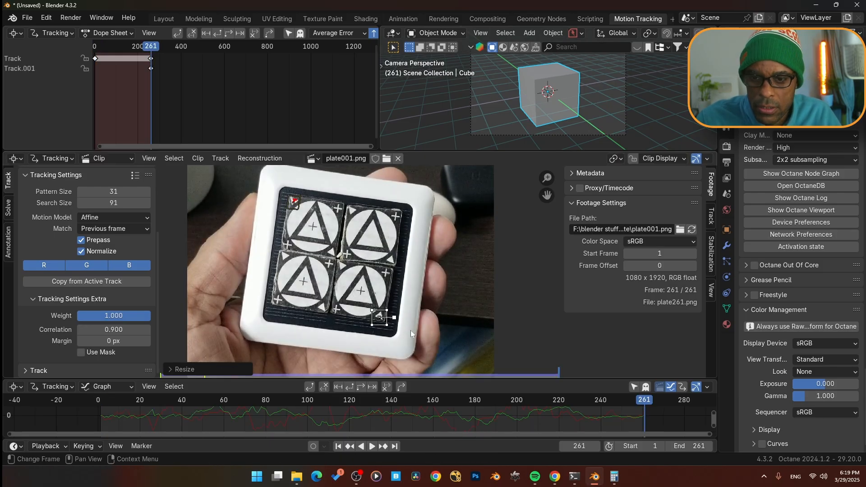
{"action": "key", "text": "shift+ctrl+t"}
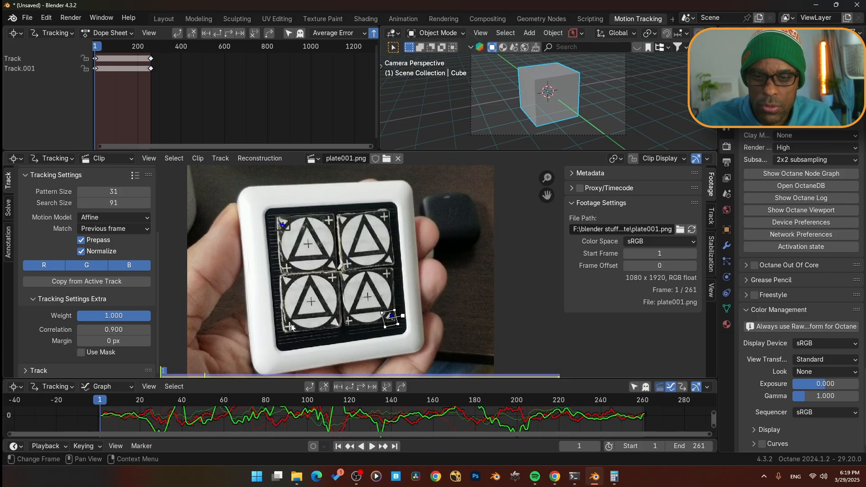
- Add a marker on the bottom-left corner cross on the first frame, resize it, and track it forward
{"action": "left_click", "coordinate": [290, 325], "text": "ctrl"}
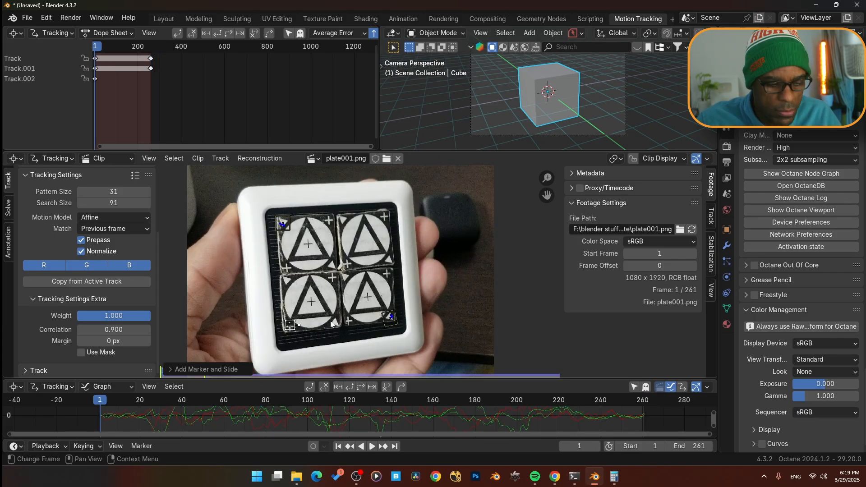
{"action": "key", "text": "s"}
{"action": "left_click", "coordinate": [334, 325]}
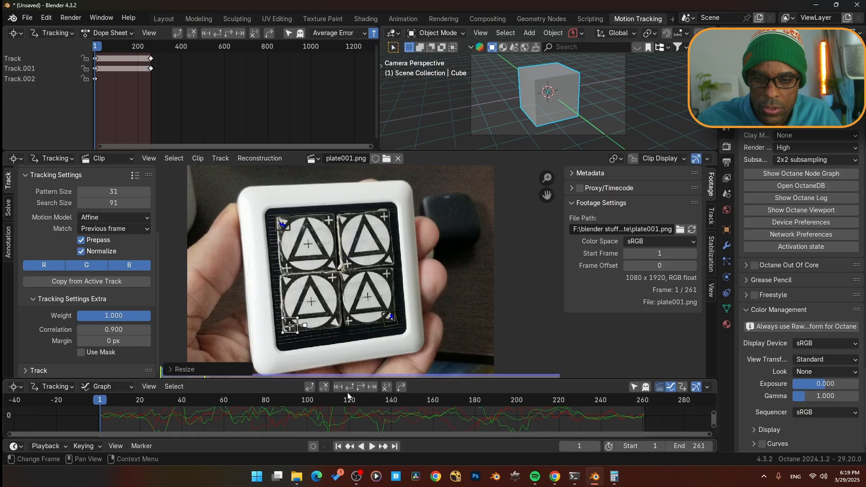
{"action": "left_click", "coordinate": [361, 389]}
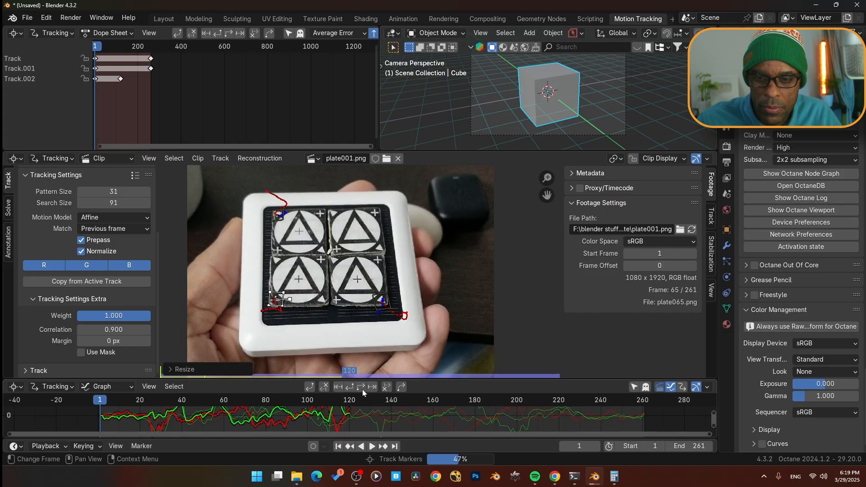
- On the last frame, add a marker on the top-right corner cross, resize it, and track it backward
{"action": "left_click", "coordinate": [398, 216], "text": "ctrl"}
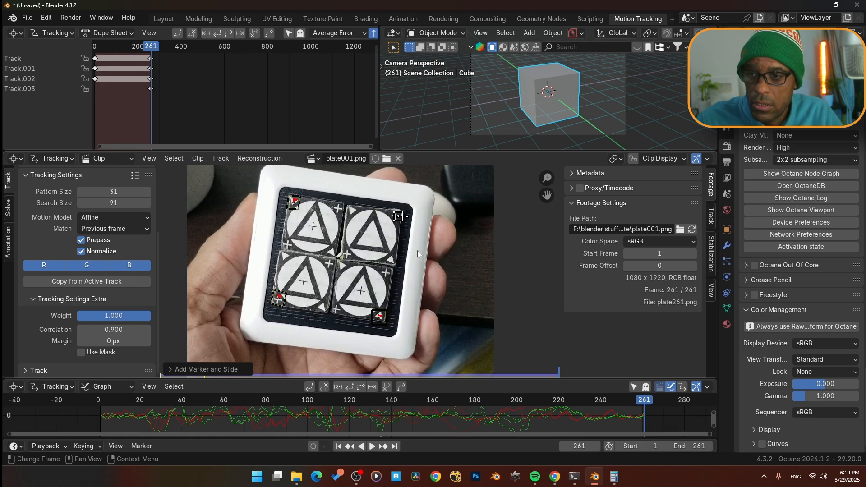
{"action": "left_click", "coordinate": [711, 217]}
{"action": "left_click_drag", "start_coordinate": [398, 216], "coordinate": [396, 216]}
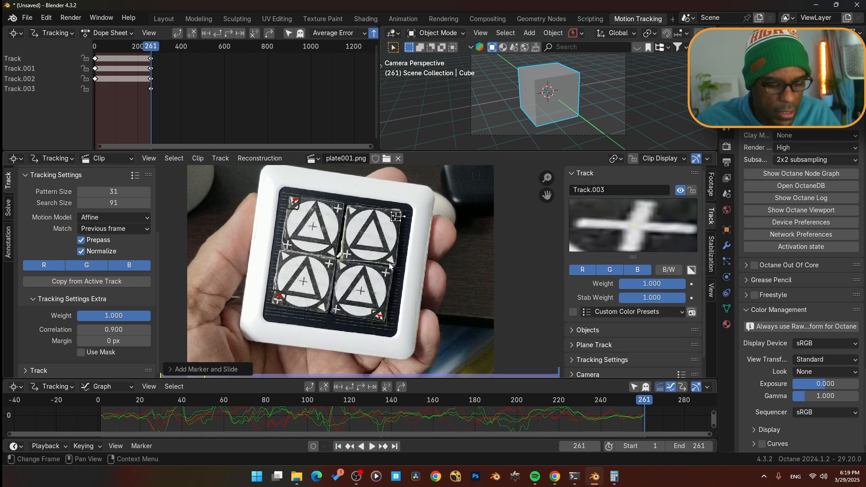
{"action": "key", "text": "s"}
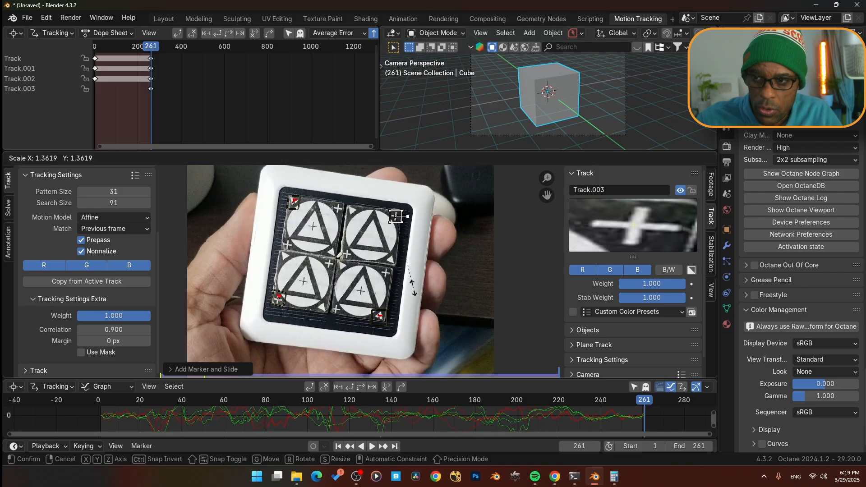
{"action": "left_click", "coordinate": [410, 286]}
{"action": "key", "text": "ctrl+shift+t"}
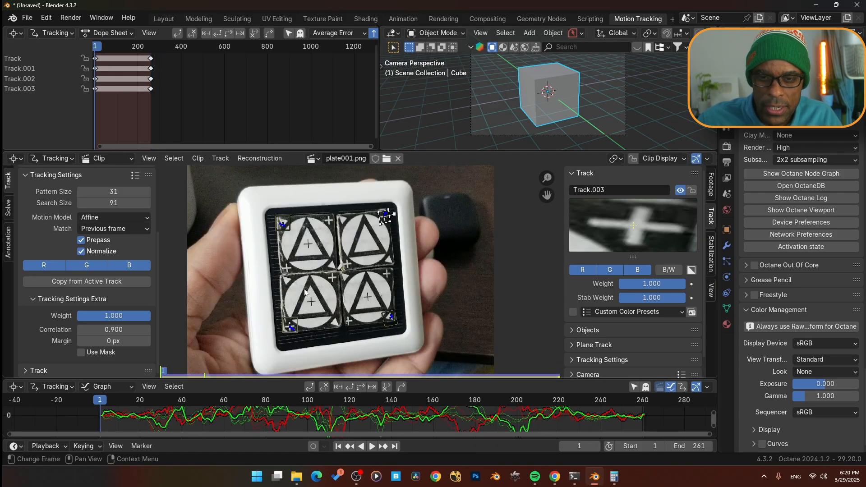
- On the first frame, add a marker on the top-left circle's center cross, resize it, and track it forward
{"action": "left_click", "coordinate": [308, 246], "text": "ctrl"}
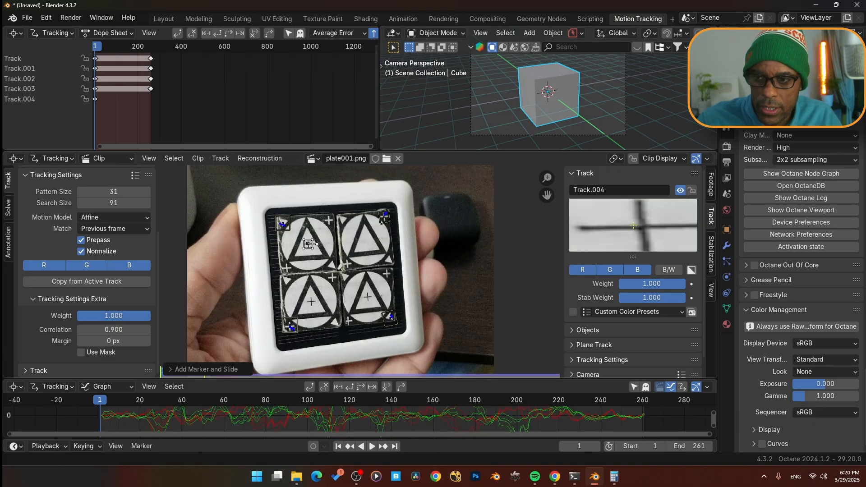
{"action": "key", "text": "s"}
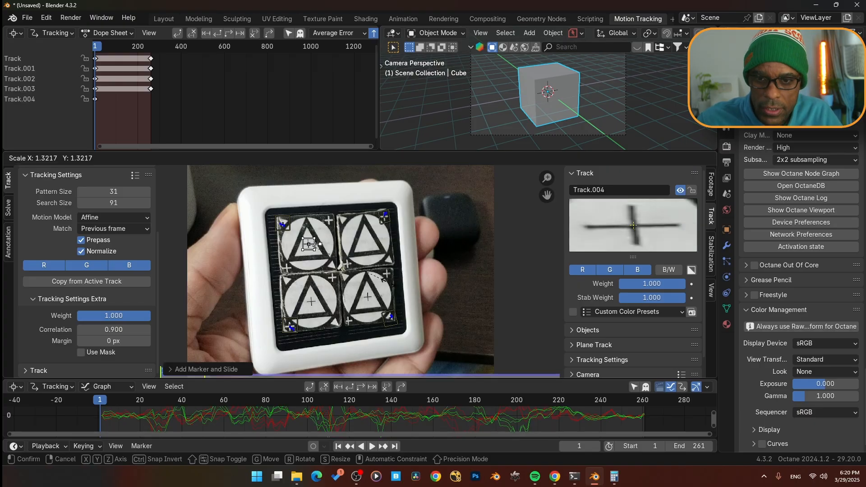
{"action": "left_click", "coordinate": [377, 285]}
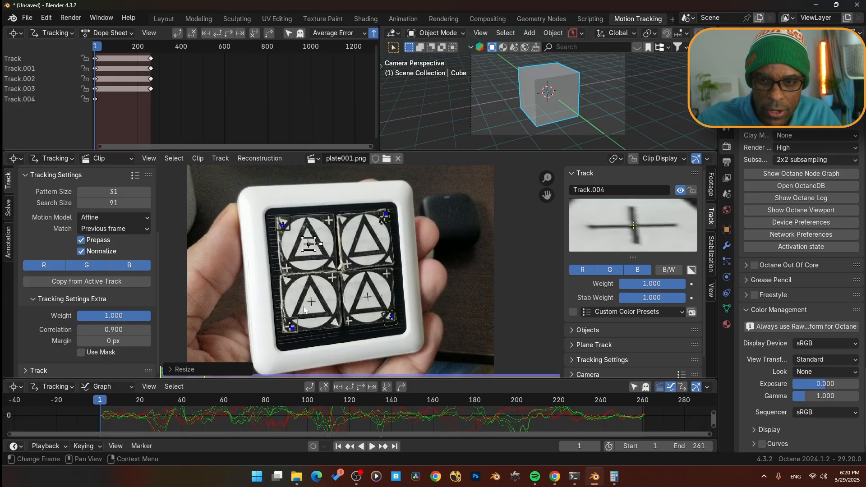
{"action": "scroll", "coordinate": [311, 279], "scroll_direction": "down", "scroll_amount": 5}
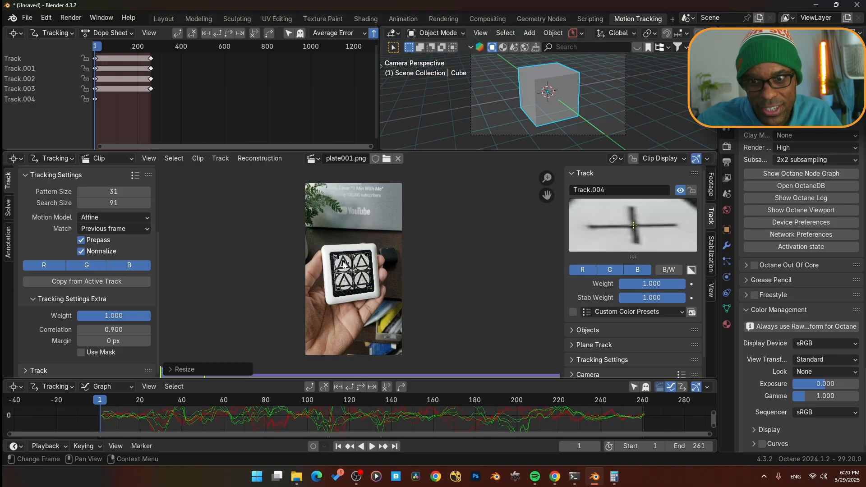
{"action": "scroll", "coordinate": [344, 264], "scroll_direction": "up", "scroll_amount": 6}
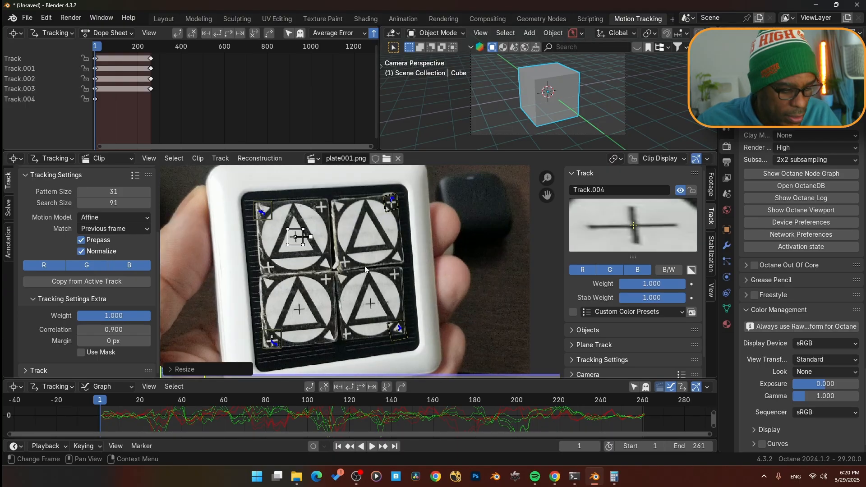
{"action": "left_click", "coordinate": [360, 386]}
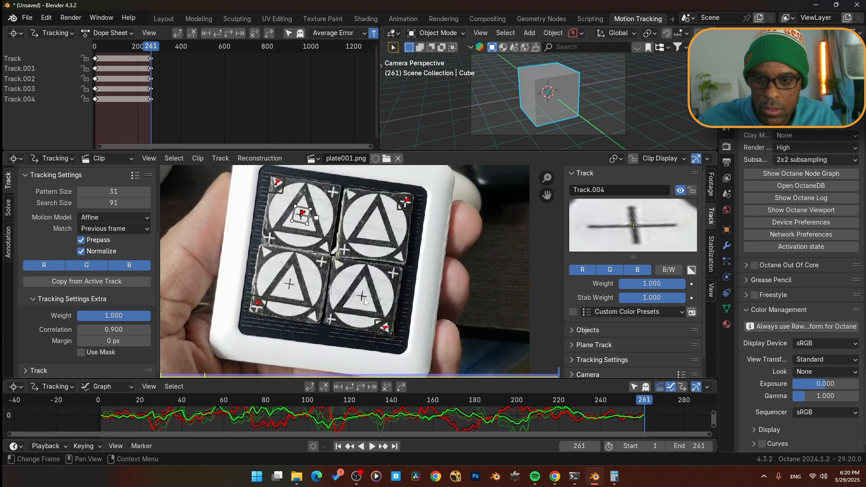
- On the last frame, add a marker on the right-edge middle cross, resize it, and track it backward
{"action": "left_click", "coordinate": [394, 273], "text": "ctrl"}
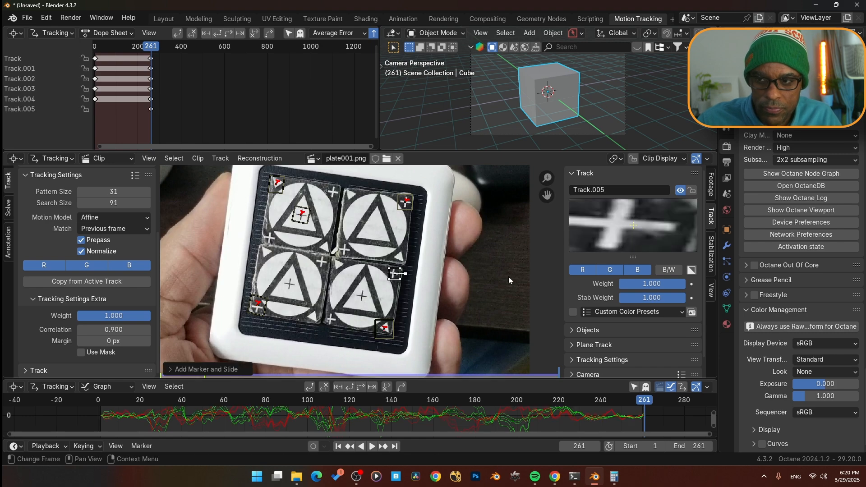
{"action": "left_click_drag", "start_coordinate": [395, 274], "coordinate": [393, 272]}
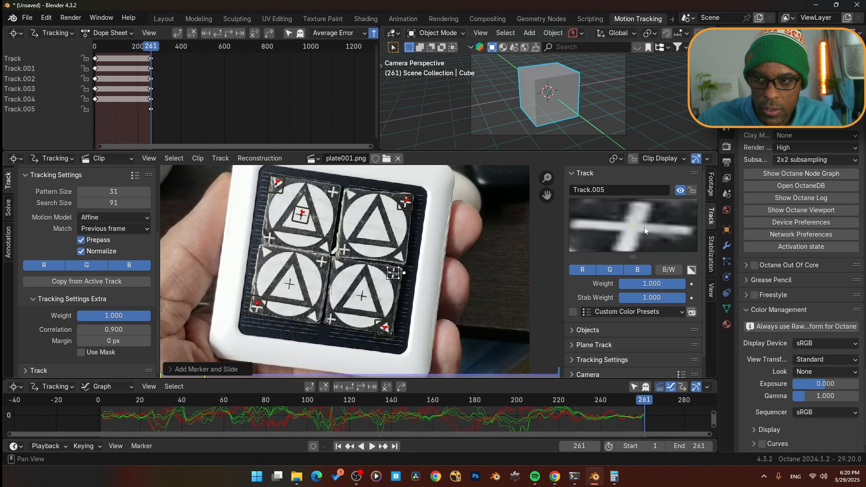
{"action": "key", "text": "s"}
{"action": "left_click", "coordinate": [430, 290]}
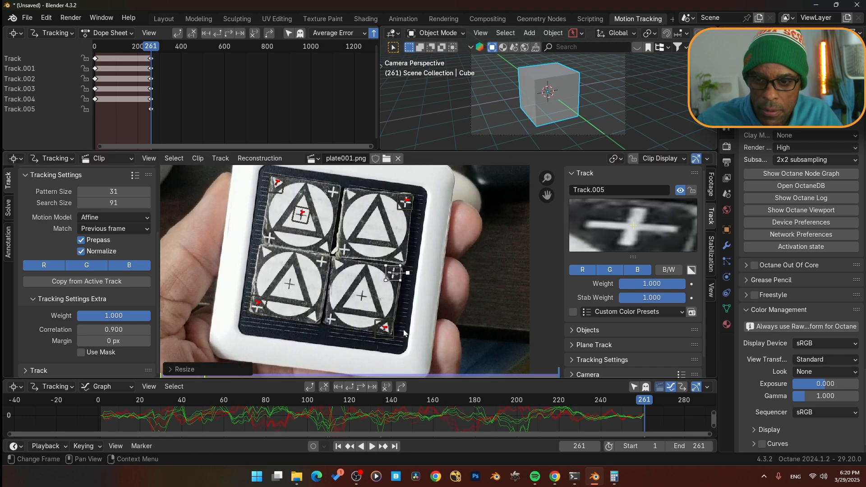
{"action": "left_click", "coordinate": [348, 386]}
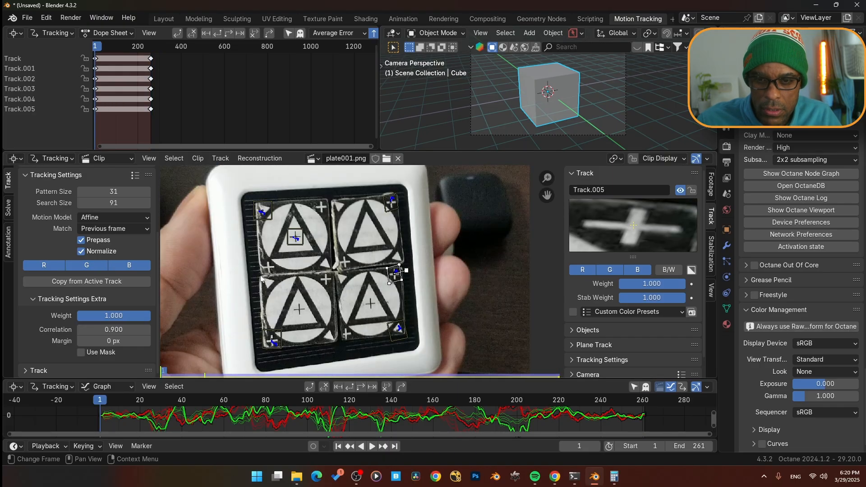
- On the first frame, add a marker on the left-edge middle cross, resize it, and track it forward
{"action": "left_click", "coordinate": [268, 284], "text": "ctrl"}
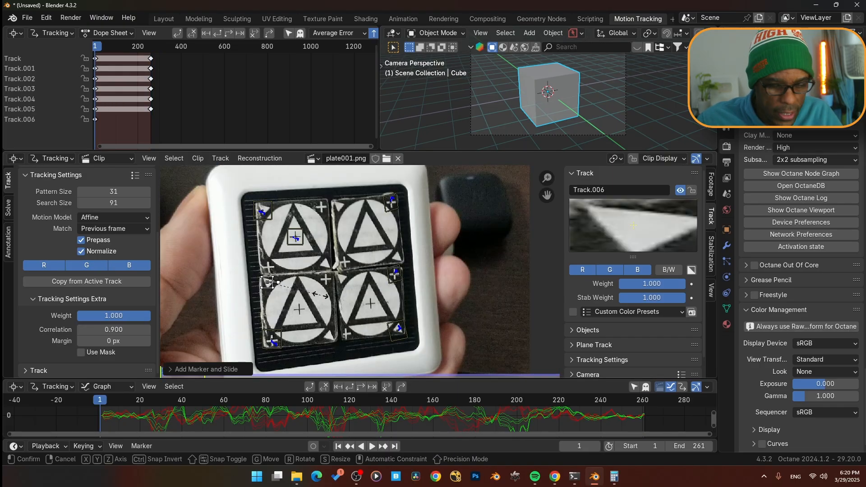
{"action": "key", "text": "s"}
{"action": "left_click", "coordinate": [342, 321]}
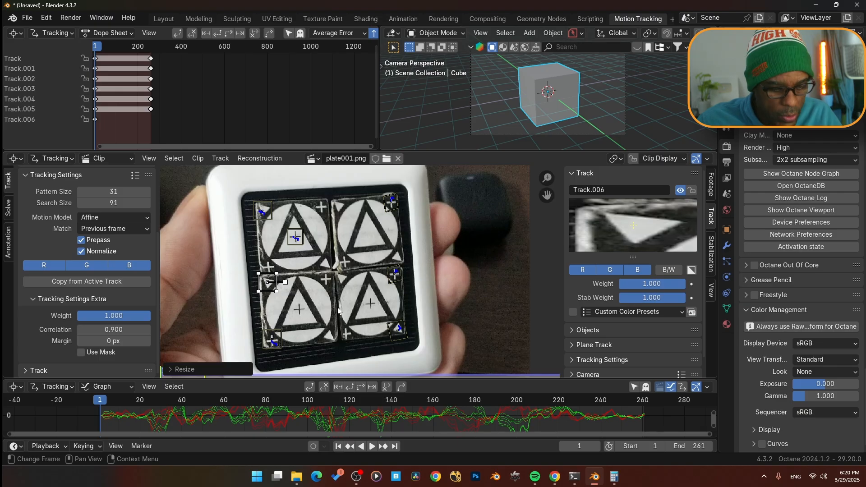
{"action": "left_click", "coordinate": [361, 387]}
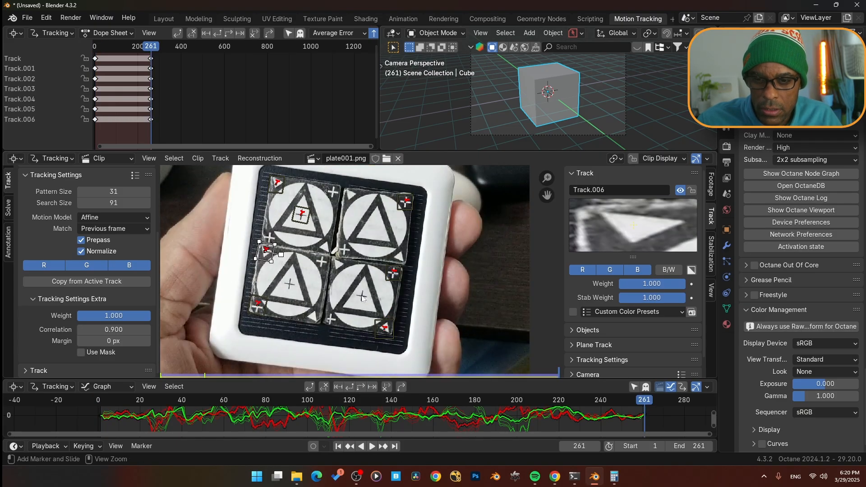
- On the last frame, add a marker on the bottom-right circle's center cross, resize it, and track it back to the first frame
{"action": "left_click", "coordinate": [361, 296], "text": "ctrl"}
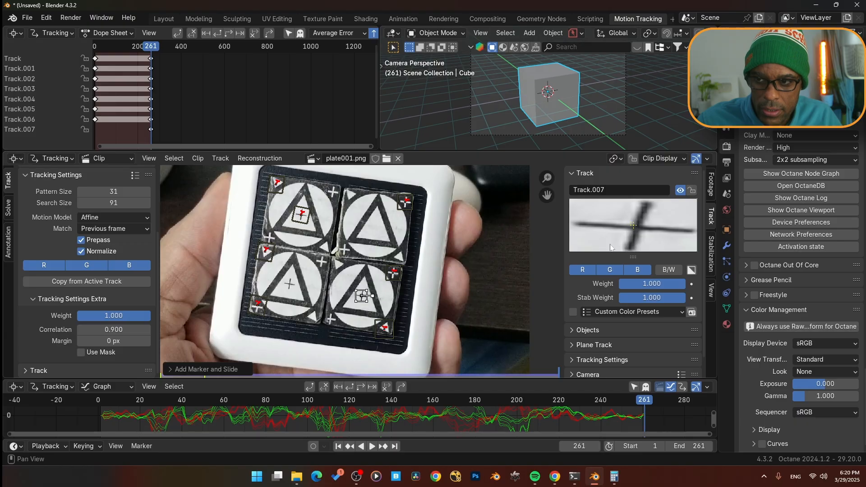
{"action": "key", "text": "s"}
{"action": "left_click", "coordinate": [424, 312]}
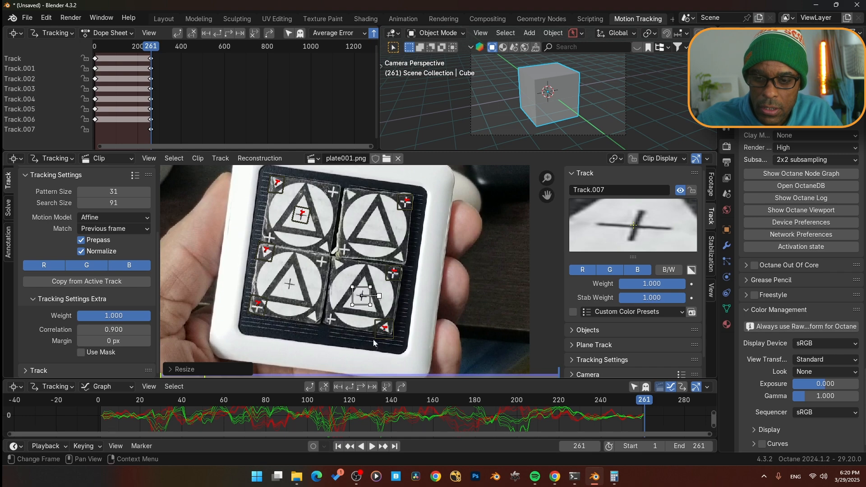
{"action": "key", "text": "shift+Left"}
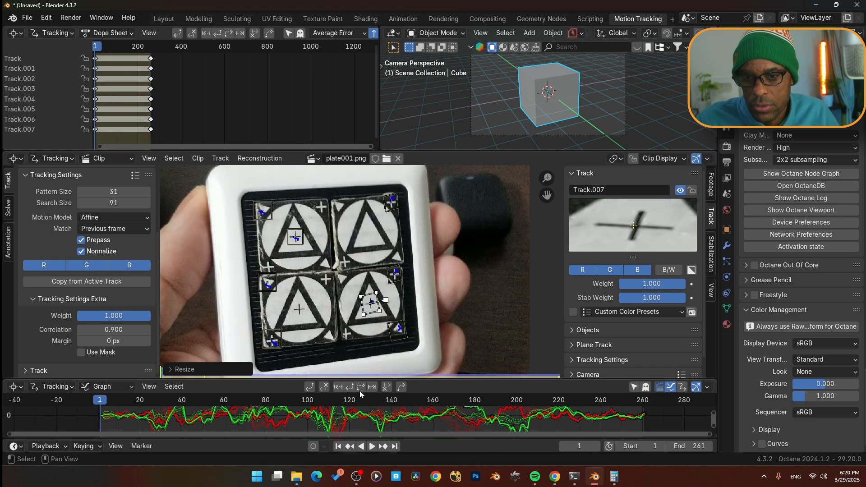
- Add markers on the board's central cross and the bottom-left circle's center cross, tracking each across the whole clip
{"action": "left_click", "coordinate": [344, 261], "text": "ctrl"}
{"action": "left_click_drag", "start_coordinate": [662, 235], "coordinate": [658, 236]}
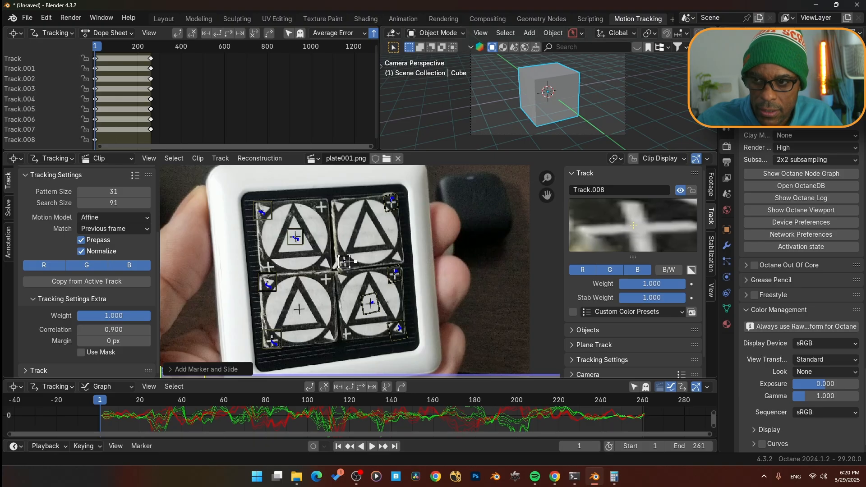
{"action": "left_click", "coordinate": [362, 386]}
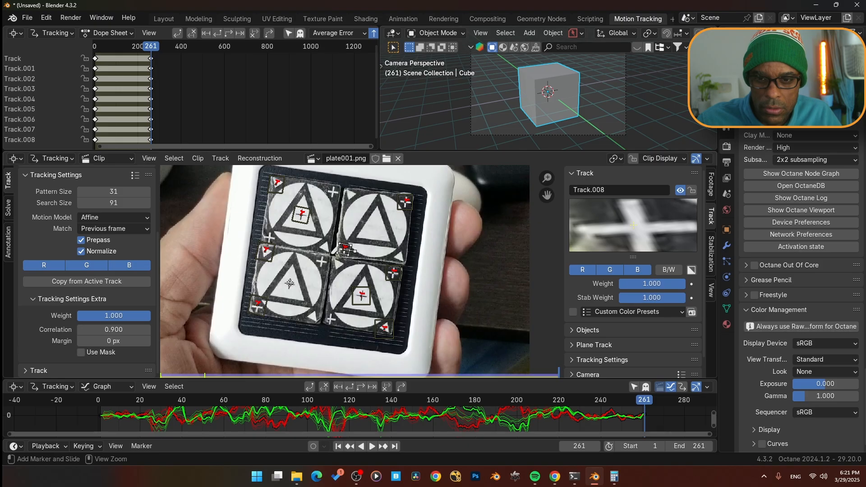
{"action": "left_click", "coordinate": [289, 283], "text": "ctrl"}
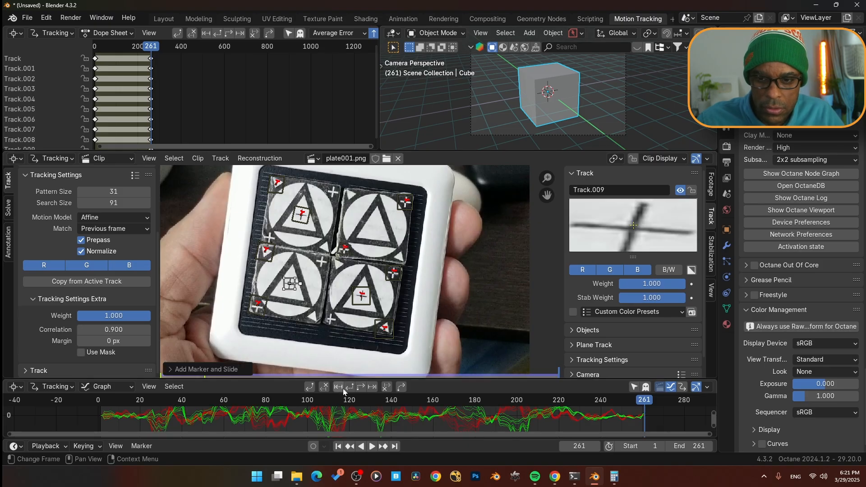
{"action": "key", "text": "shift+Left"}
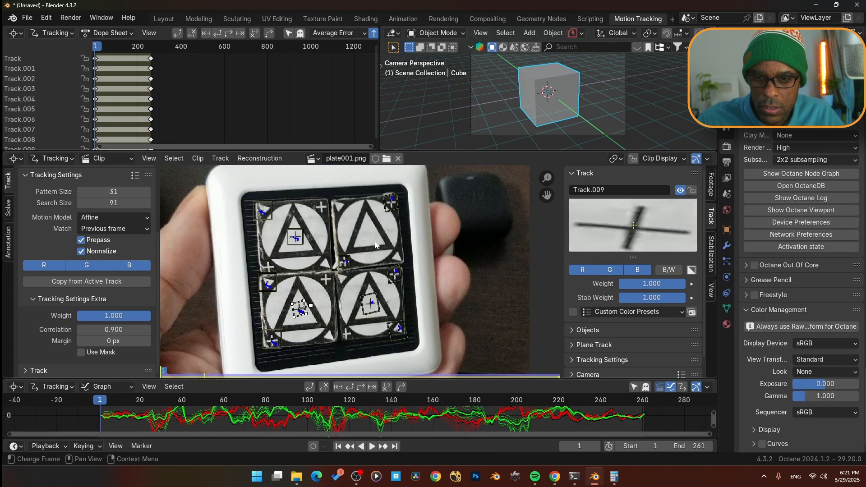
- On the first frame, add a marker on the top-edge middle cross, adjust and resize it, and track it forward
{"action": "left_click", "coordinate": [339, 205], "text": "ctrl"}
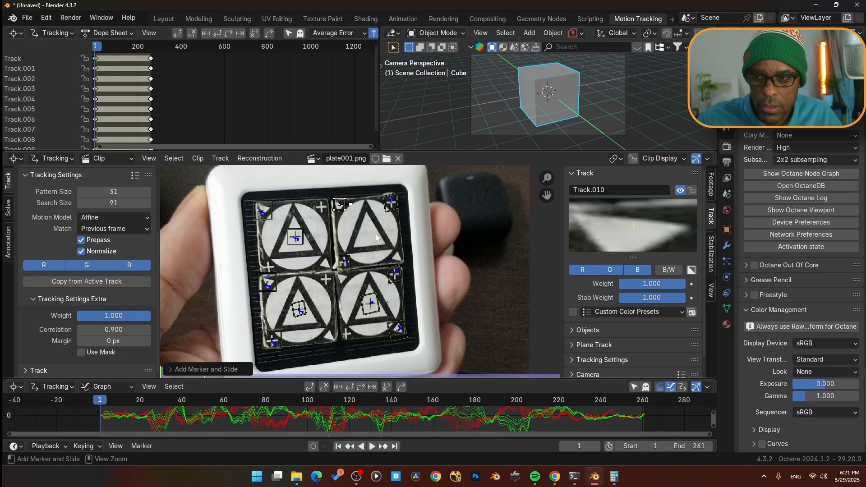
{"action": "left_click_drag", "start_coordinate": [637, 244], "coordinate": [656, 223]}
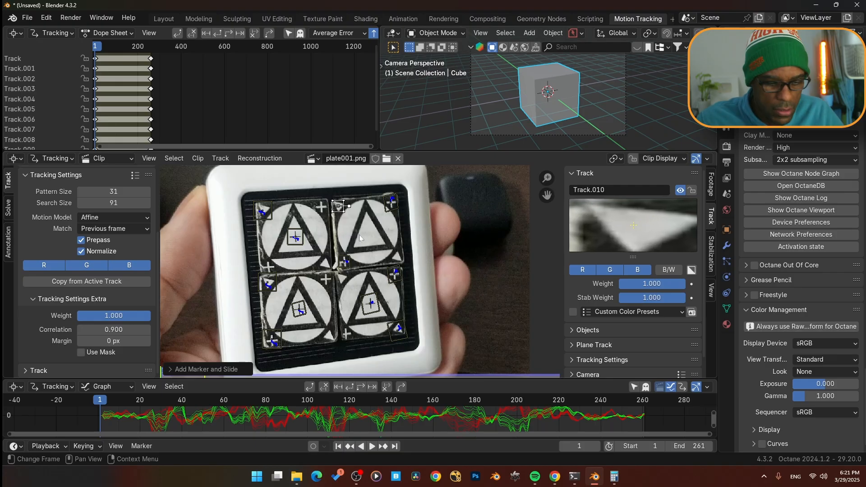
{"action": "key", "text": "s"}
{"action": "left_click", "coordinate": [327, 279]}
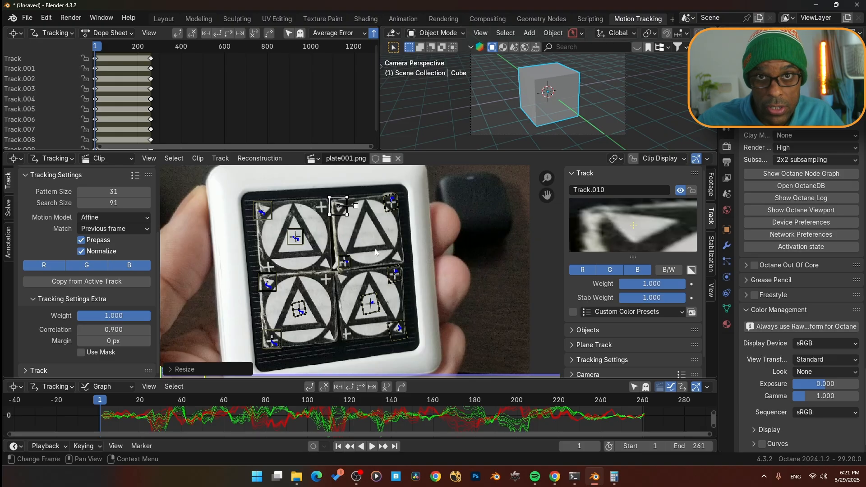
{"action": "left_click", "coordinate": [348, 387]}
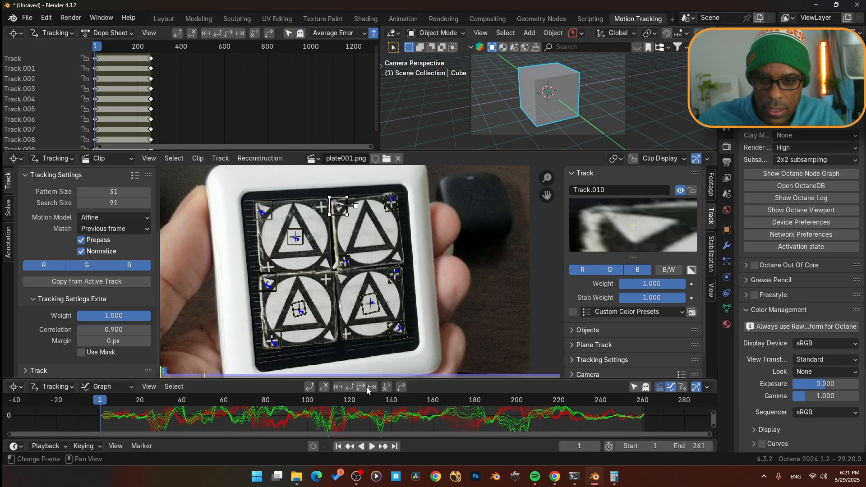
{"action": "left_click", "coordinate": [362, 388]}
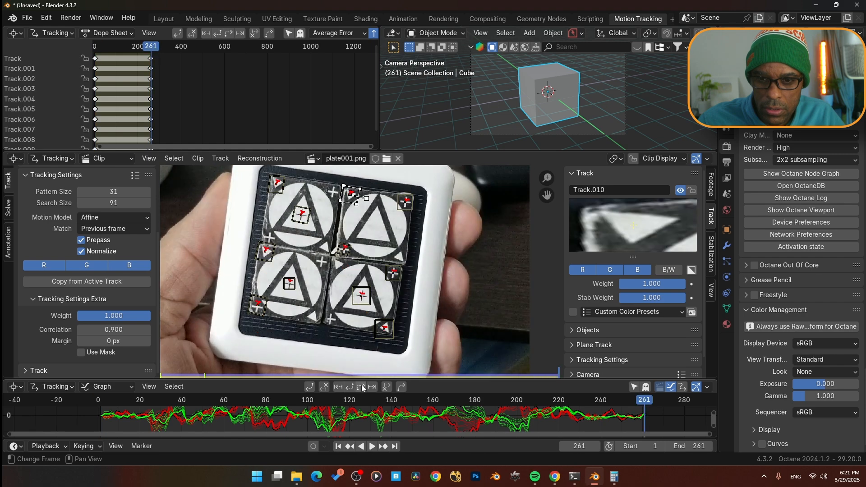
- On the last frame, add a marker on the bottom-edge middle cross, resize it, and track it back to the first frame
{"action": "left_click", "coordinate": [314, 318], "text": "ctrl"}
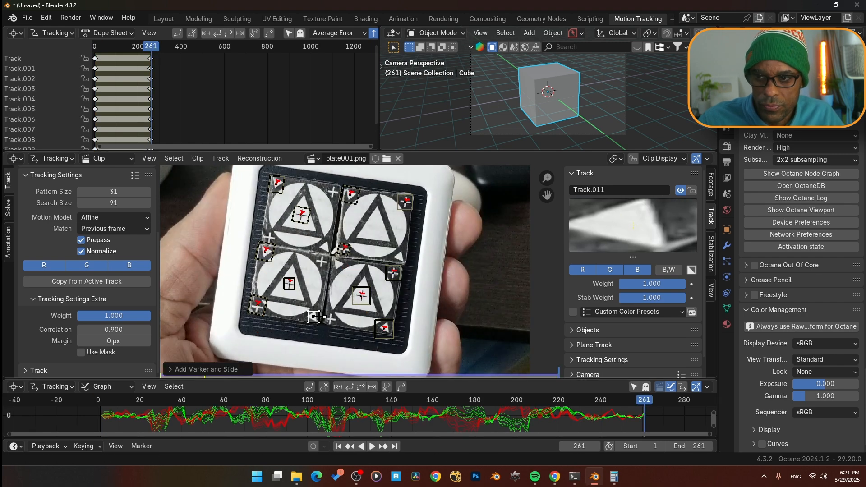
{"action": "key", "text": "s"}
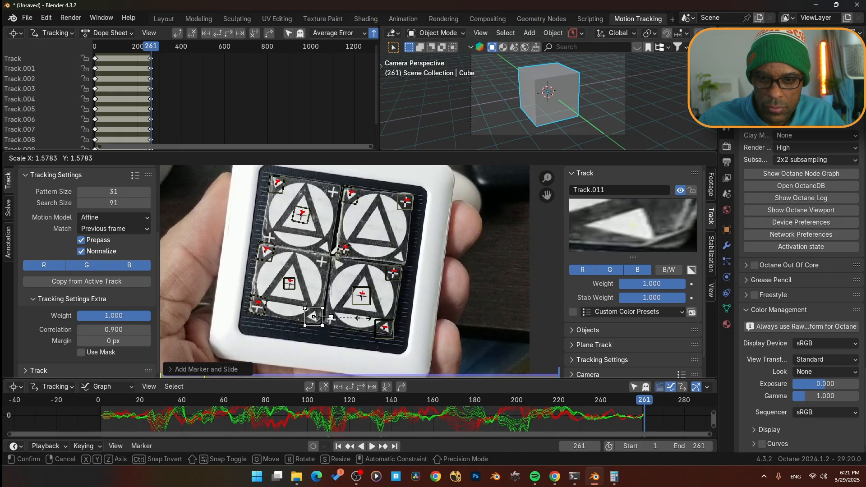
{"action": "left_click", "coordinate": [347, 408]}
{"action": "key", "text": "shift+Left"}
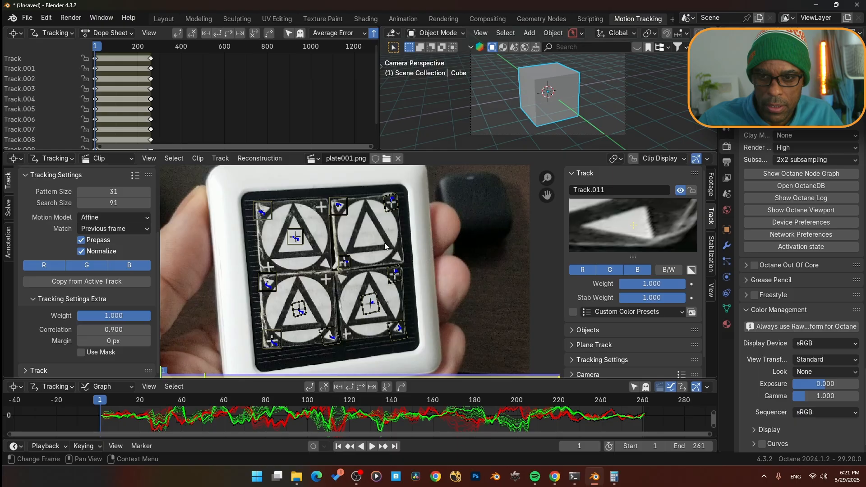
- On the first frame, add a marker on the top-right circle's triangle, enlarge it, and track it forward
{"action": "left_click", "coordinate": [384, 244], "text": "ctrl"}
{"action": "key", "text": "s"}
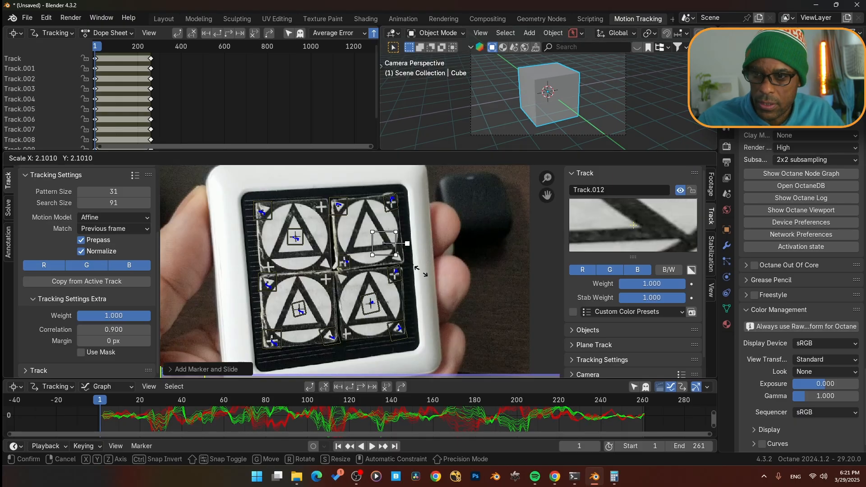
{"action": "key", "text": "Return"}
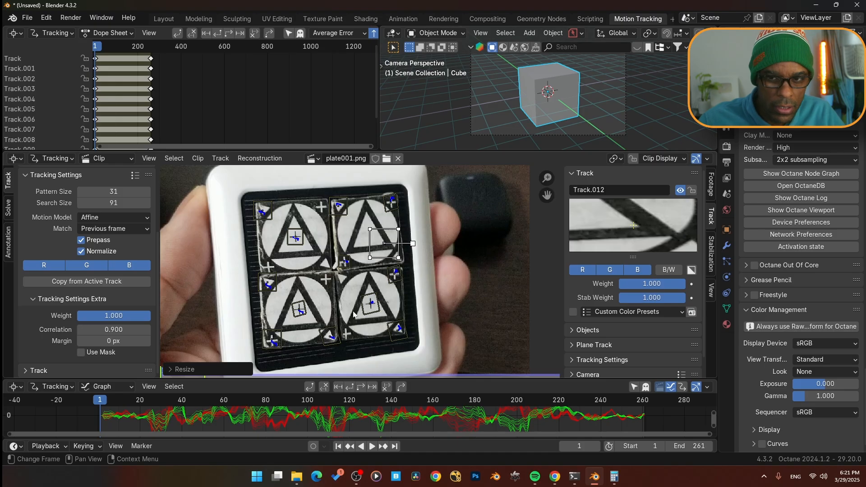
{"action": "left_click", "coordinate": [360, 388]}
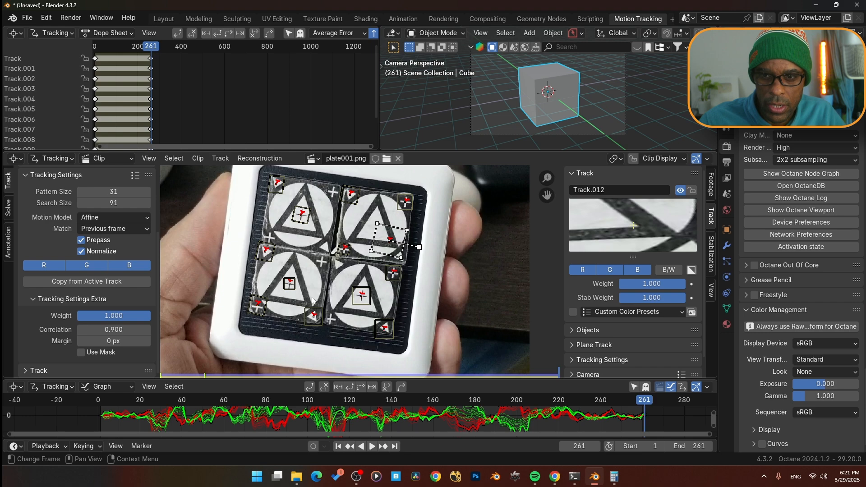
- Open the camera solve settings and enable refining of Focal Length, Optical Center and Radial Distortion
{"action": "scroll", "coordinate": [218, 257], "scroll_direction": "down", "scroll_amount": 1}
{"action": "scroll", "coordinate": [111, 119], "scroll_direction": "down", "scroll_amount": 1}
{"action": "middle_click_drag", "start_coordinate": [232, 123], "coordinate": [229, 86]}
{"action": "scroll", "coordinate": [376, 291], "scroll_direction": "down", "scroll_amount": 1}
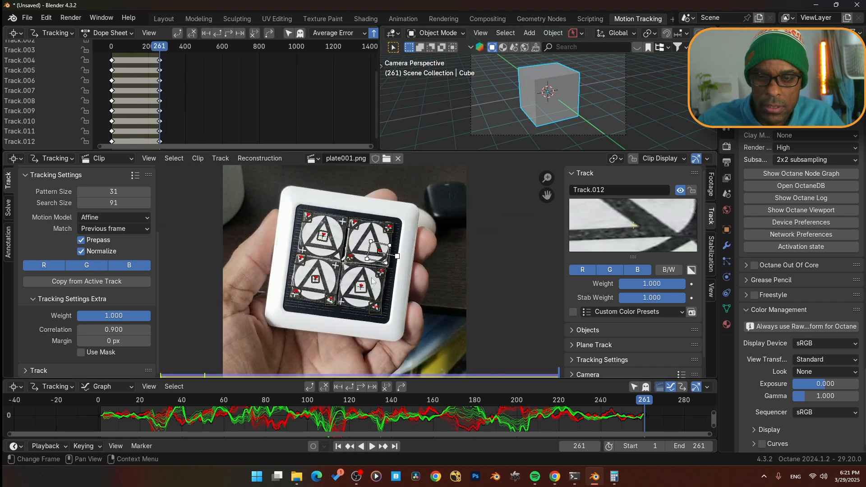
{"action": "scroll", "coordinate": [361, 280], "scroll_direction": "up", "scroll_amount": 1}
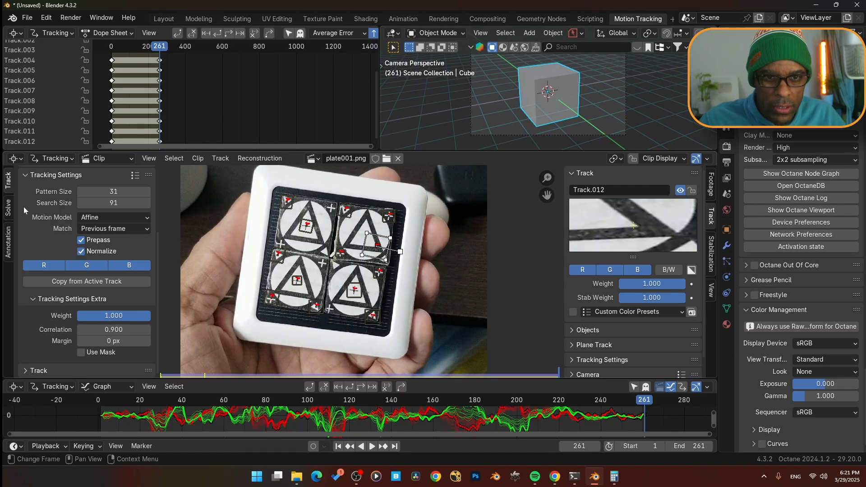
{"action": "left_click", "coordinate": [8, 208]}
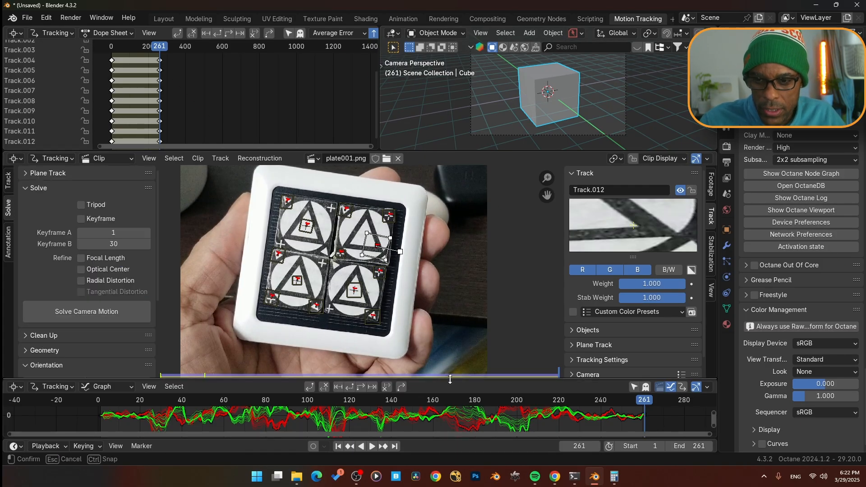
{"action": "left_click_drag", "start_coordinate": [445, 379], "coordinate": [447, 332]}
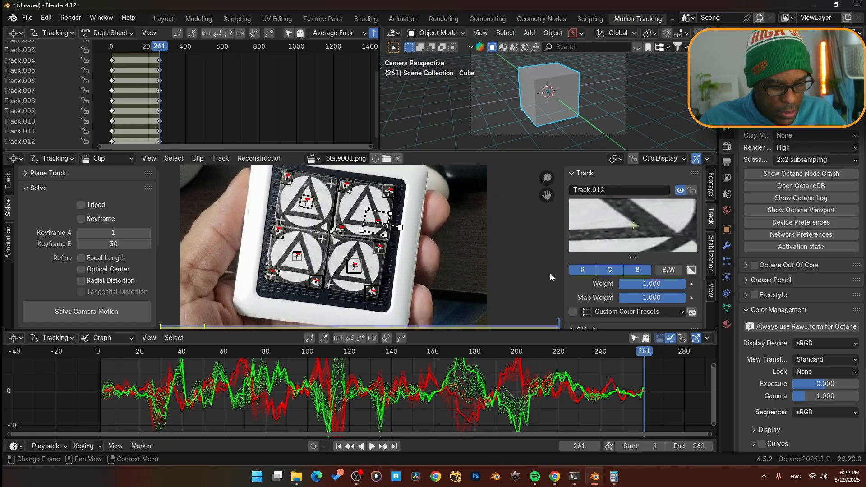
{"action": "key", "text": "n"}
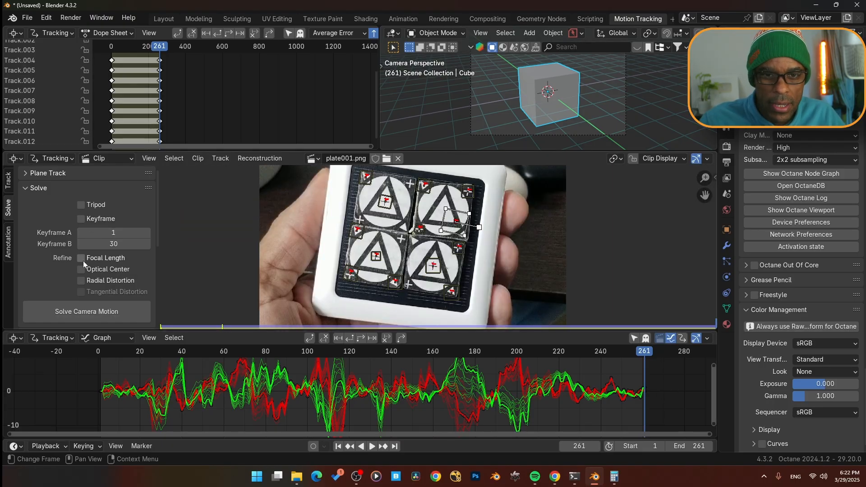
{"action": "left_click_drag", "start_coordinate": [82, 260], "coordinate": [82, 283]}
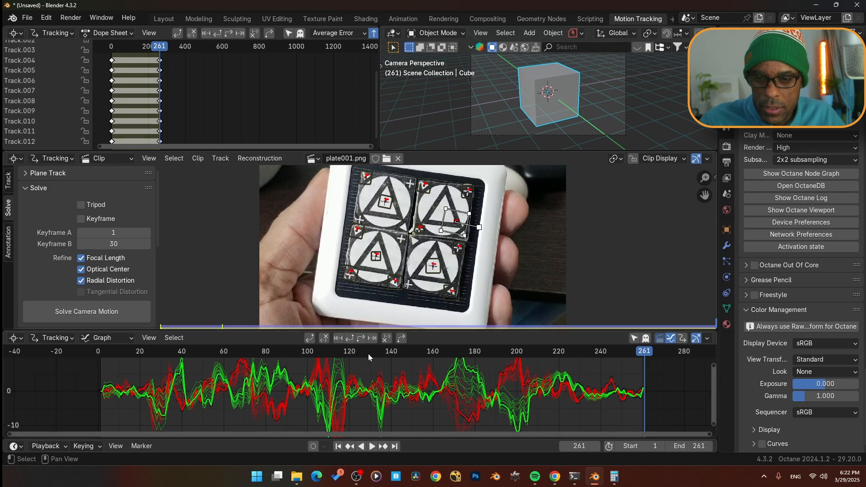
- Set the solve's Keyframe A to frame 25
{"action": "left_click_drag", "start_coordinate": [391, 353], "coordinate": [182, 356]}
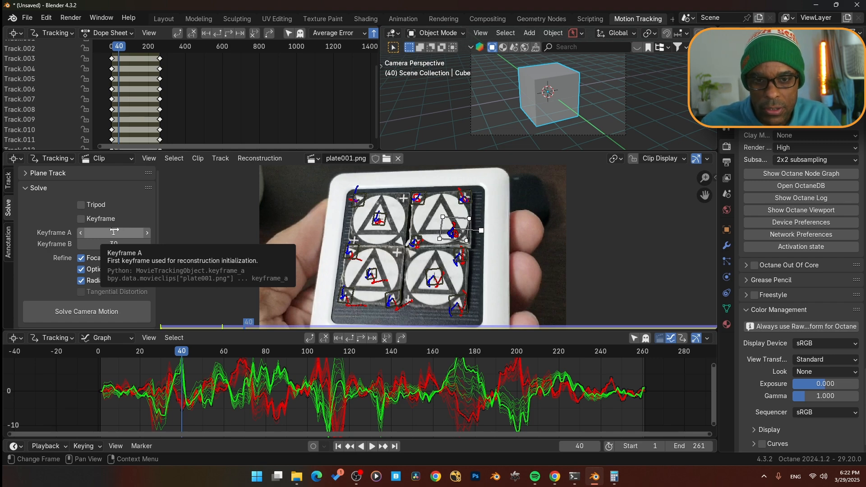
{"action": "left_click_drag", "start_coordinate": [181, 358], "coordinate": [150, 363]}
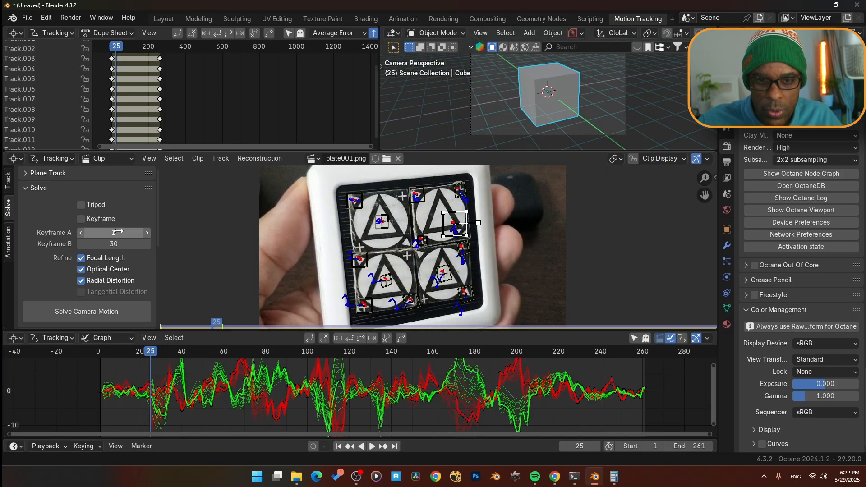
{"action": "left_click", "coordinate": [116, 232]}
{"action": "type", "text": "25"}
{"action": "key", "text": "Return"}
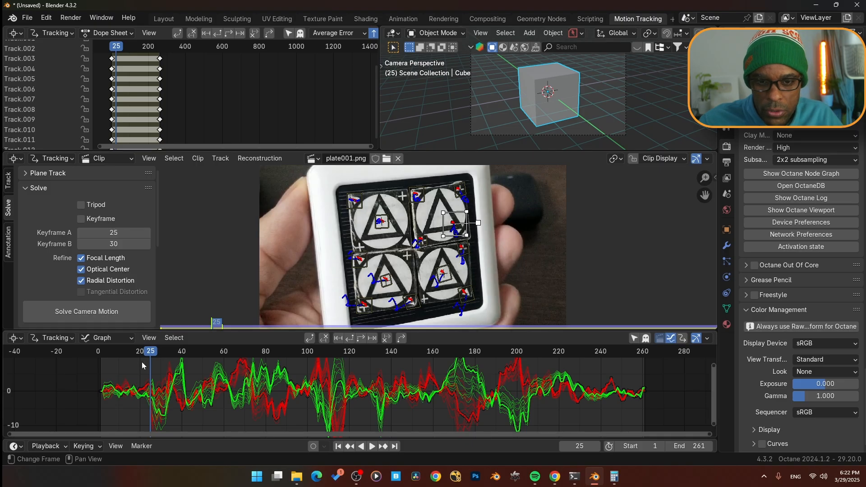
- Set Keyframe B to frame 42 and solve the camera motion
{"action": "left_click_drag", "start_coordinate": [142, 365], "coordinate": [188, 356]}
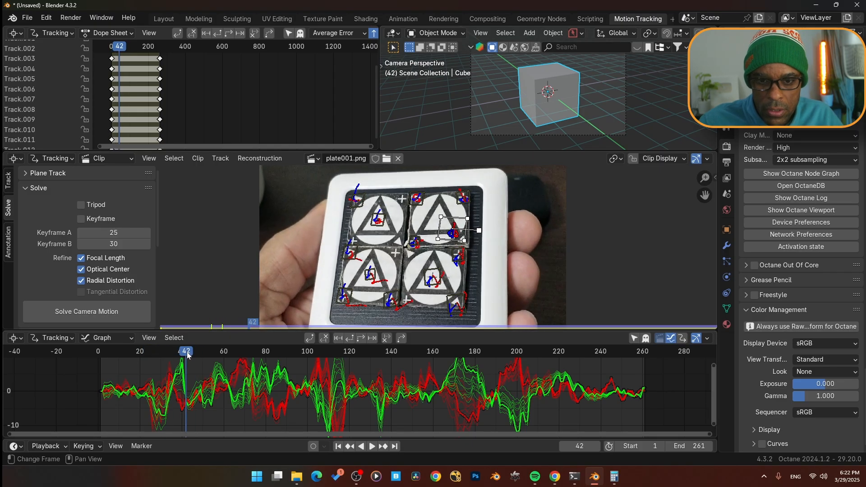
{"action": "left_click", "coordinate": [114, 243]}
{"action": "type", "text": "42"}
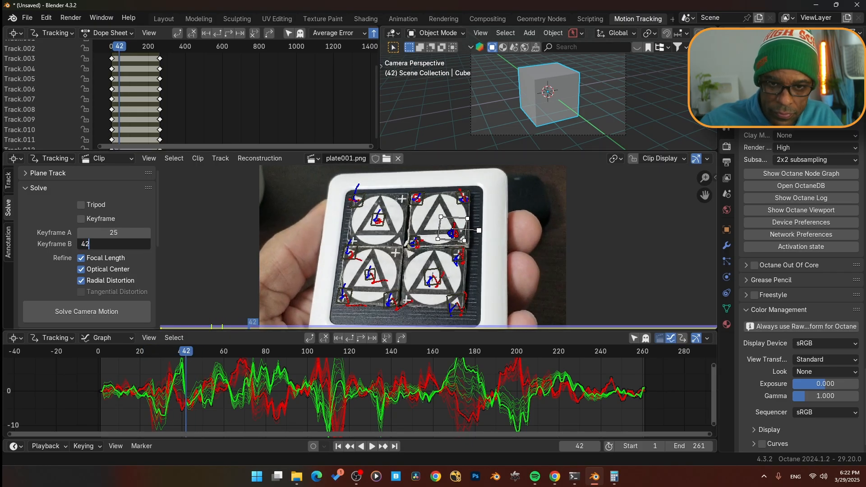
{"action": "key", "text": "Return"}
{"action": "left_click", "coordinate": [104, 312]}
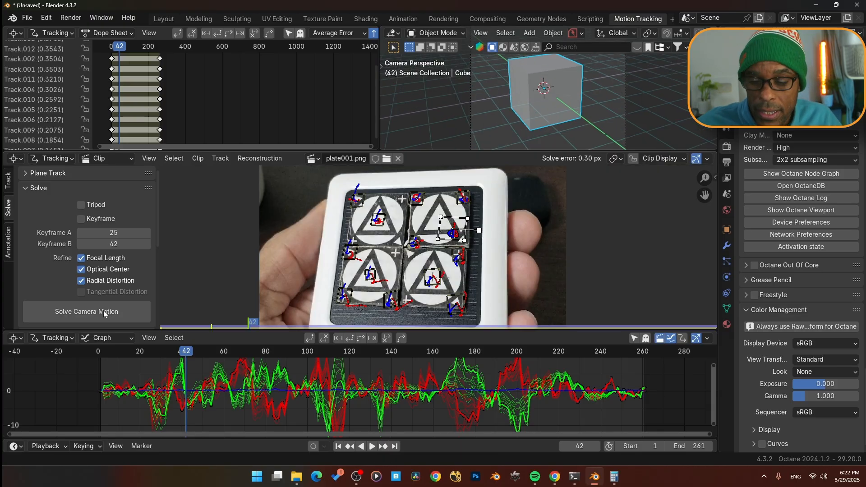
{"action": "left_click", "coordinate": [104, 310]}
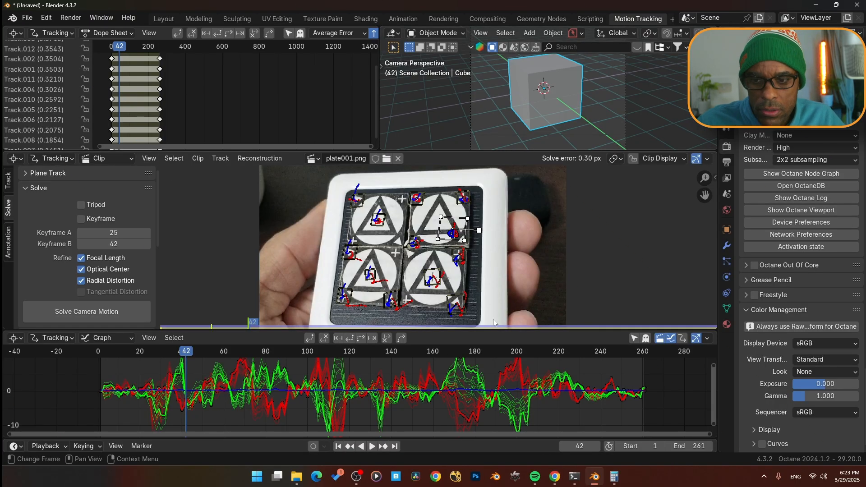
- In the Layout workspace, select the camera and add a Camera Solver constraint to it
{"action": "left_click", "coordinate": [166, 19]}
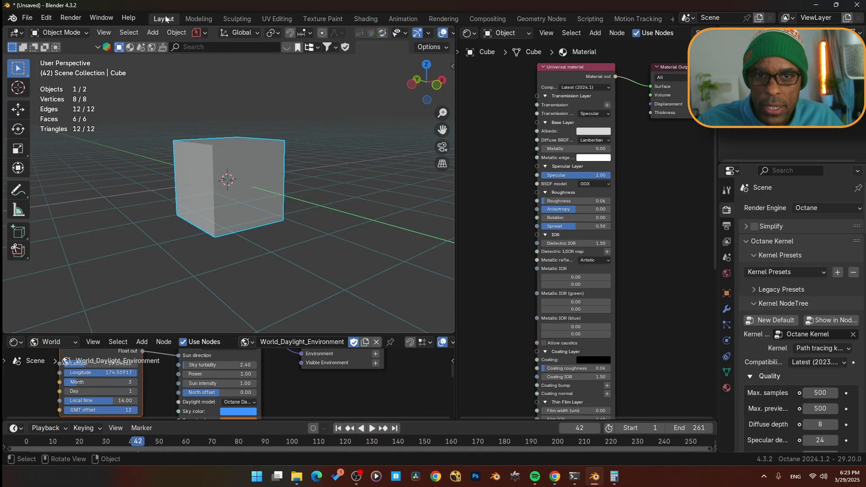
{"action": "middle_click_drag", "start_coordinate": [251, 188], "coordinate": [277, 226]}
{"action": "left_click", "coordinate": [304, 188]}
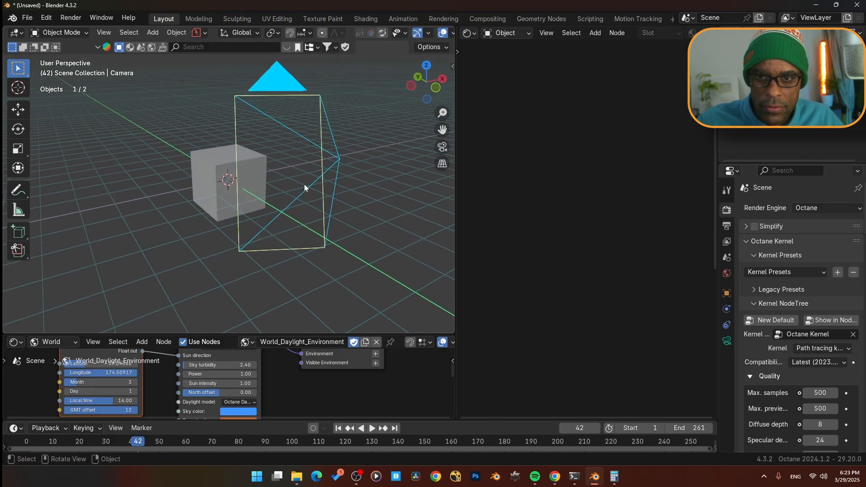
{"action": "middle_click_drag", "start_coordinate": [165, 202], "coordinate": [185, 187]}
{"action": "left_click", "coordinate": [726, 341]}
{"action": "left_click", "coordinate": [725, 328]}
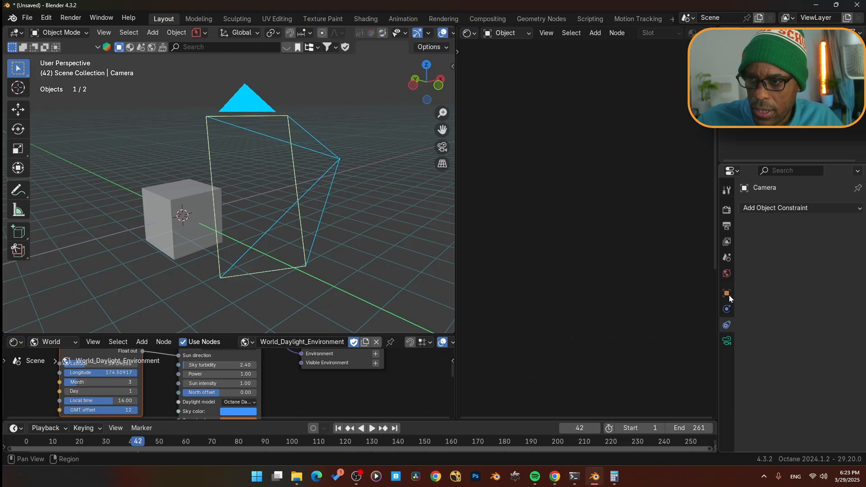
{"action": "left_click", "coordinate": [777, 208]}
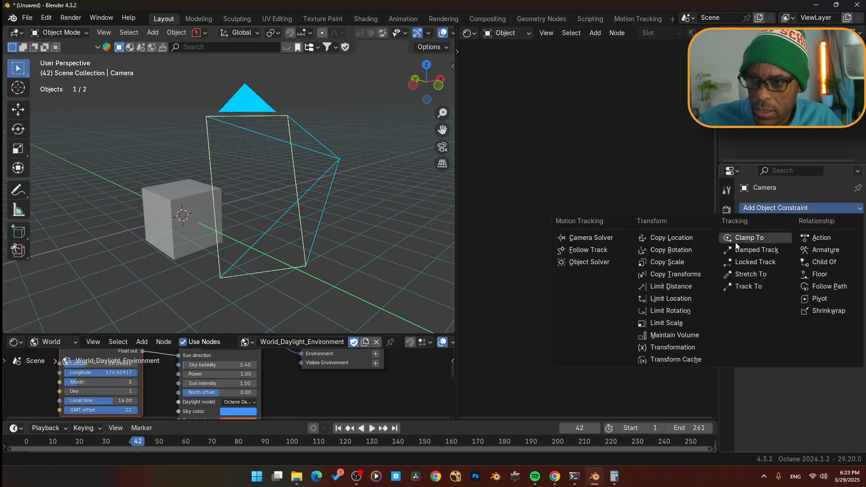
{"action": "left_click", "coordinate": [591, 236]}
- Play back the animation to check the solved camera, then return to the first frame
{"action": "middle_click_drag", "start_coordinate": [308, 237], "coordinate": [304, 233]}
{"action": "scroll", "coordinate": [303, 232], "scroll_direction": "down", "scroll_amount": 3}
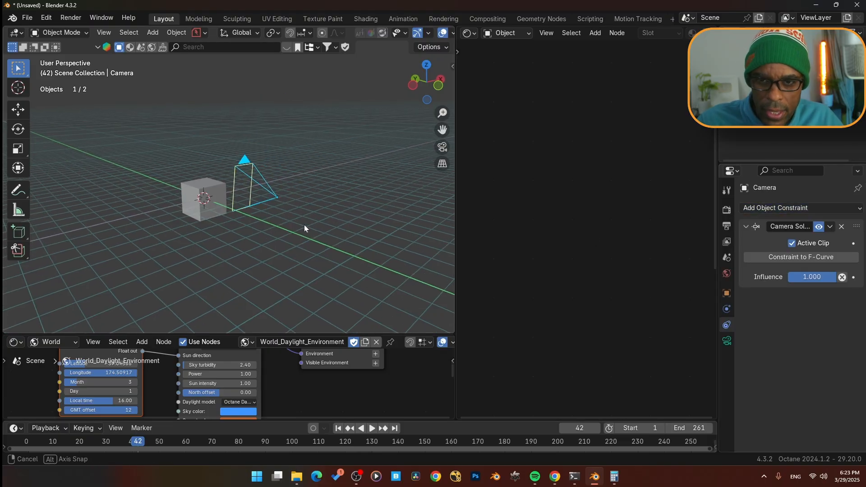
{"action": "key", "text": "space"}
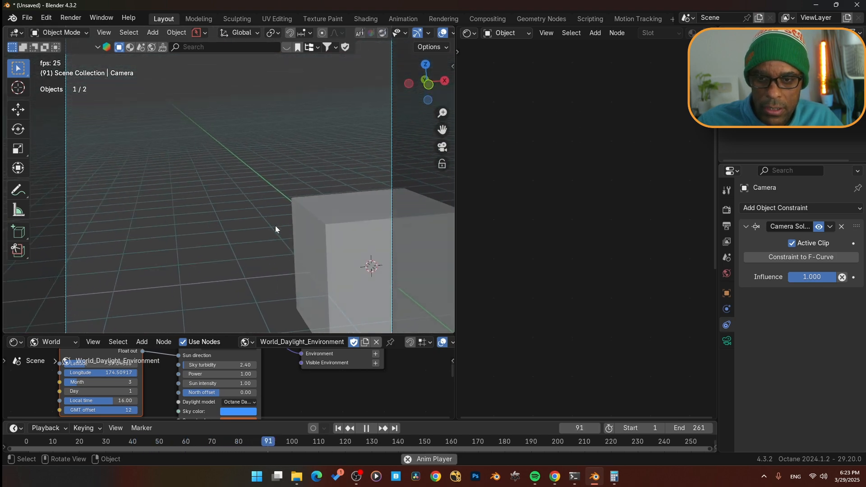
{"action": "key", "text": "space"}
{"action": "key", "text": "shift+Left"}
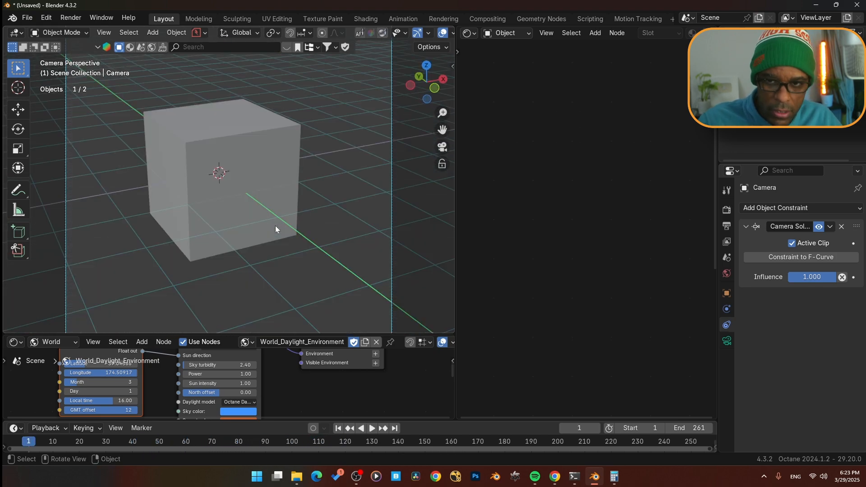
- Back in Motion Tracking, select the board's central cross marker and set it as the scene origin
{"action": "left_click", "coordinate": [620, 18]}
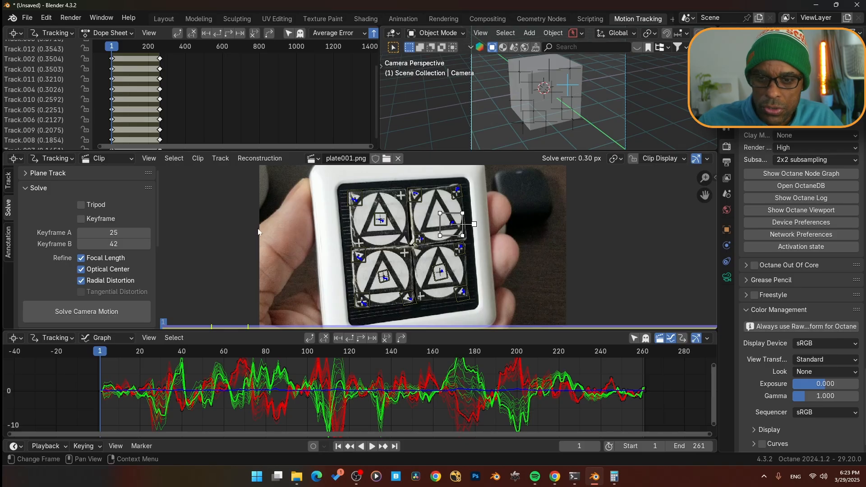
{"action": "scroll", "coordinate": [136, 277], "scroll_direction": "down", "scroll_amount": 5}
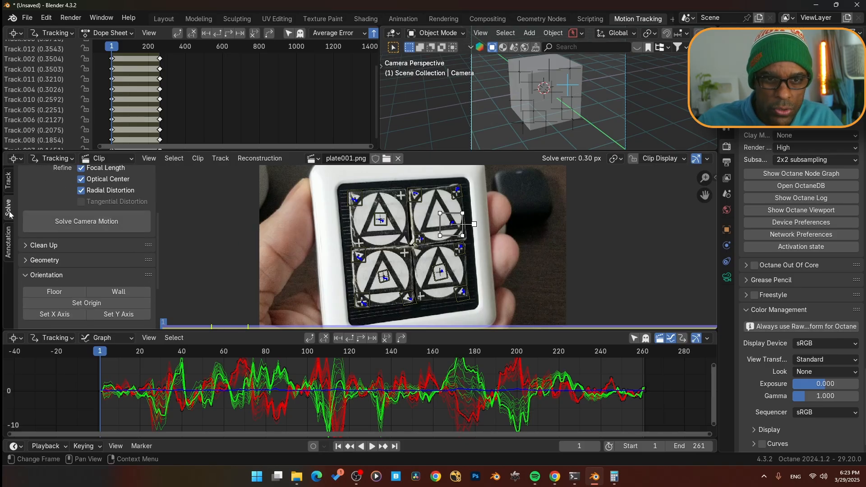
{"action": "scroll", "coordinate": [22, 237], "scroll_direction": "up", "scroll_amount": 5}
{"action": "scroll", "coordinate": [77, 269], "scroll_direction": "down", "scroll_amount": 5}
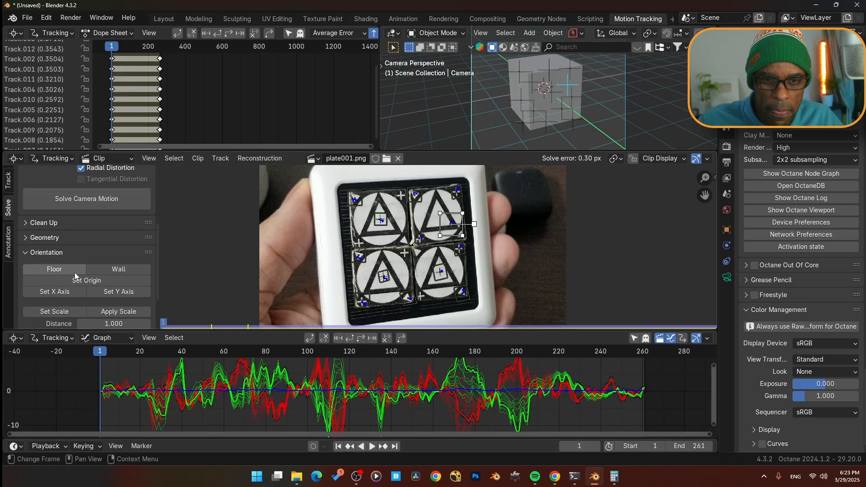
{"action": "left_click", "coordinate": [32, 239]}
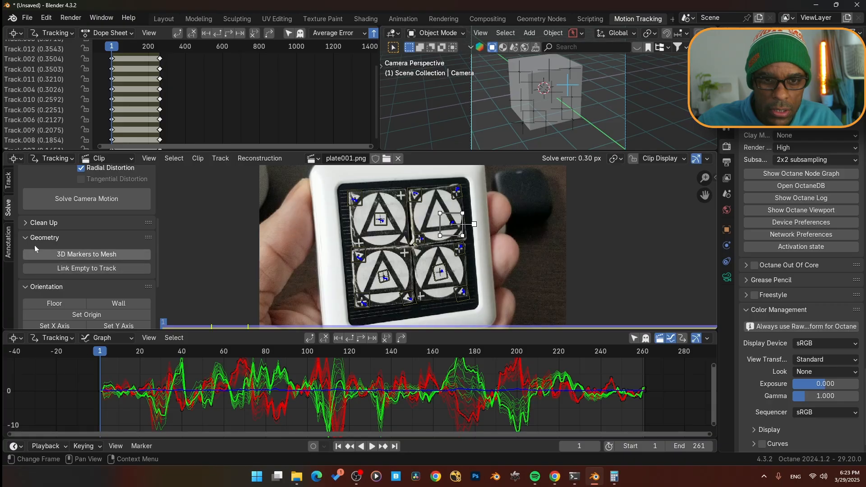
{"action": "left_click", "coordinate": [31, 237]}
{"action": "scroll", "coordinate": [45, 238], "scroll_direction": "down", "scroll_amount": 2}
{"action": "scroll", "coordinate": [44, 239], "scroll_direction": "down", "scroll_amount": 2}
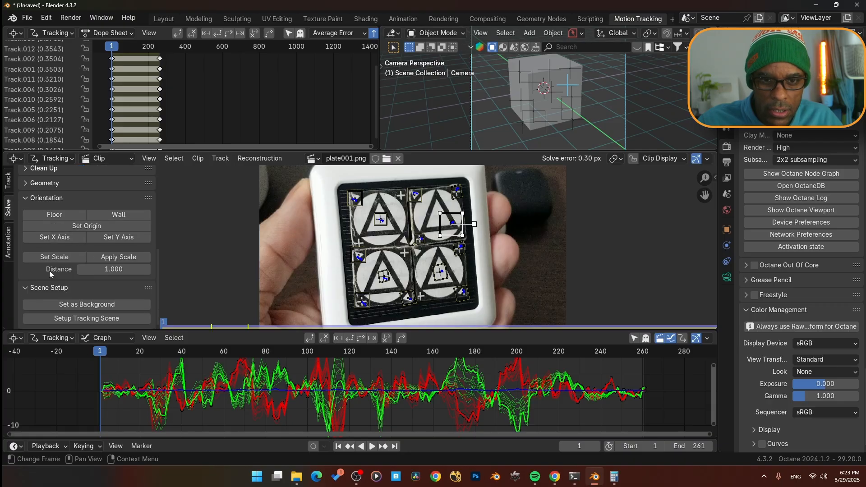
{"action": "left_click", "coordinate": [427, 244]}
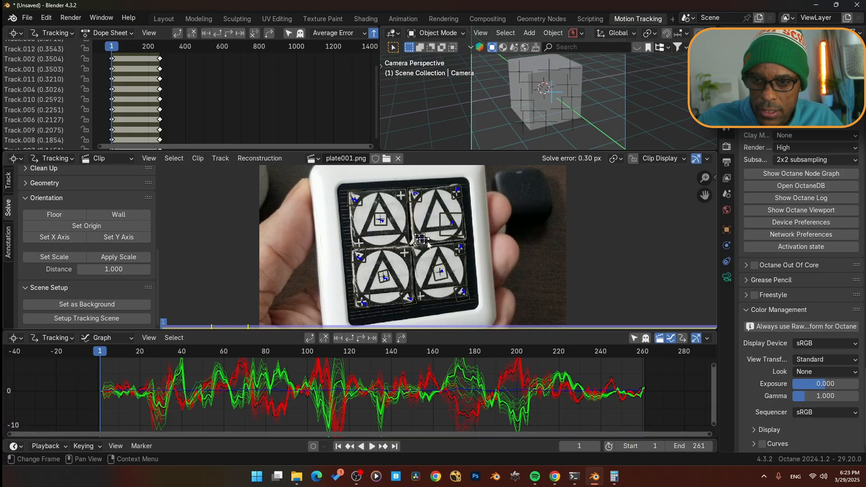
{"action": "left_click", "coordinate": [107, 226]}
- Delete the default cube from the 3D scene
{"action": "key", "text": "KP_0"}
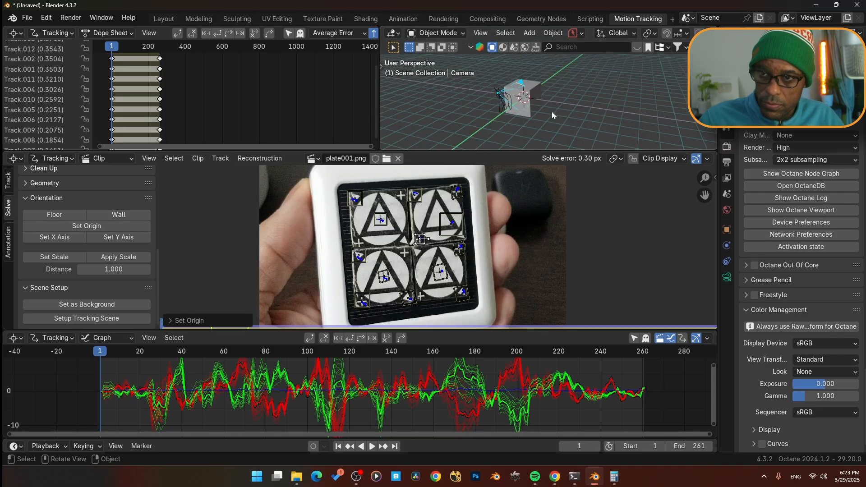
{"action": "key", "text": "KP_0"}
{"action": "scroll", "coordinate": [553, 111], "scroll_direction": "down", "scroll_amount": 2}
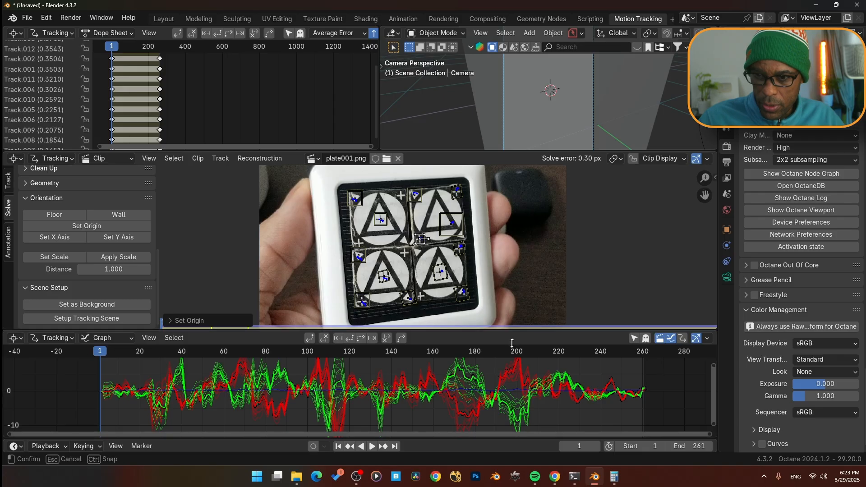
{"action": "left_click_drag", "start_coordinate": [512, 329], "coordinate": [512, 413]}
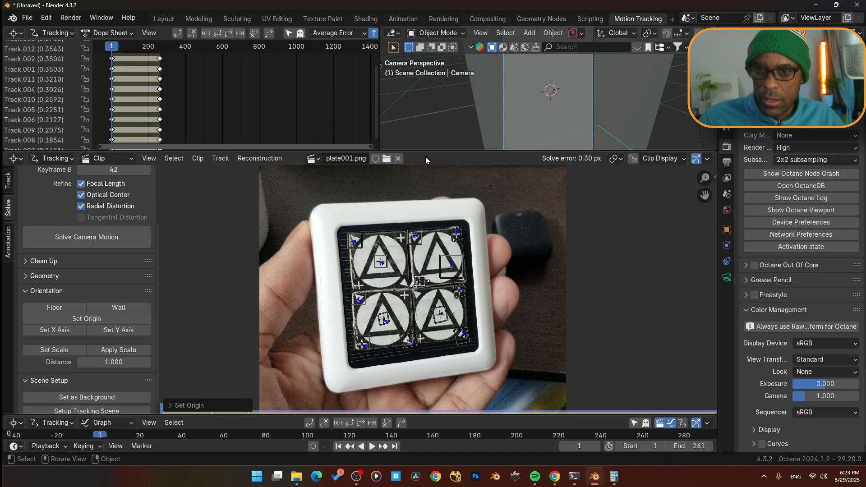
{"action": "left_click_drag", "start_coordinate": [431, 149], "coordinate": [431, 191]}
{"action": "left_click_drag", "start_coordinate": [379, 127], "coordinate": [204, 112]}
{"action": "left_click", "coordinate": [331, 47]}
{"action": "scroll", "coordinate": [500, 133], "scroll_direction": "down", "scroll_amount": 2}
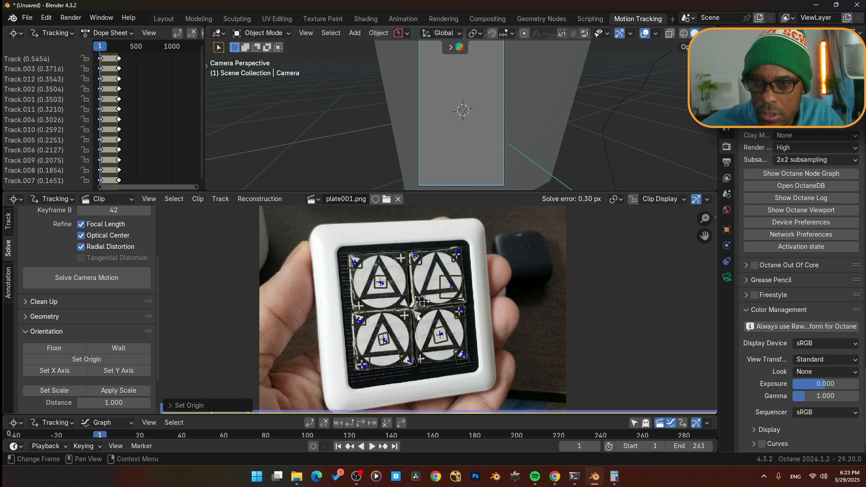
{"action": "left_click", "coordinate": [537, 132]}
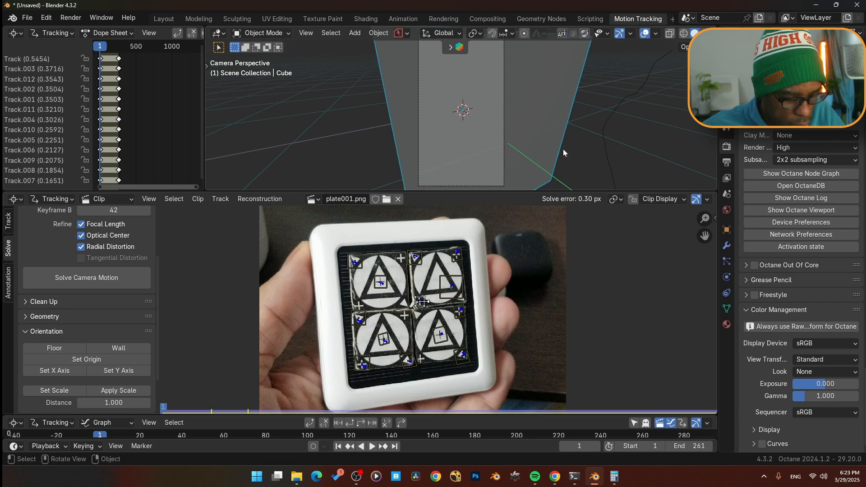
{"action": "key", "text": "x"}
{"action": "left_click", "coordinate": [549, 146]}
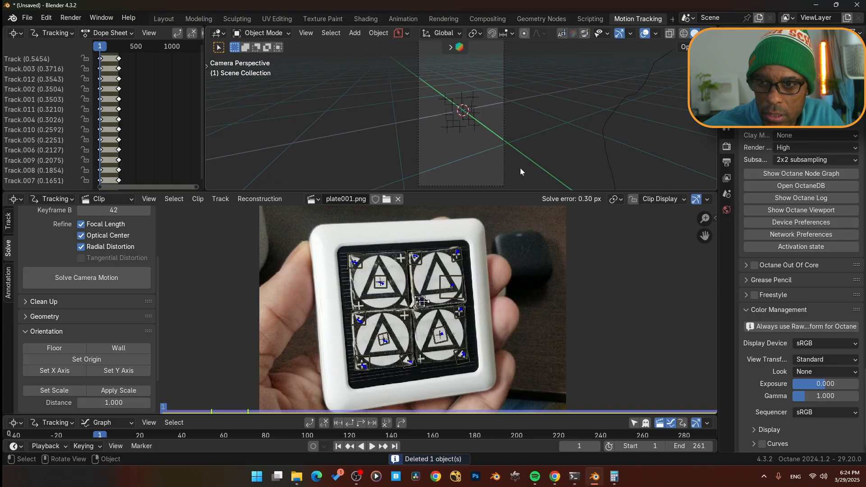
- Select the top-left, bottom-left and bottom-right corner markers and set them as the floor
{"action": "left_click", "coordinate": [355, 262]}
{"action": "left_click", "coordinate": [360, 373], "text": "shift"}
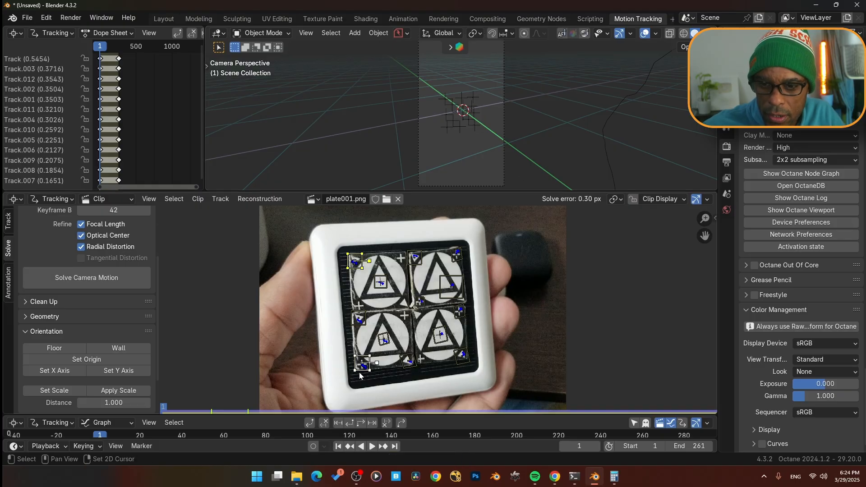
{"action": "left_click", "coordinate": [472, 366], "text": "shift"}
{"action": "left_click", "coordinate": [64, 349]}
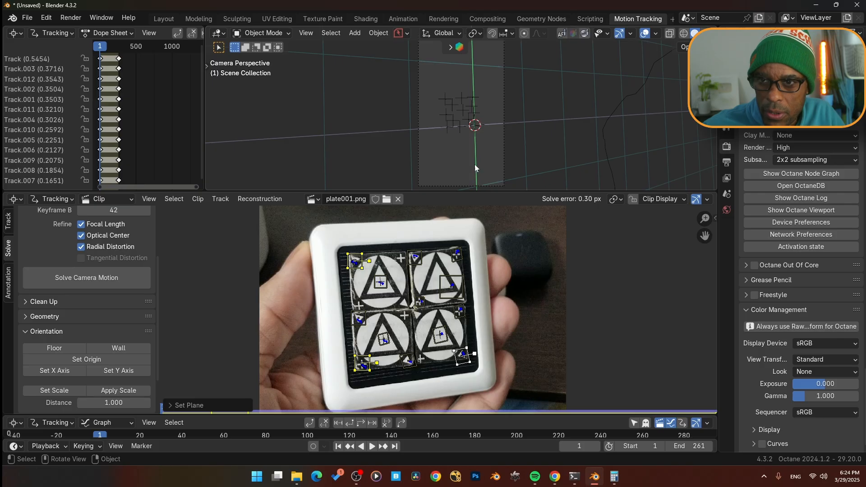
{"action": "left_click", "coordinate": [361, 328]}
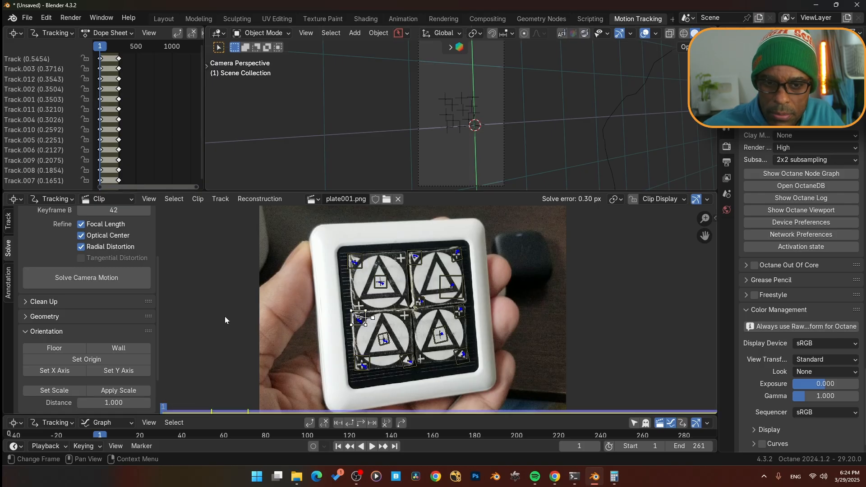
- Set the X axis from the selected corner marker
{"action": "left_click", "coordinate": [55, 371]}
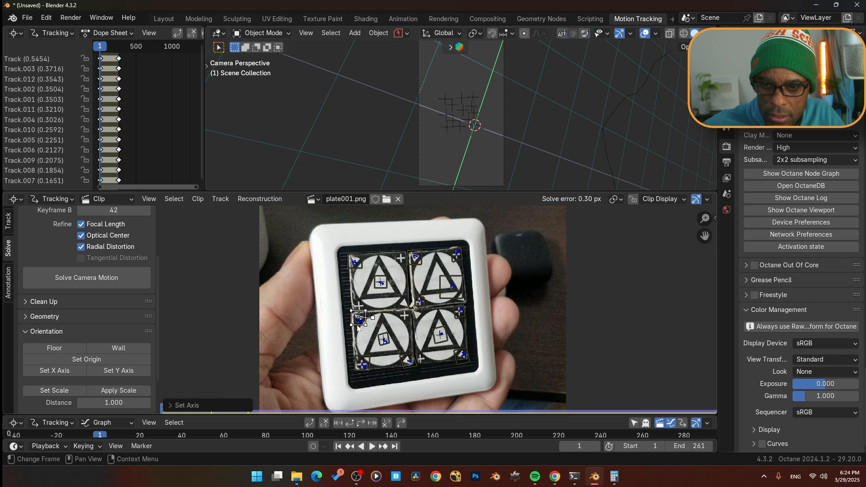
- Select the right corner marker, convert 3 inches to metres in Calculator, and set the scene scale with a distance of 0.762
{"action": "left_click", "coordinate": [461, 318], "text": "shift"}
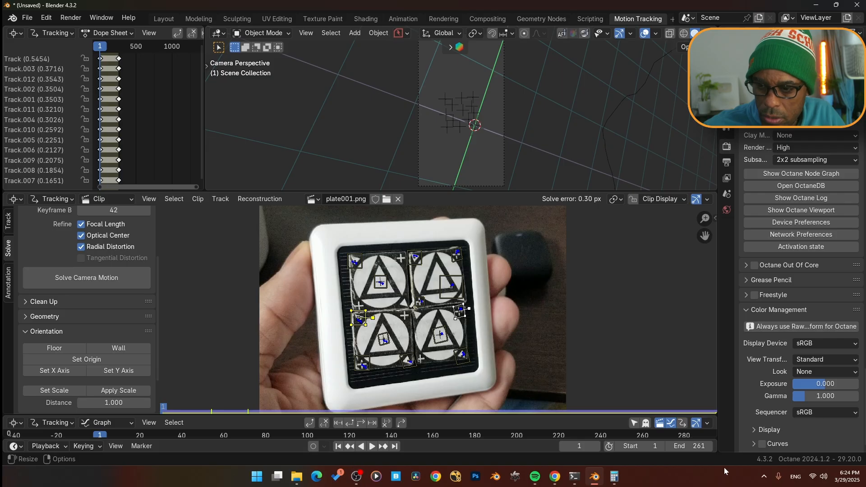
{"action": "left_click", "coordinate": [614, 476]}
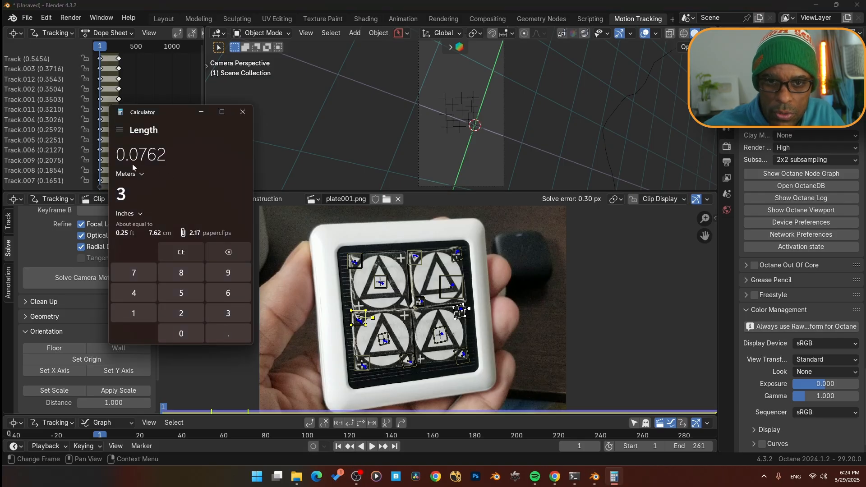
{"action": "left_click", "coordinate": [409, 7]}
{"action": "left_click", "coordinate": [113, 403]}
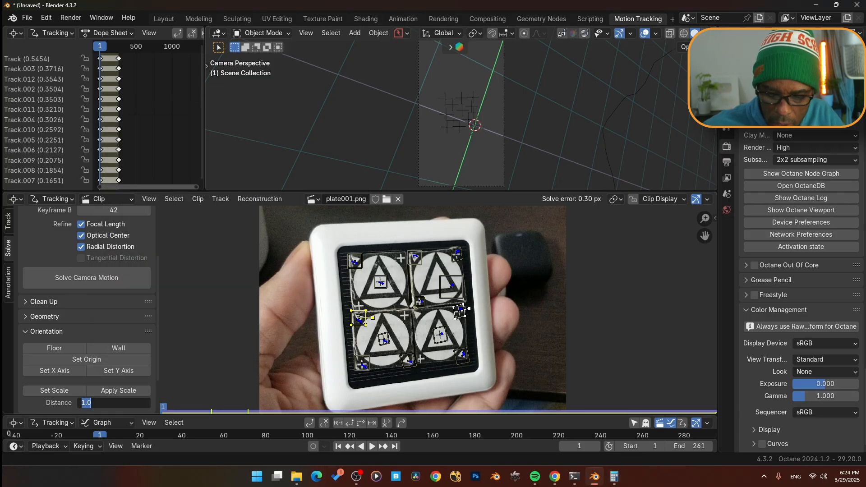
{"action": "key", "text": "BackSpace"}
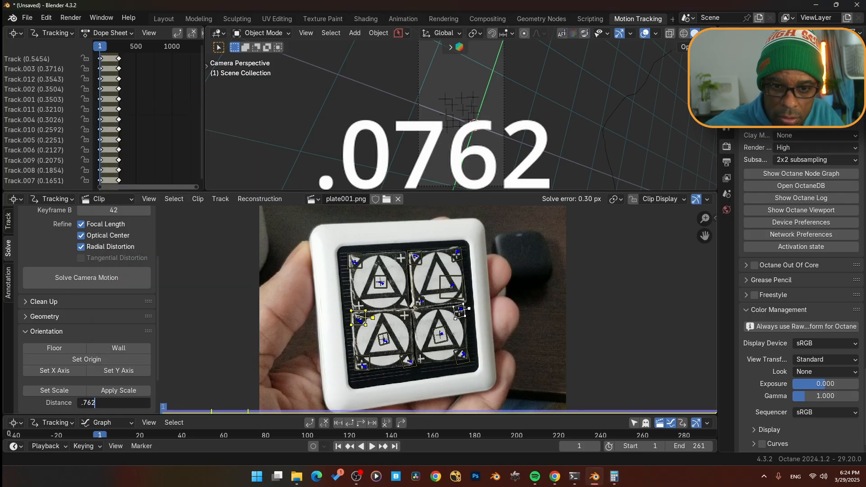
{"action": "key", "text": "Return"}
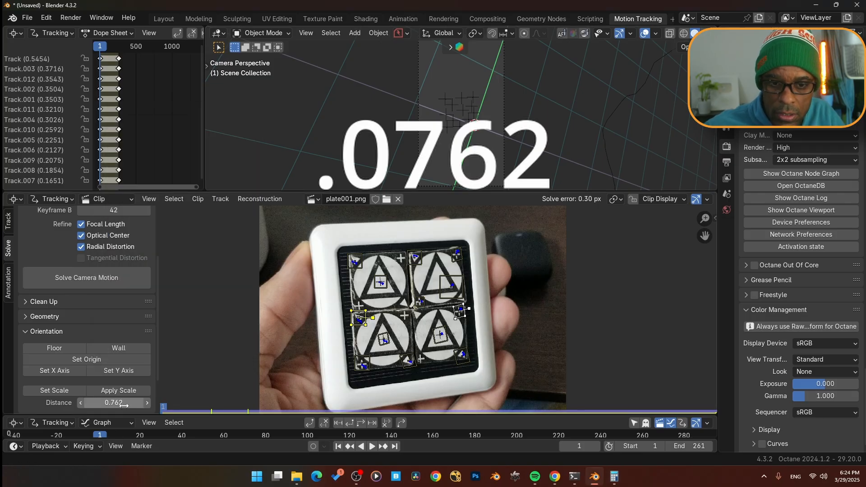
{"action": "left_click", "coordinate": [55, 391]}
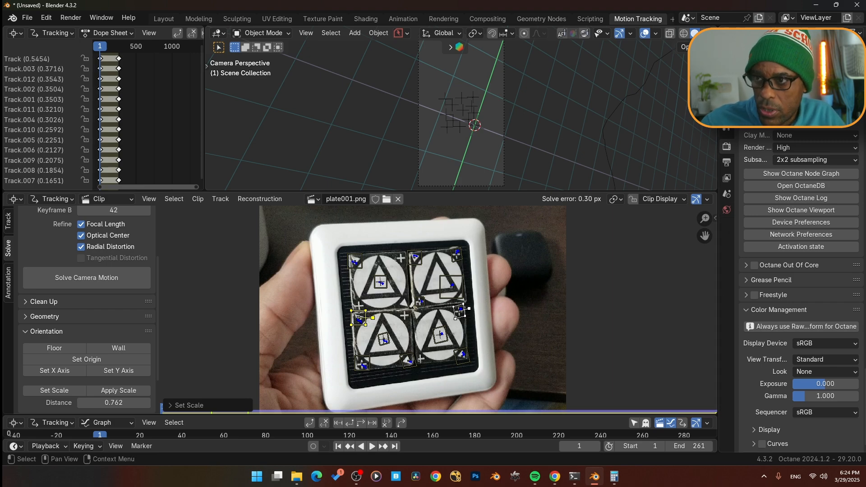
- Open the camera's data properties and set the camera sensor fit to Horizontal
{"action": "left_click", "coordinate": [727, 277]}
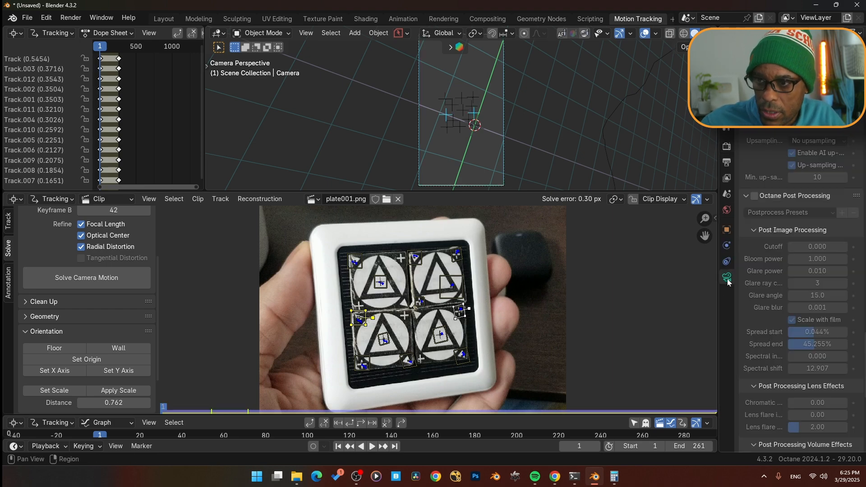
{"action": "scroll", "coordinate": [751, 188], "scroll_direction": "down", "scroll_amount": 15}
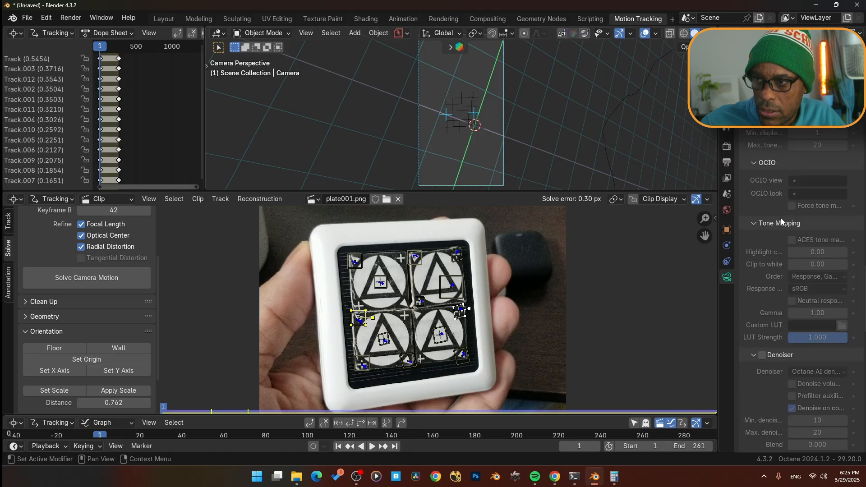
{"action": "scroll", "coordinate": [773, 248], "scroll_direction": "up", "scroll_amount": 15}
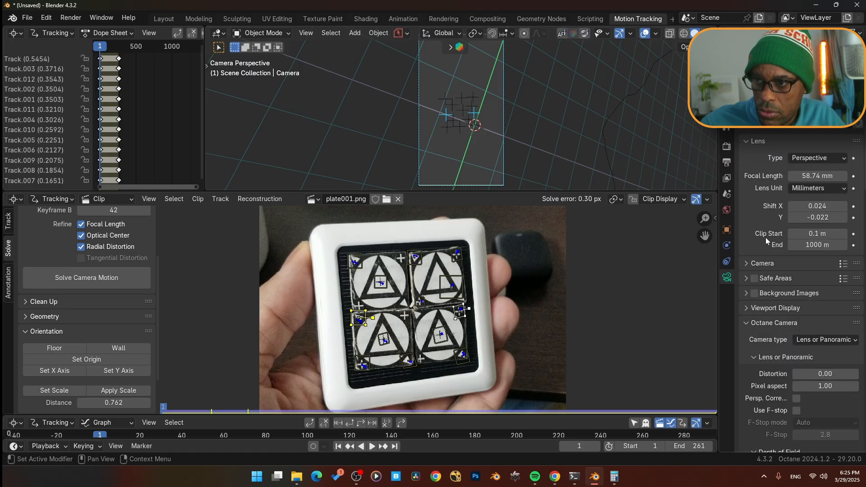
{"action": "left_click", "coordinate": [750, 264]}
{"action": "left_click", "coordinate": [809, 279]}
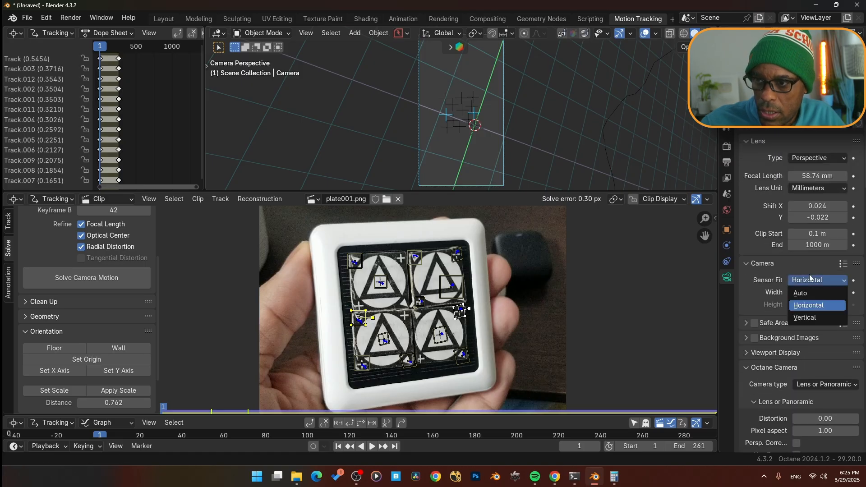
{"action": "left_click", "coordinate": [807, 305]}
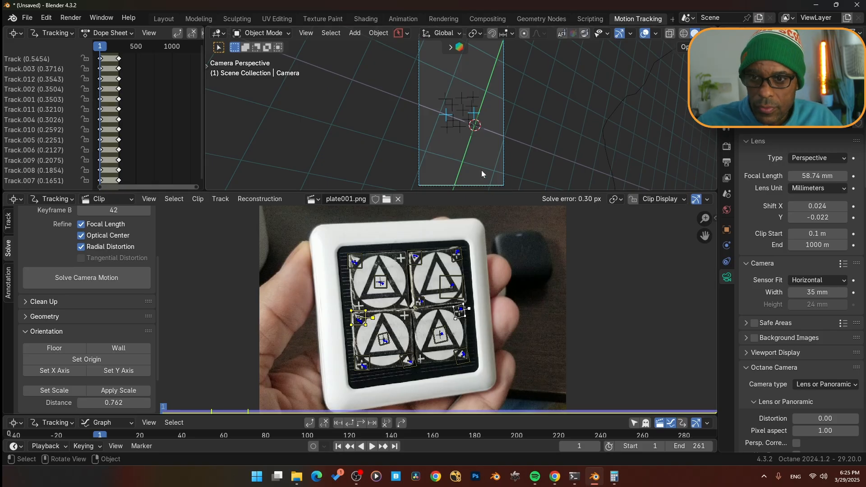
- Set the footage as the camera background and briefly play the animation to check it
{"action": "scroll", "coordinate": [119, 327], "scroll_direction": "down", "scroll_amount": 3}
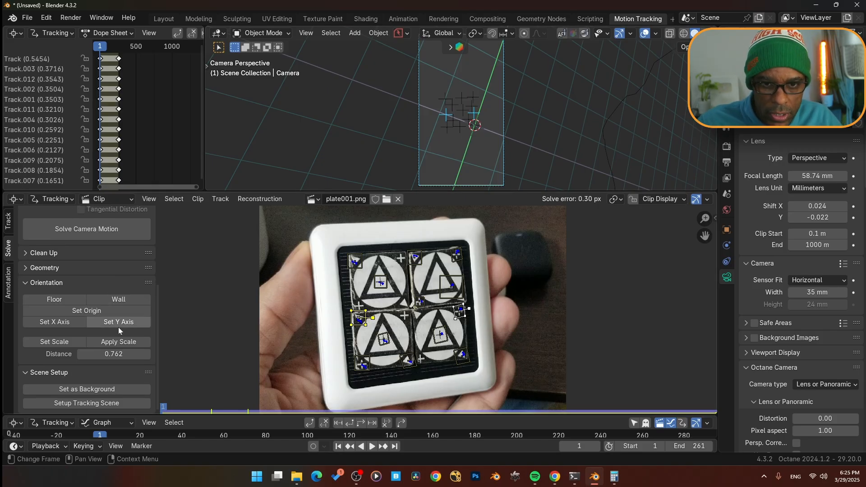
{"action": "left_click", "coordinate": [90, 390]}
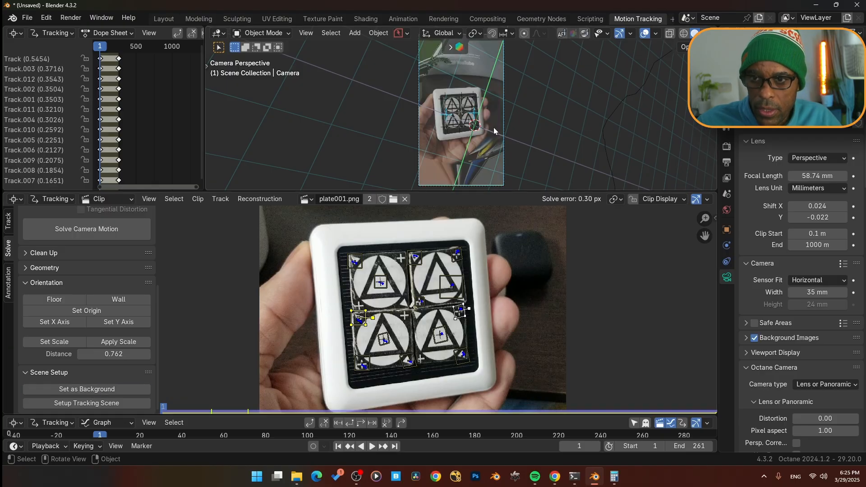
{"action": "key", "text": "space"}
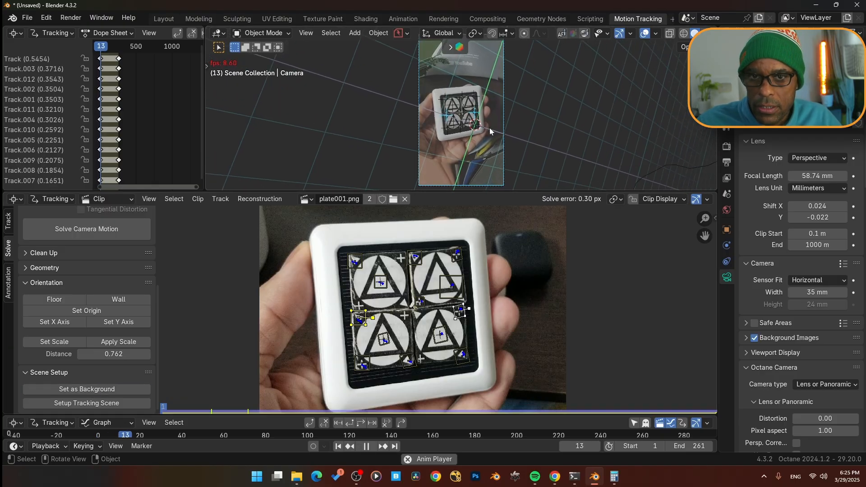
{"action": "key", "text": "space"}
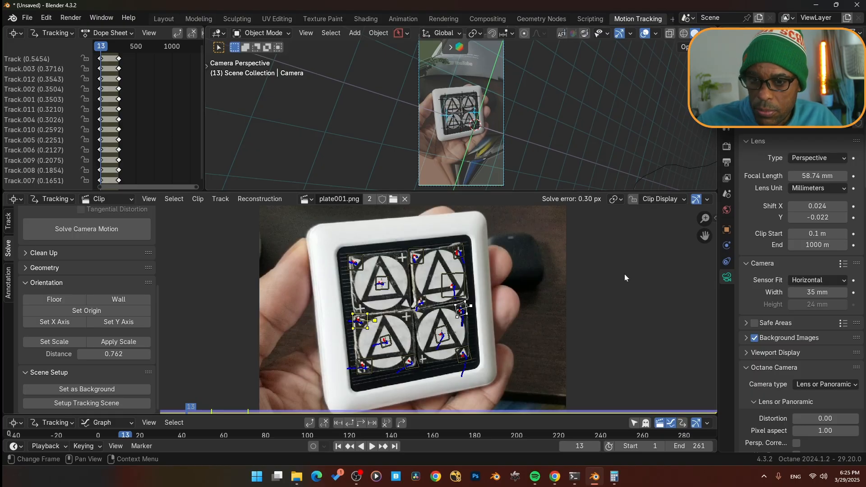
- Enable Proxy/Timecode for the footage in the clip editor's sidebar
{"action": "key", "text": "n"}
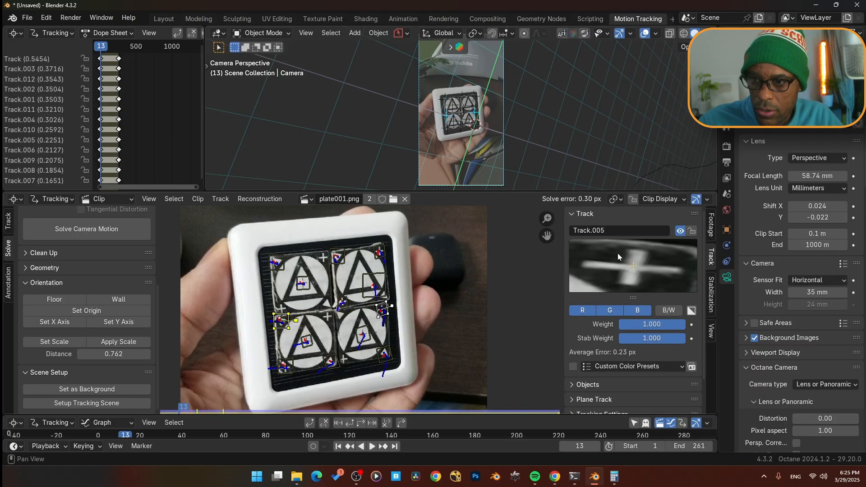
{"action": "left_click", "coordinate": [711, 226]}
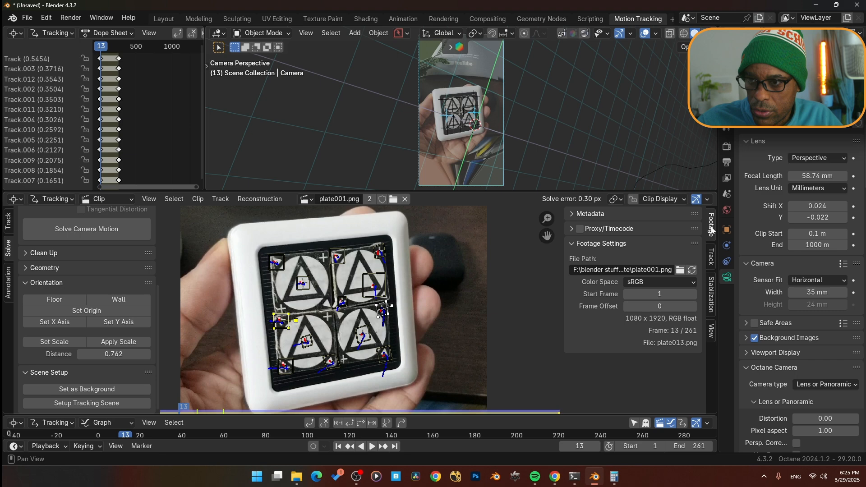
{"action": "left_click", "coordinate": [571, 229]}
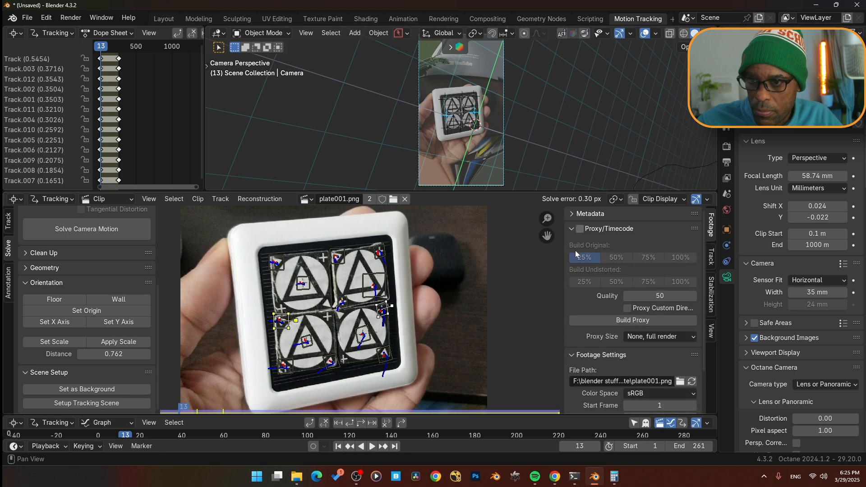
{"action": "left_click", "coordinate": [580, 229]}
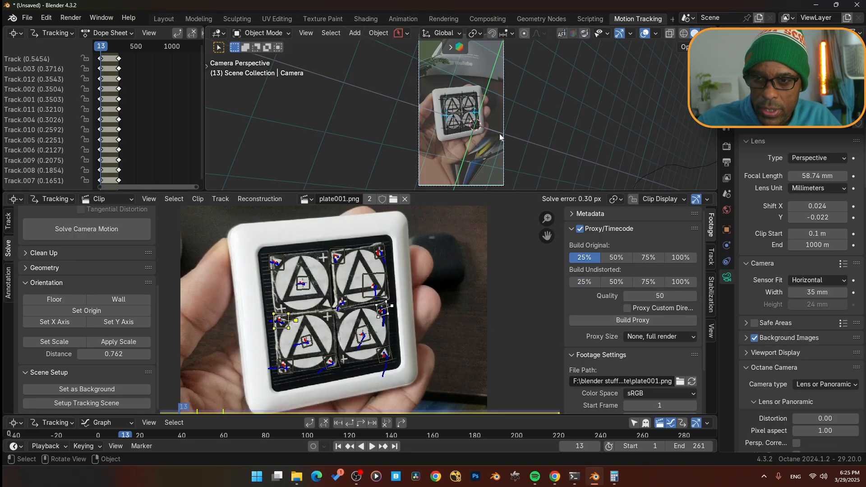
- Enlarge the 3D viewport area above the clip editor
{"action": "key", "text": "n"}
{"action": "key", "text": "n"}
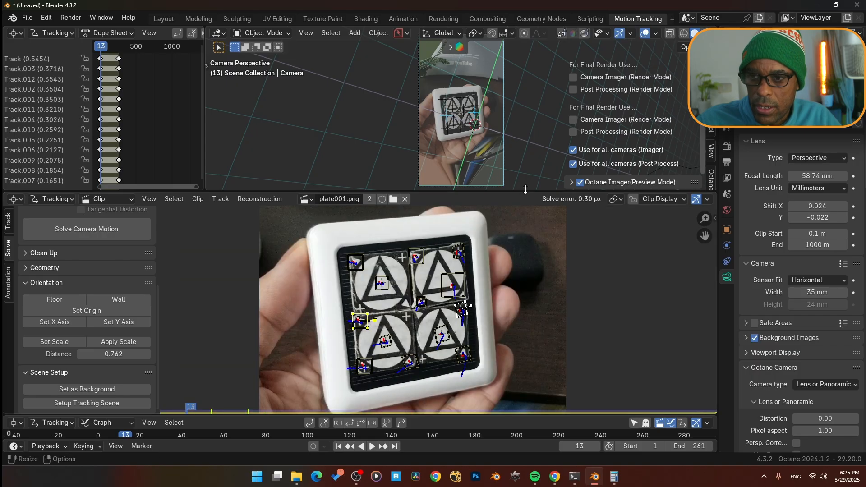
{"action": "left_click_drag", "start_coordinate": [533, 193], "coordinate": [542, 287]}
{"action": "key", "text": "n"}
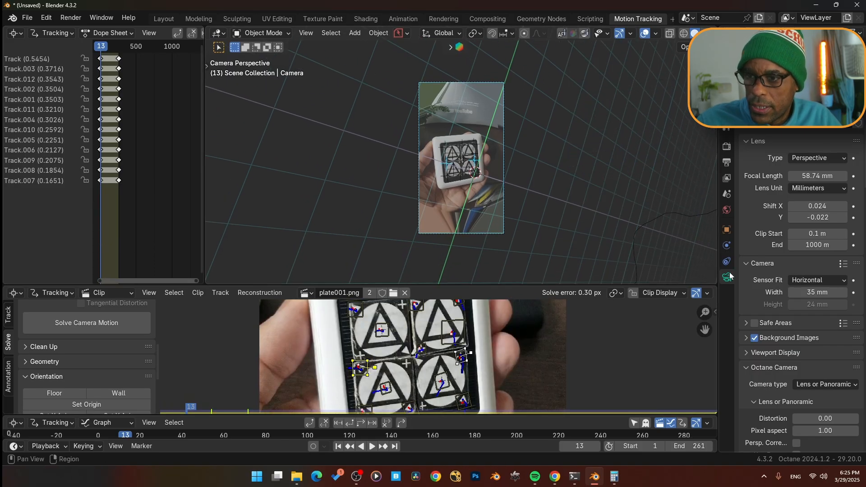
- Expand the camera's background image settings and open the clip file browser without choosing a file
{"action": "left_click", "coordinate": [748, 339]}
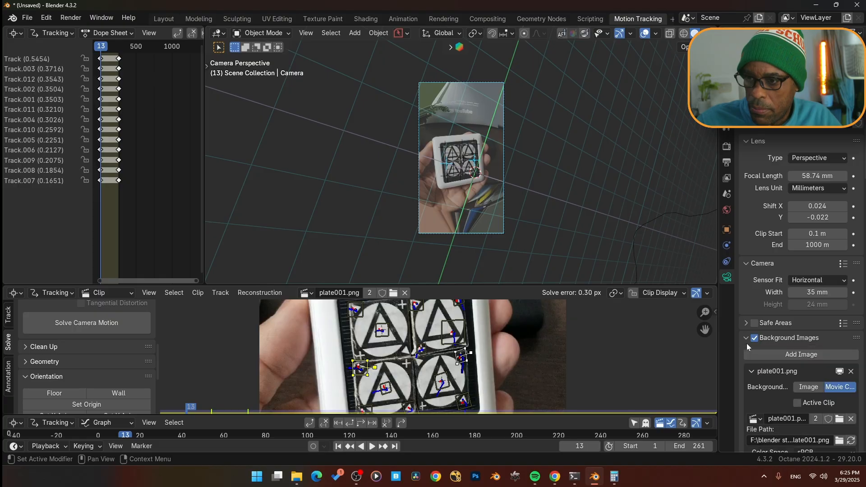
{"action": "scroll", "coordinate": [748, 299], "scroll_direction": "down", "scroll_amount": 5}
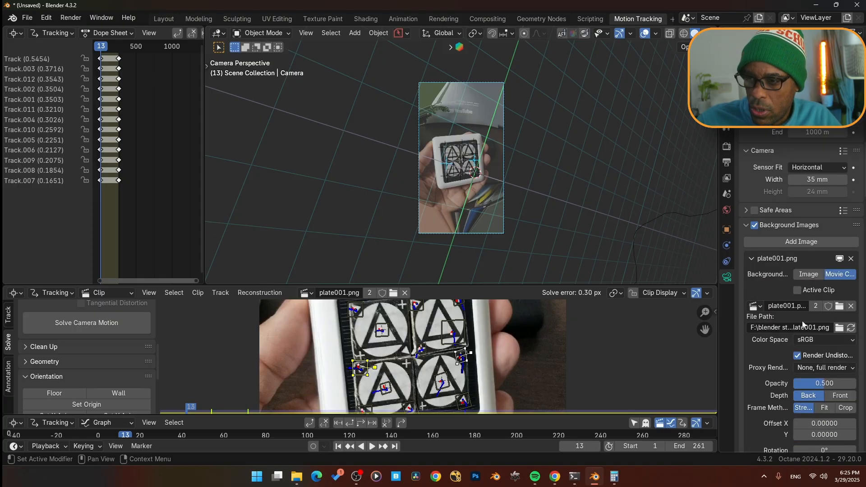
{"action": "left_click", "coordinate": [839, 307]}
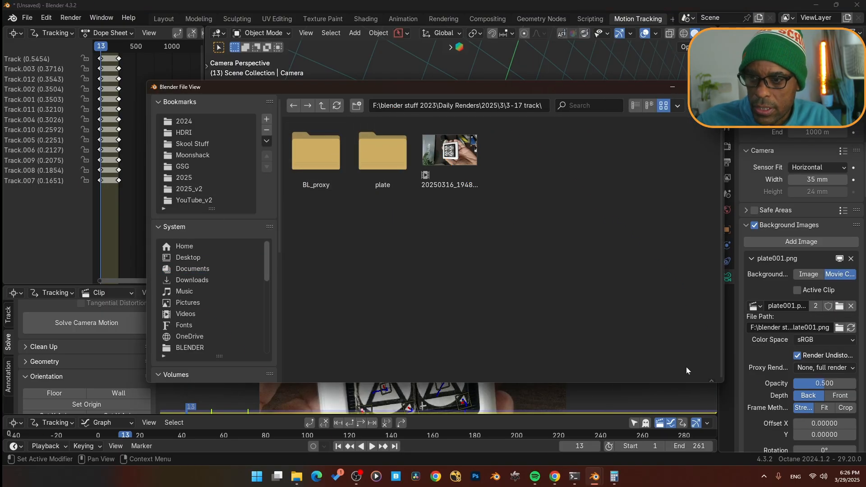
{"action": "left_click", "coordinate": [686, 368]}
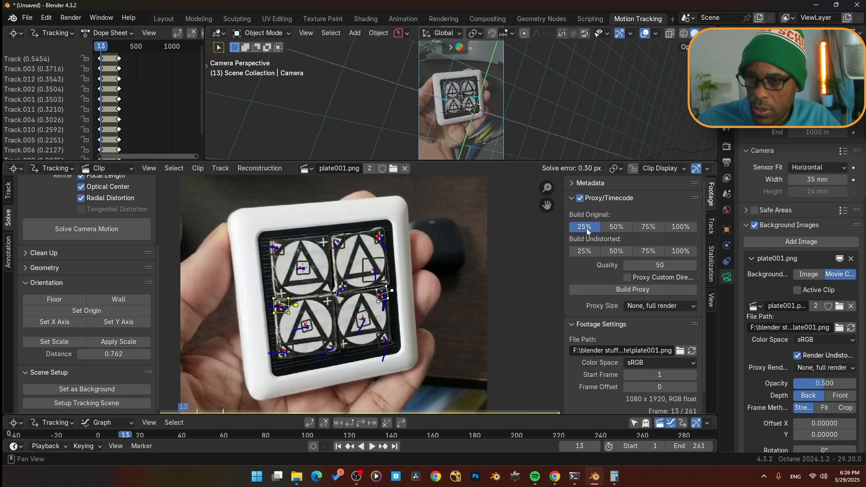
- Set the original proxy to build at 50% only and build the proxy
{"action": "left_click", "coordinate": [617, 229]}
{"action": "left_click", "coordinate": [583, 230]}
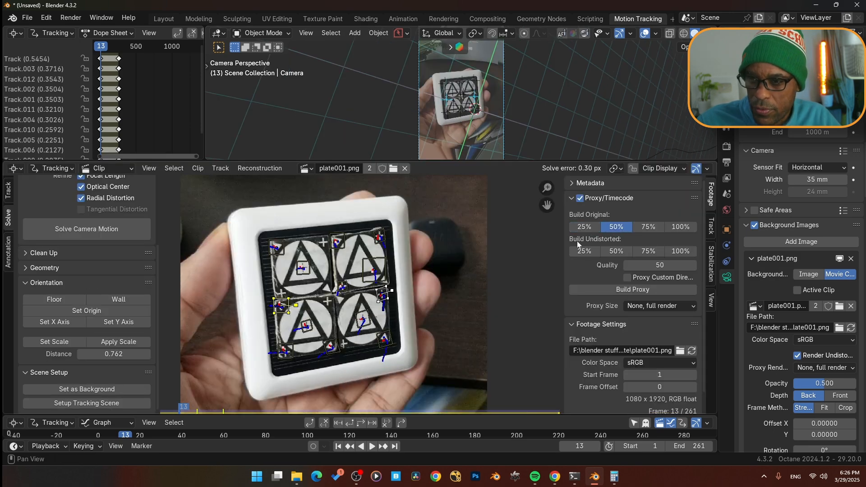
{"action": "left_click", "coordinate": [620, 296]}
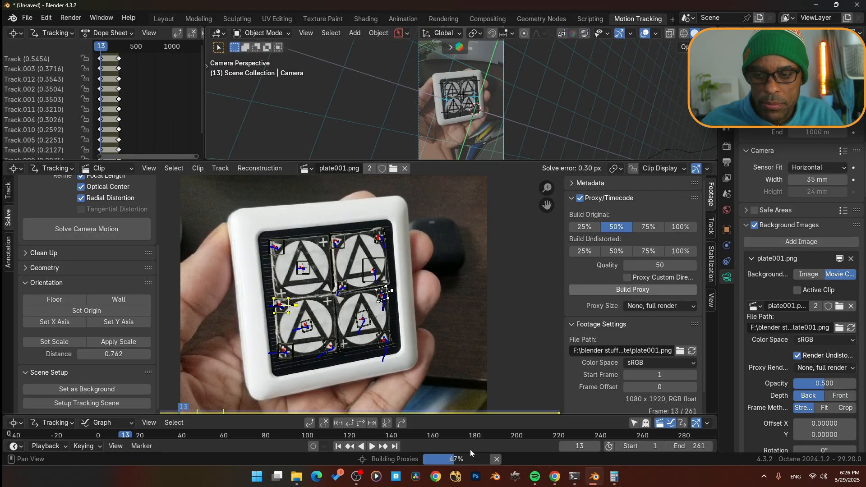
- Enlarge the 3D viewport and set the background image's proxy render size to 25%
{"action": "left_click_drag", "start_coordinate": [592, 161], "coordinate": [592, 312]}
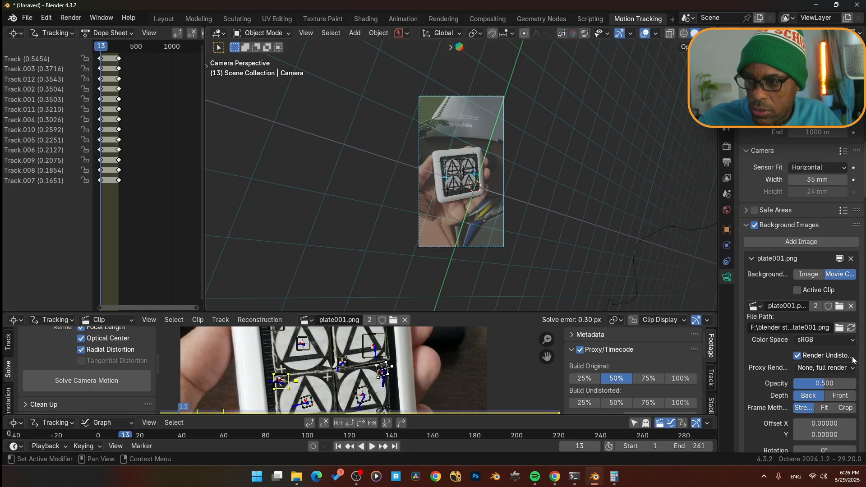
{"action": "left_click", "coordinate": [831, 369]}
{"action": "left_click", "coordinate": [822, 380]}
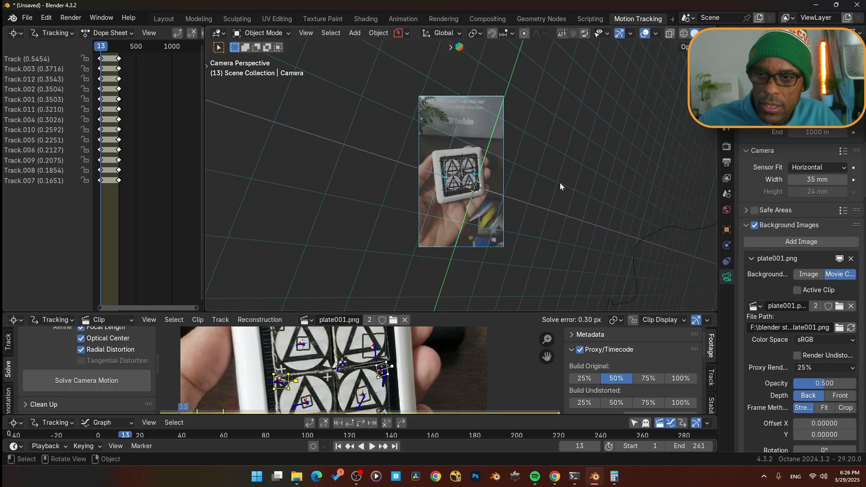
- Play the animation to review the background footage in the camera view
{"action": "scroll", "coordinate": [560, 188], "scroll_direction": "up", "scroll_amount": 3}
{"action": "key", "text": "space"}
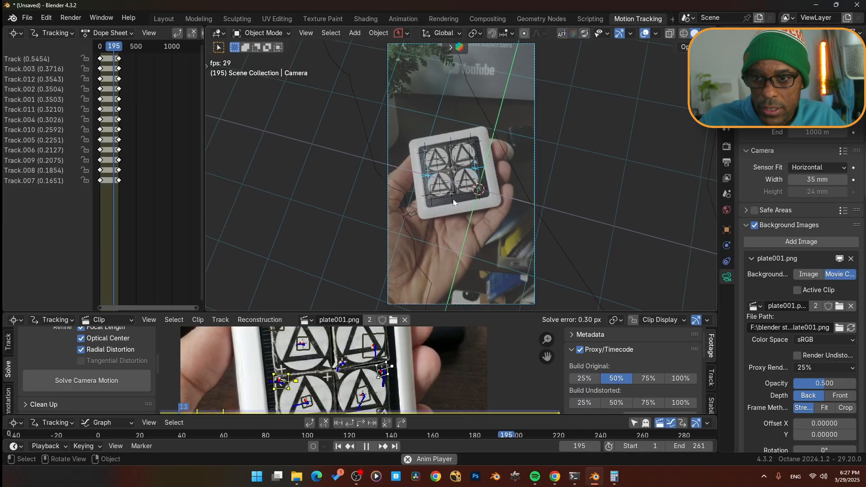
{"action": "key", "text": "space"}
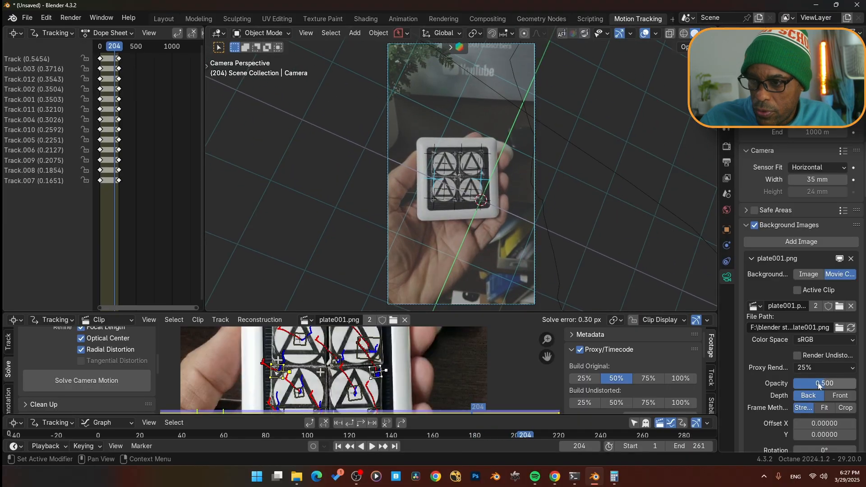
- Set the background image opacity to 1.000 and play the animation to check it
{"action": "left_click_drag", "start_coordinate": [820, 385], "coordinate": [857, 384]}
{"action": "key", "text": "space"}
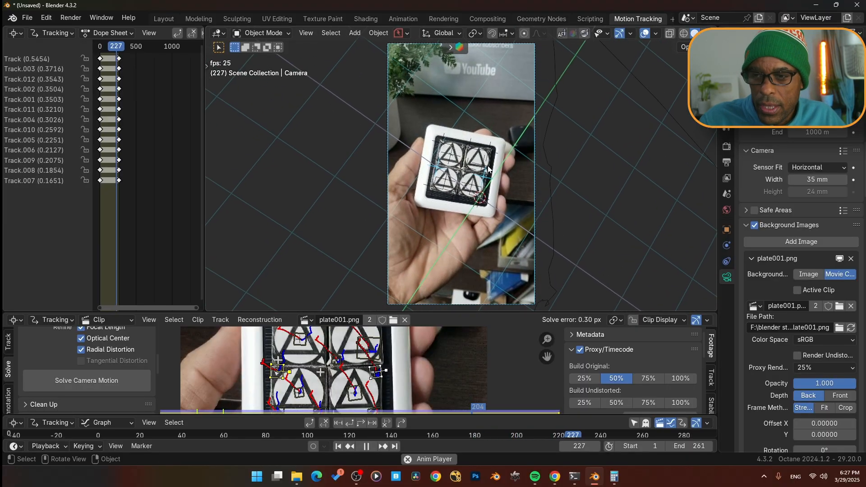
{"action": "key", "text": "space"}
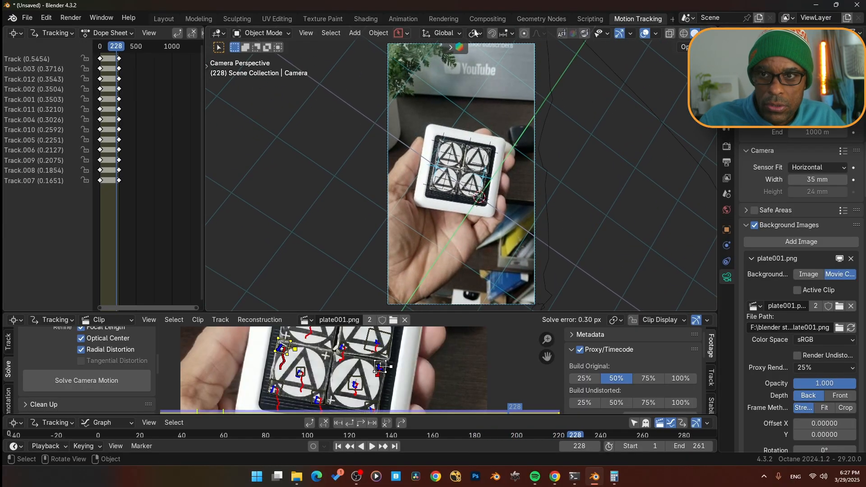
- Switch to the Layout workspace and play the animation there
{"action": "left_click", "coordinate": [160, 19]}
{"action": "key", "text": "space"}
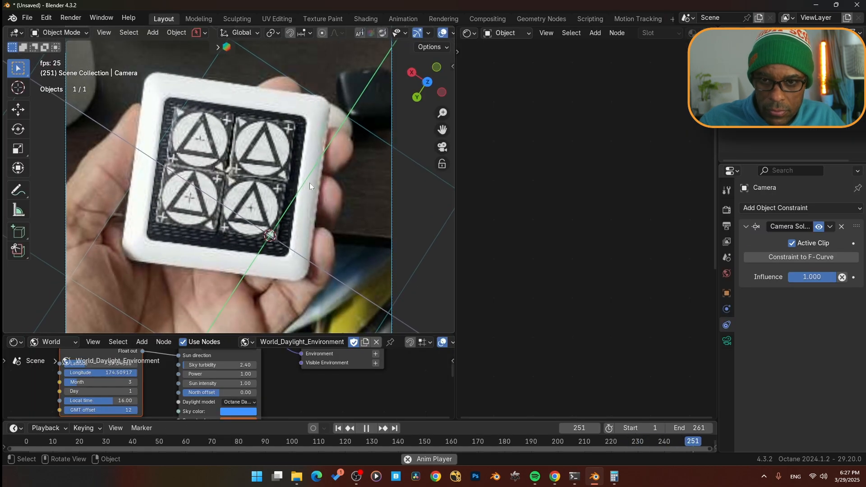
- Stop playback and enlarge the 3D viewport by resizing the neighbouring editor areas
{"action": "key", "text": "space"}
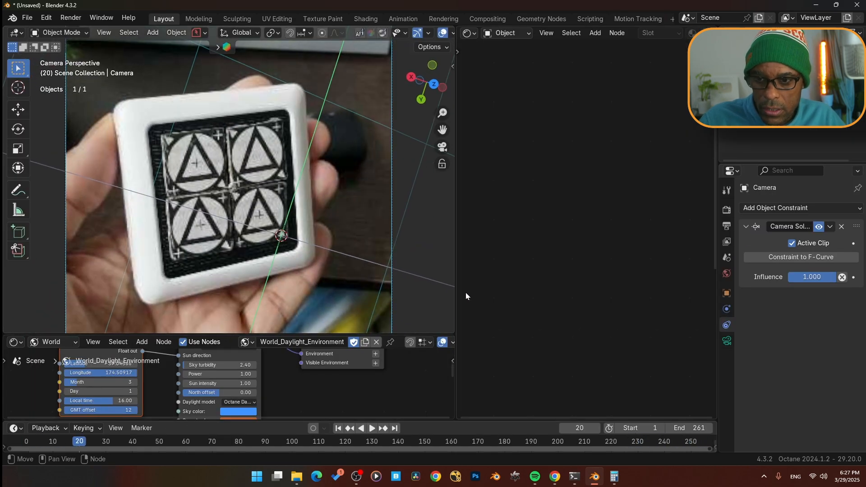
{"action": "left_click_drag", "start_coordinate": [455, 289], "coordinate": [651, 311]}
{"action": "left_click_drag", "start_coordinate": [590, 336], "coordinate": [571, 399]}
{"action": "scroll", "coordinate": [437, 228], "scroll_direction": "down", "scroll_amount": 5}
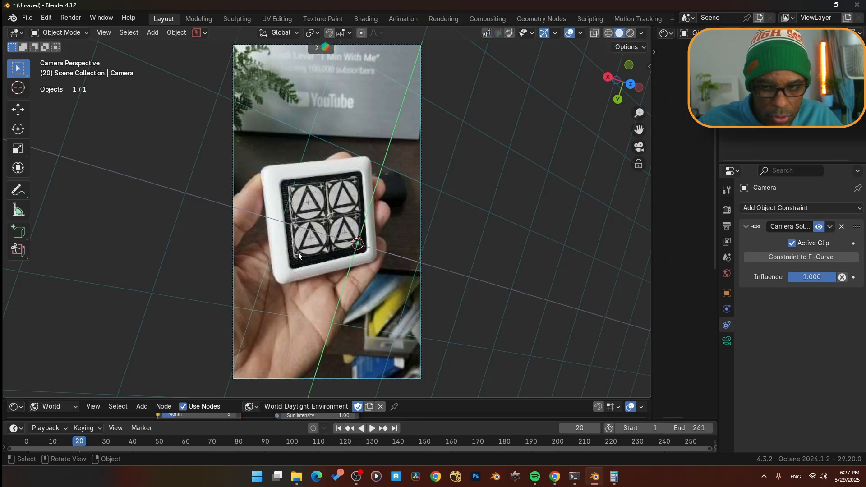
- In the Motion Tracking workspace, select a track marker on the board and set it as the scene origin
{"action": "left_click", "coordinate": [644, 20]}
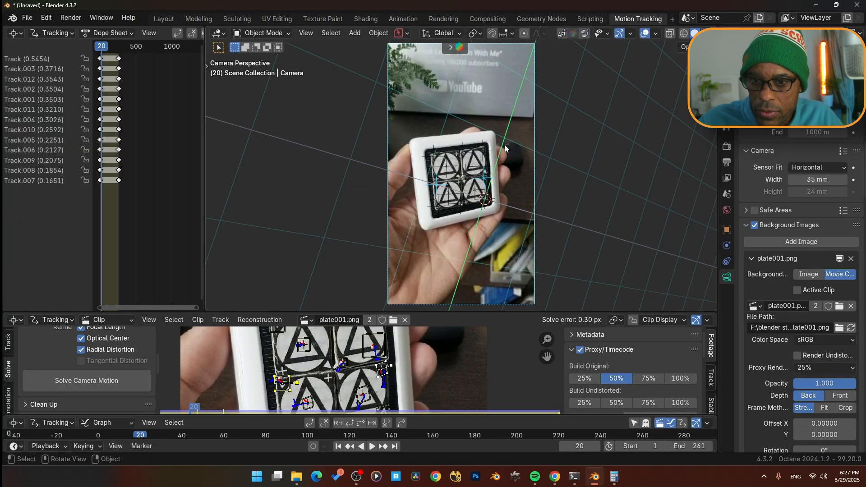
{"action": "left_click", "coordinate": [339, 372]}
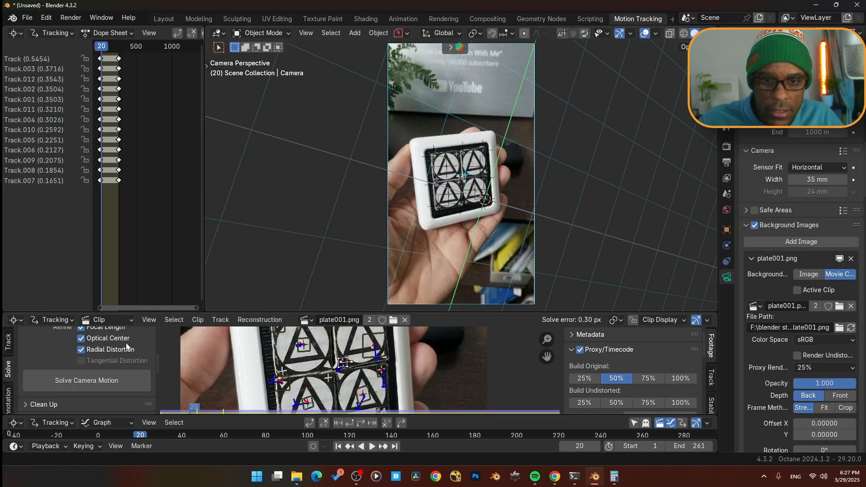
{"action": "scroll", "coordinate": [56, 369], "scroll_direction": "up", "scroll_amount": 3}
{"action": "scroll", "coordinate": [64, 373], "scroll_direction": "down", "scroll_amount": 6}
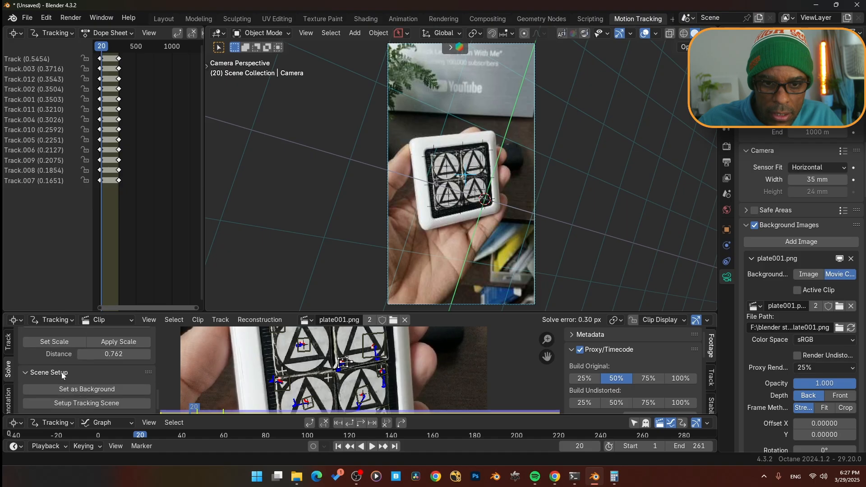
{"action": "scroll", "coordinate": [61, 372], "scroll_direction": "up", "scroll_amount": 2}
{"action": "left_click", "coordinate": [68, 381]}
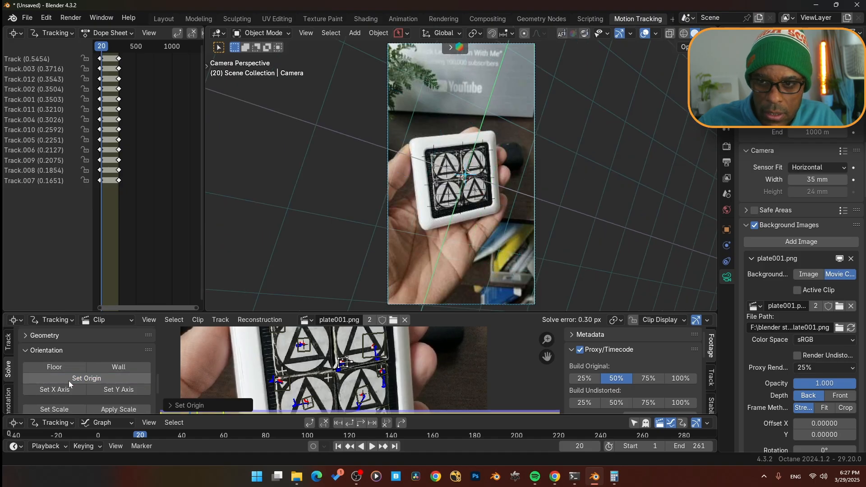
- Select another marker on the board and use it to set the X axis
{"action": "scroll", "coordinate": [347, 367], "scroll_direction": "down", "scroll_amount": 2}
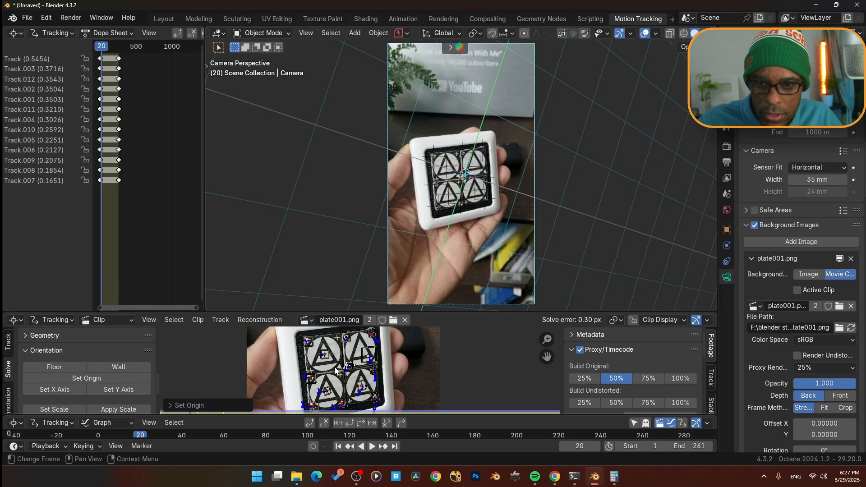
{"action": "left_click", "coordinate": [310, 378]}
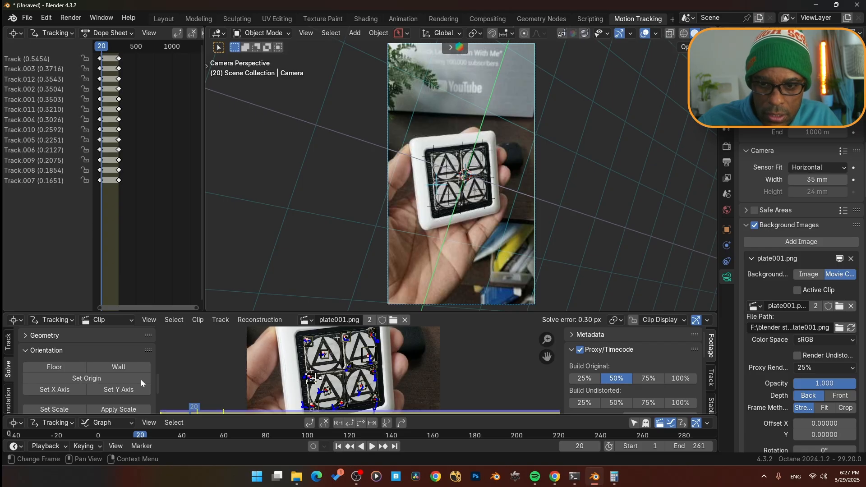
{"action": "left_click", "coordinate": [52, 389]}
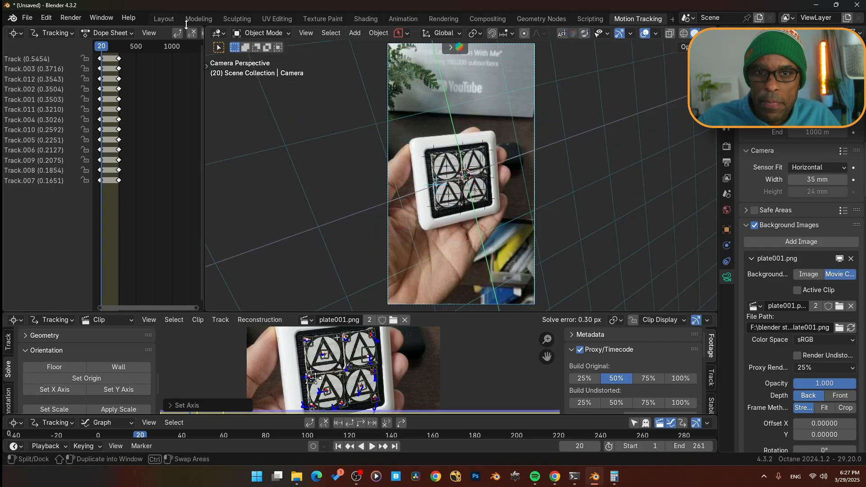
- Switch to the Layout workspace and set the viewport overlay floor grid scale to 0.762
{"action": "left_click", "coordinate": [167, 21]}
{"action": "scroll", "coordinate": [388, 246], "scroll_direction": "up", "scroll_amount": 2}
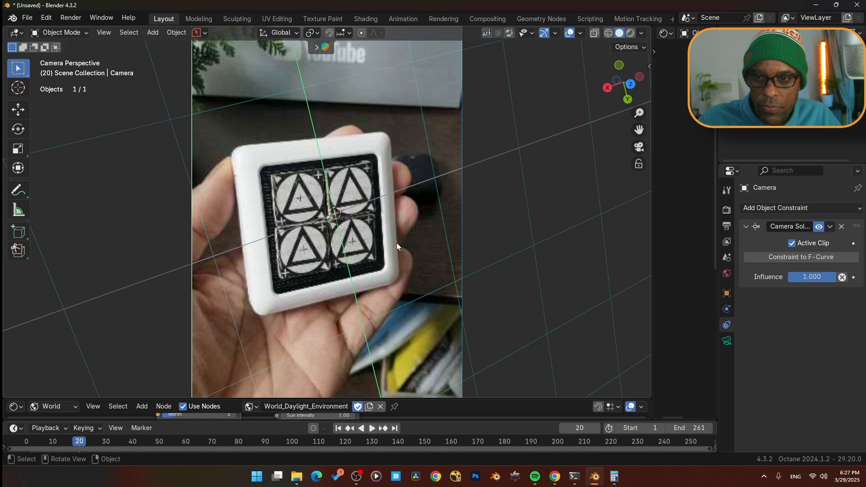
{"action": "scroll", "coordinate": [396, 243], "scroll_direction": "down", "scroll_amount": 1}
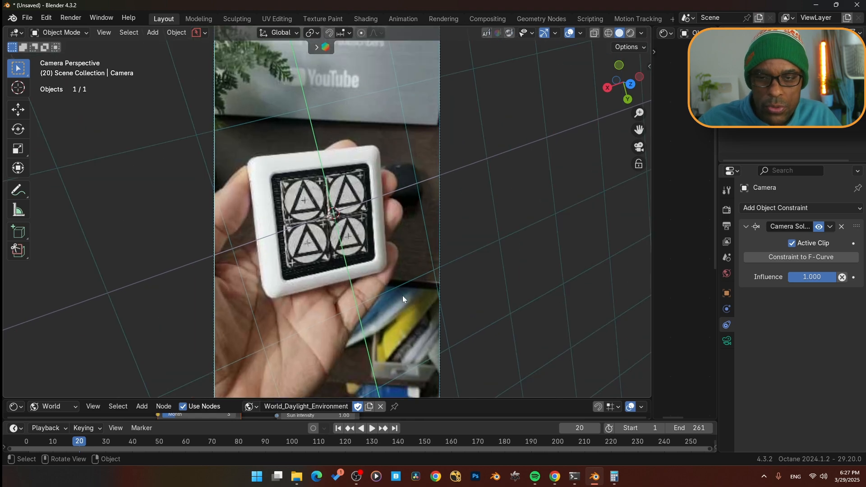
{"action": "left_click", "coordinate": [581, 32]}
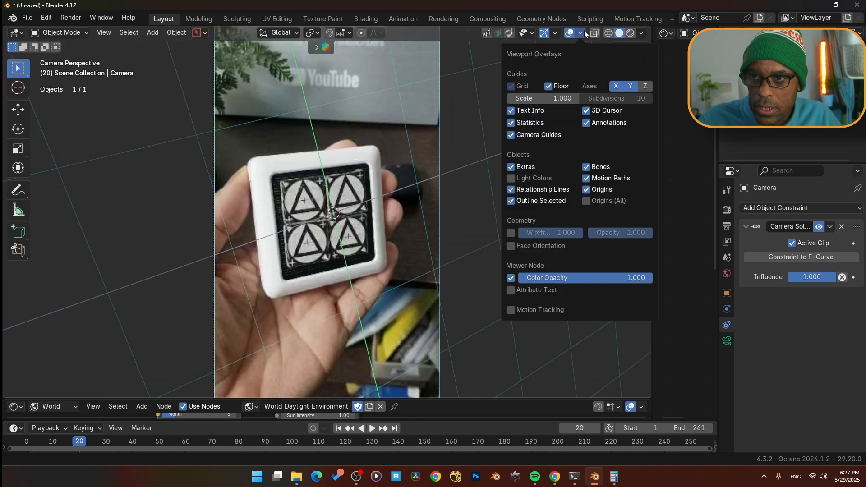
{"action": "left_click_drag", "start_coordinate": [544, 97], "coordinate": [498, 98]}
{"action": "left_click", "coordinate": [543, 98]}
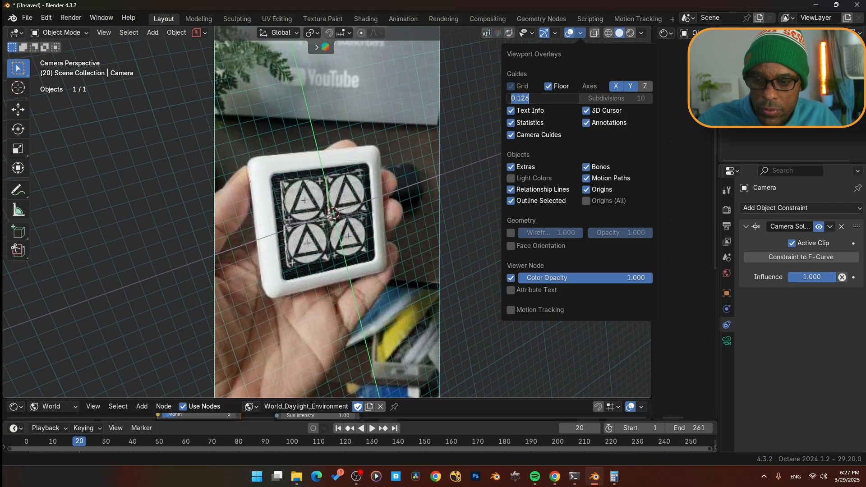
{"action": "key", "text": "Return"}
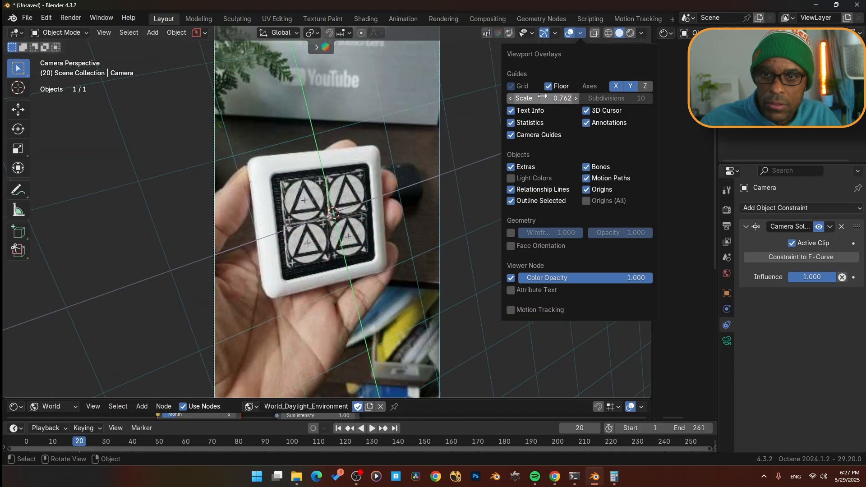
{"action": "left_click_drag", "start_coordinate": [558, 98], "coordinate": [449, 98]}
- Play the animation to check the grid alignment, then return to the first frame
{"action": "key", "text": "space"}
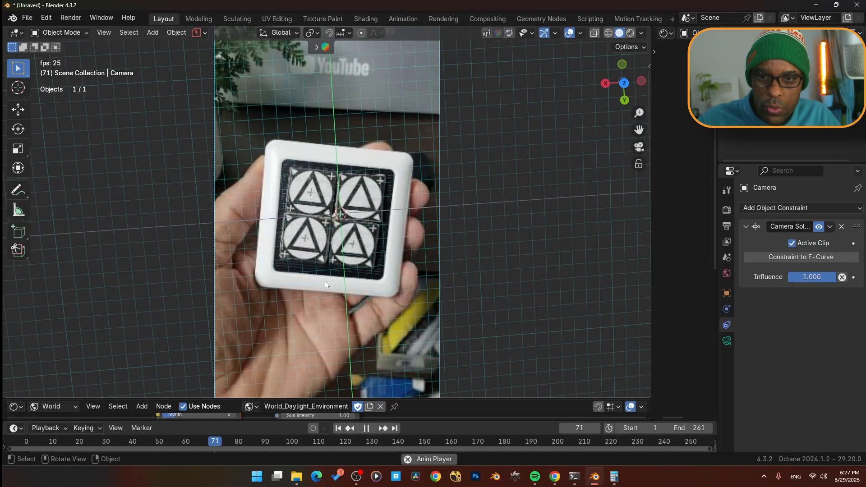
{"action": "key", "text": "space"}
{"action": "key", "text": "shift+Left"}
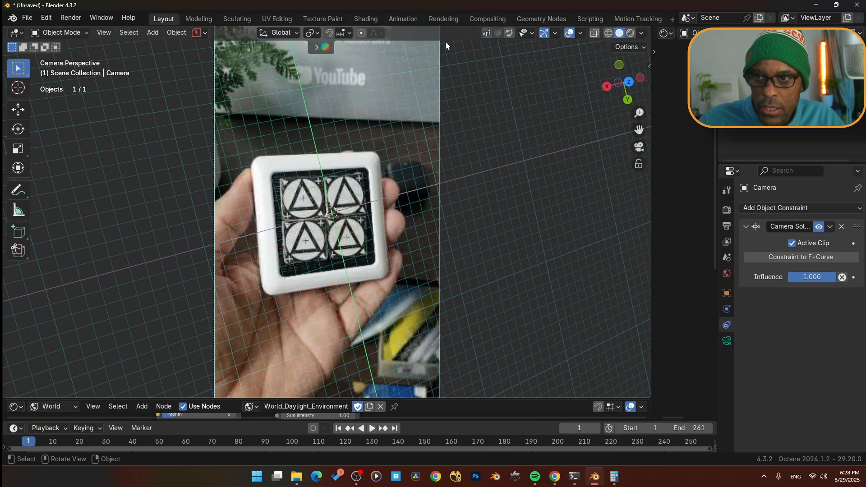
- Set the transform pivot point to 3D Cursor and rotate the camera about 12° around the global Z axis
{"action": "left_click", "coordinate": [311, 32]}
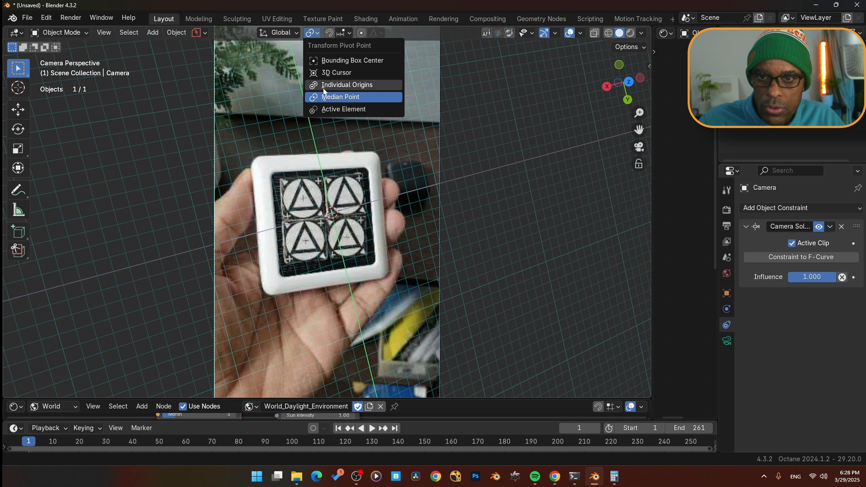
{"action": "left_click", "coordinate": [333, 74]}
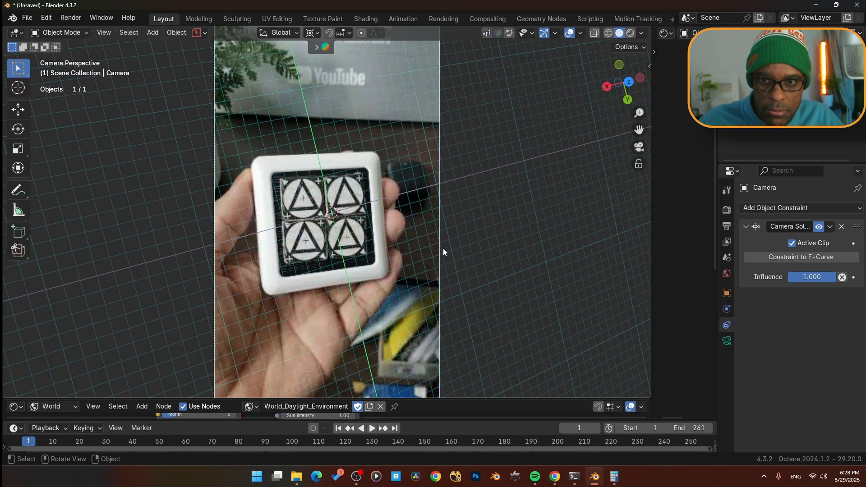
{"action": "key", "text": "r"}
{"action": "key", "text": "z"}
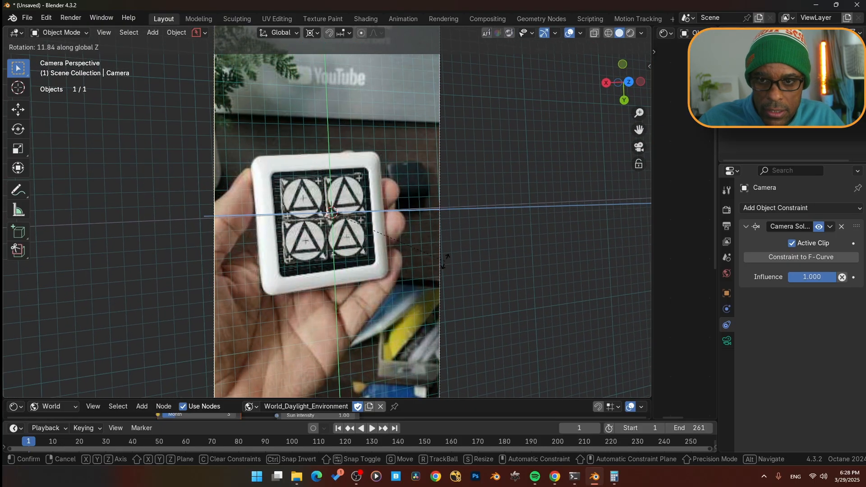
{"action": "left_click", "coordinate": [454, 296]}
- Rotate the camera slightly around the global X and Y axes to align the floor grid with the board
{"action": "scroll", "coordinate": [328, 179], "scroll_direction": "up", "scroll_amount": 3}
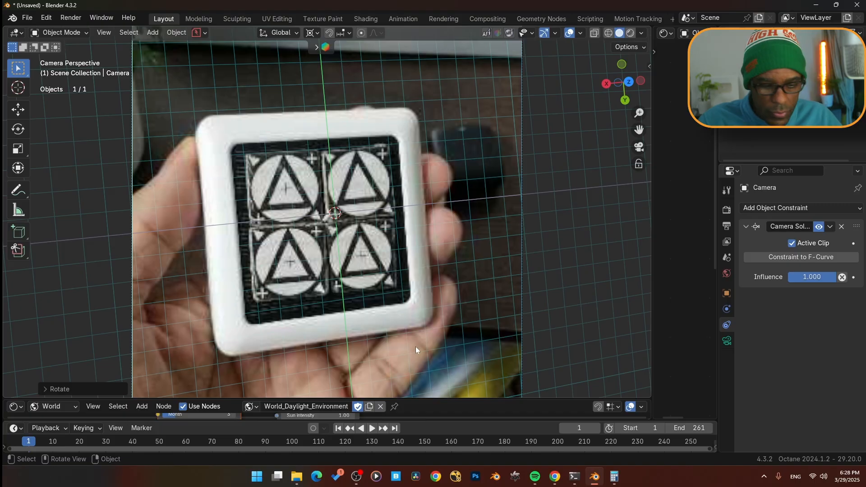
{"action": "key", "text": "r"}
{"action": "key", "text": "x"}
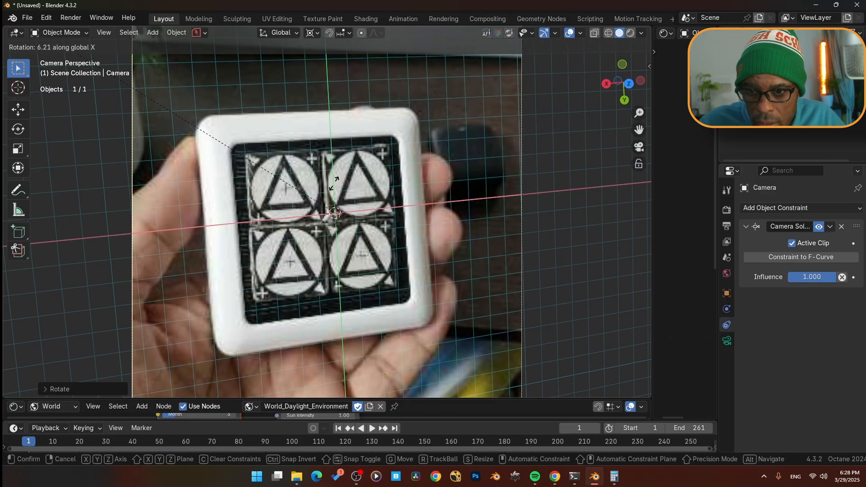
{"action": "left_click", "coordinate": [370, 201]}
{"action": "key", "text": "r"}
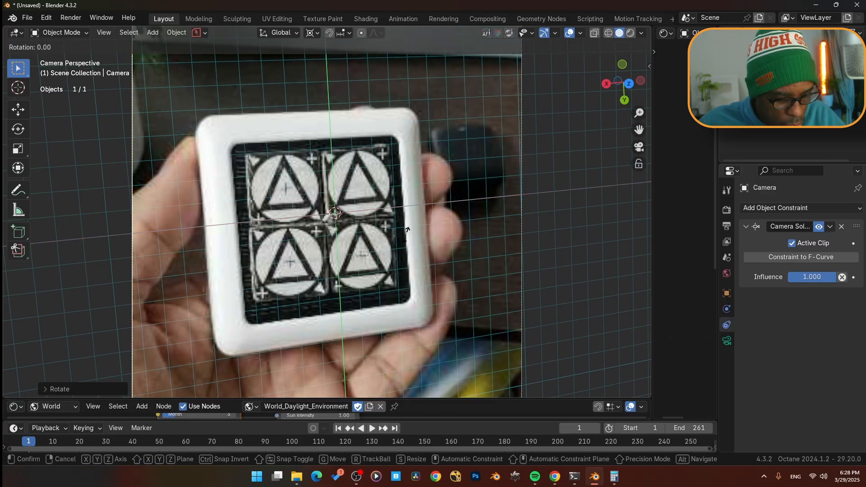
{"action": "key", "text": "y"}
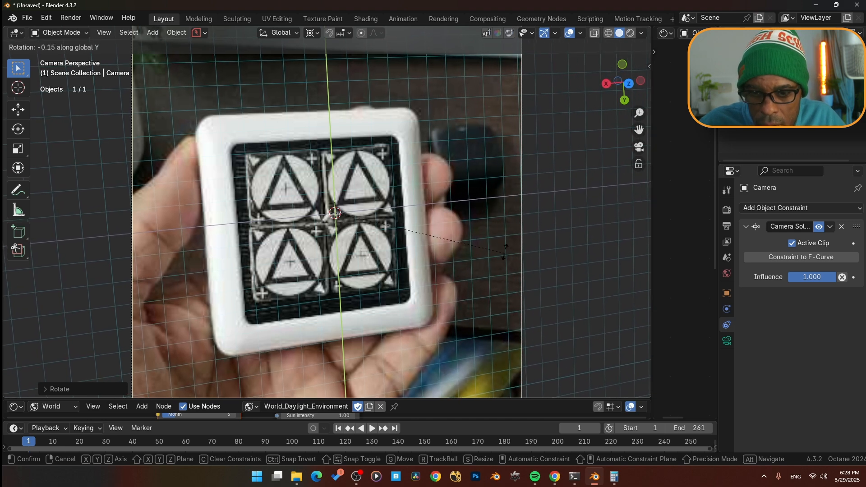
{"action": "left_click", "coordinate": [508, 161]}
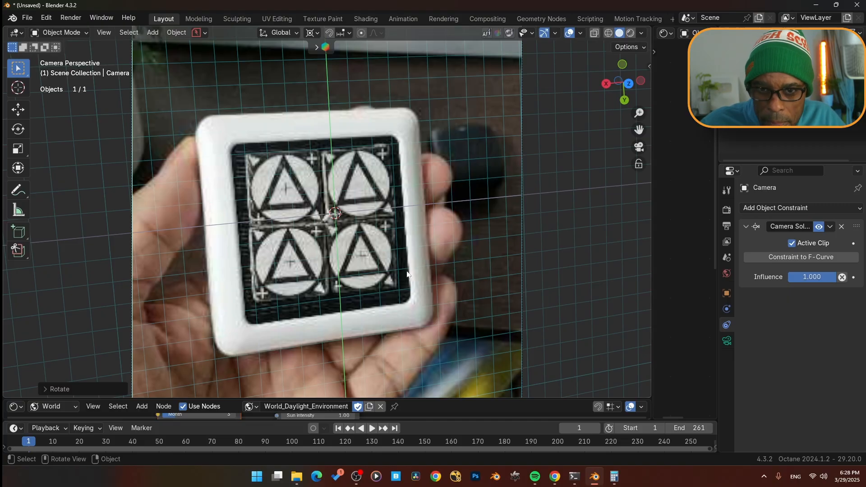
- Play the animation and review the camera's lens properties, then return to the first frame
{"action": "key", "text": "space"}
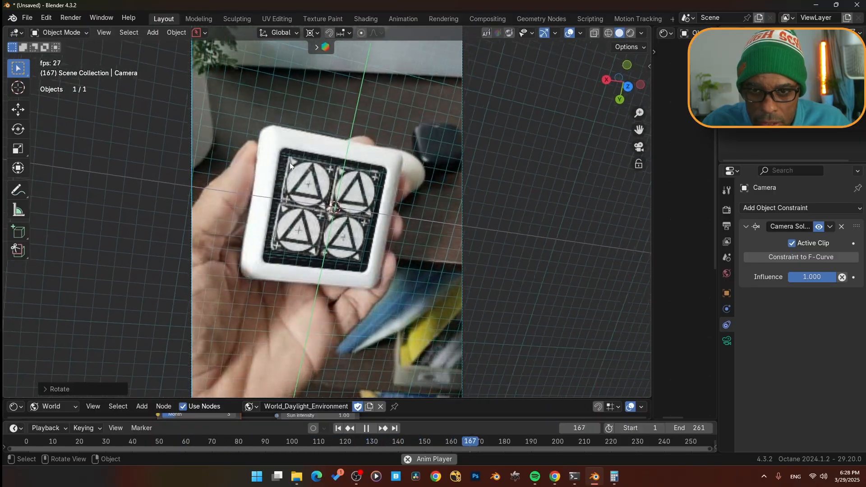
{"action": "key", "text": "space"}
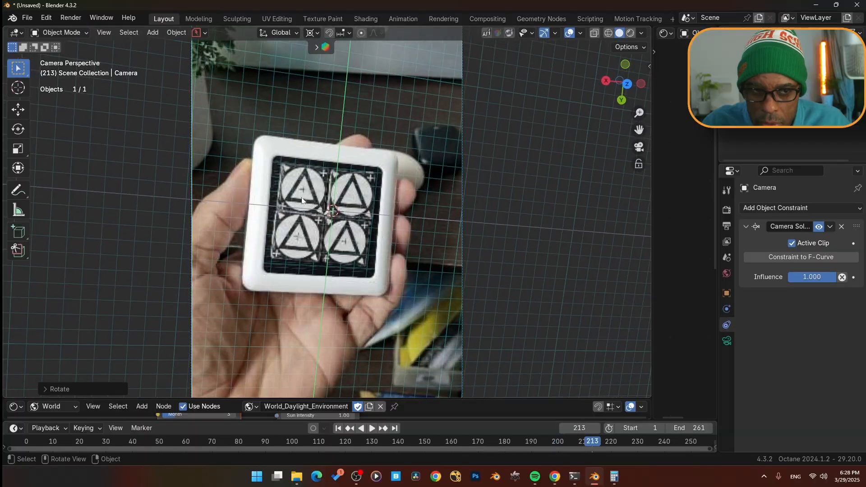
{"action": "left_click", "coordinate": [726, 340]}
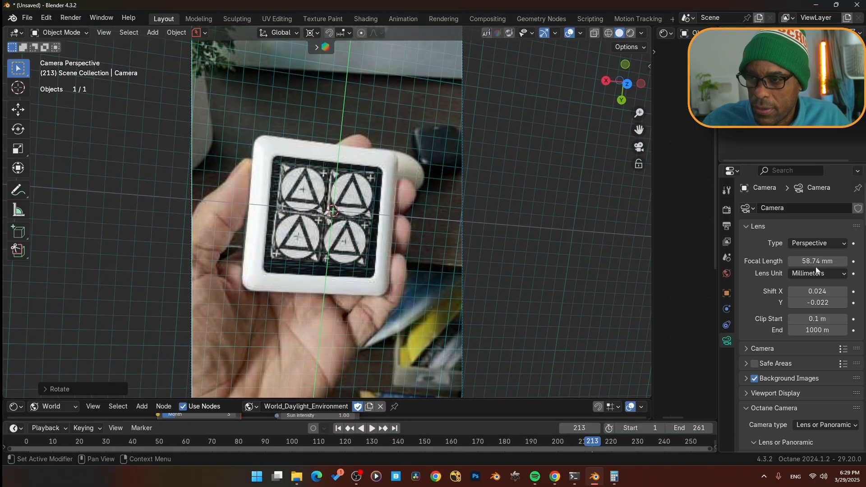
{"action": "key", "text": "space"}
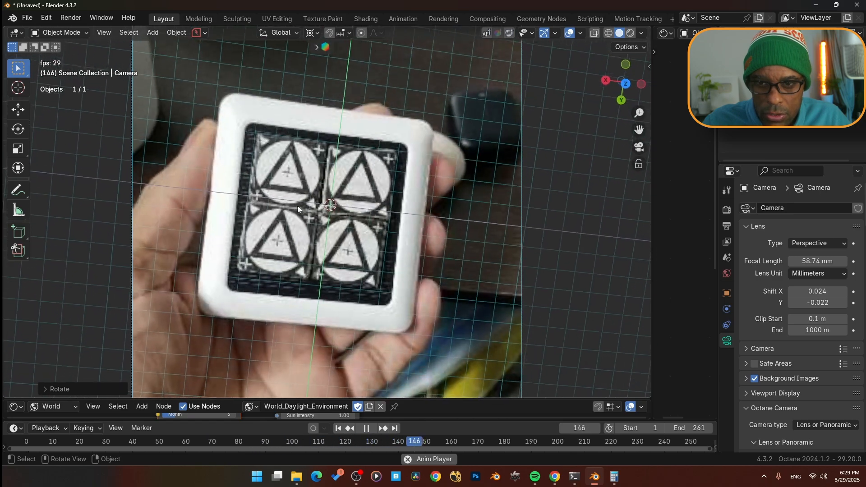
{"action": "key", "text": "space"}
{"action": "key", "text": "shift+Left"}
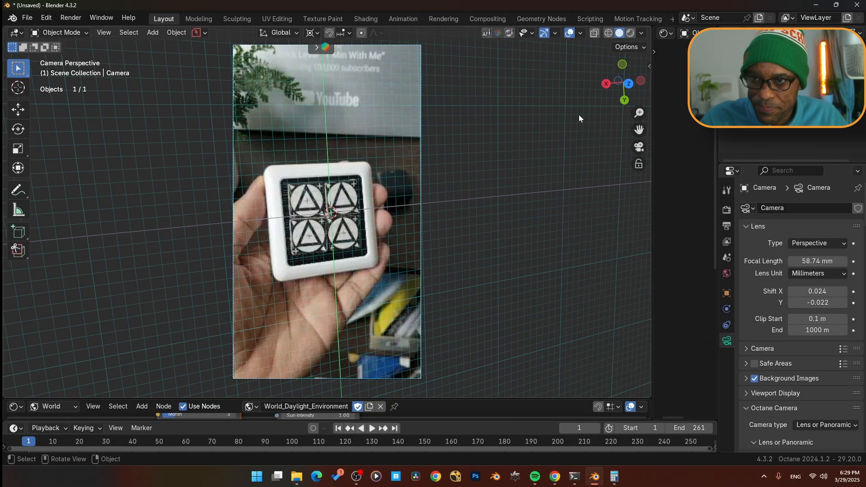
- In the Motion Tracking workspace, select the board's corner markers and convert them to a mesh with 3D Markers to Mesh
{"action": "left_click", "coordinate": [644, 18]}
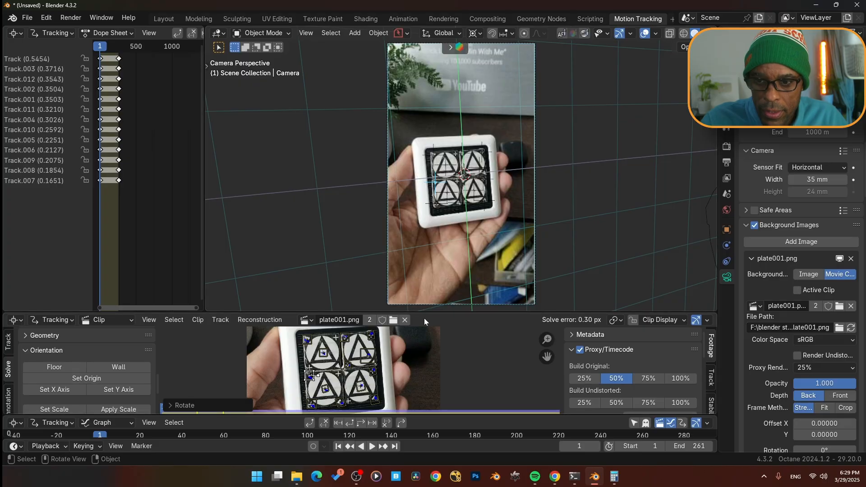
{"action": "left_click_drag", "start_coordinate": [433, 311], "coordinate": [451, 163]}
{"action": "scroll", "coordinate": [364, 306], "scroll_direction": "up", "scroll_amount": 2}
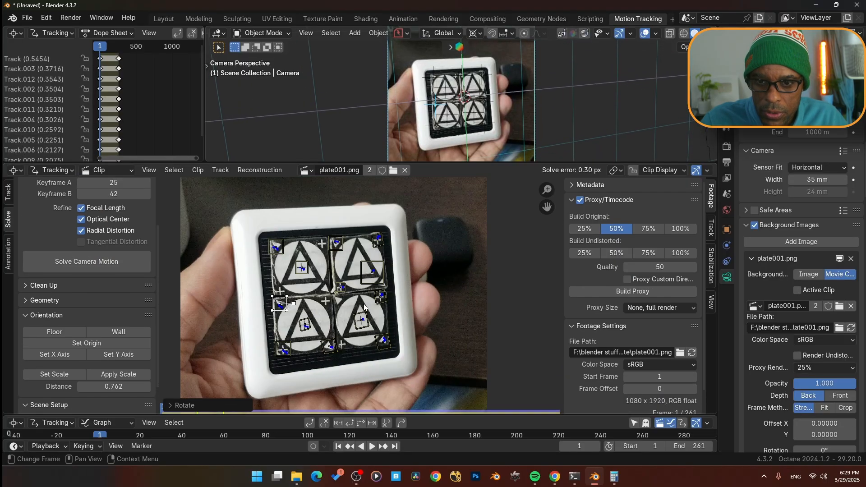
{"action": "left_click", "coordinate": [278, 264]}
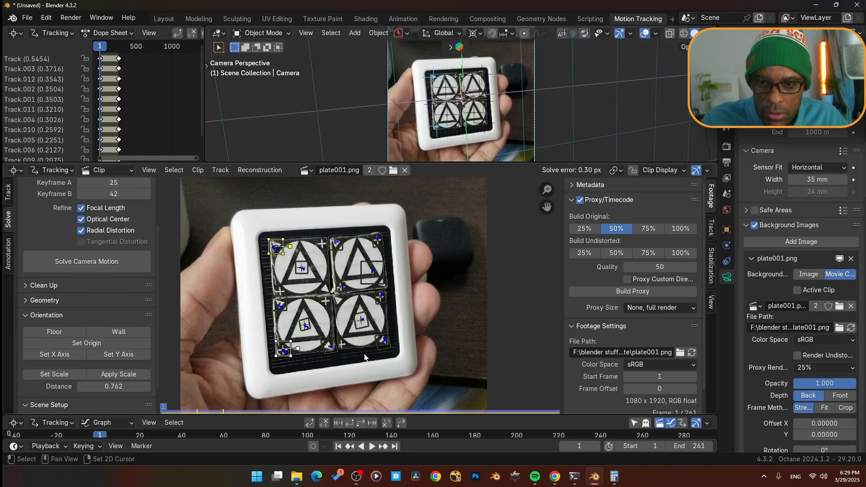
{"action": "left_click", "coordinate": [384, 340], "text": "shift"}
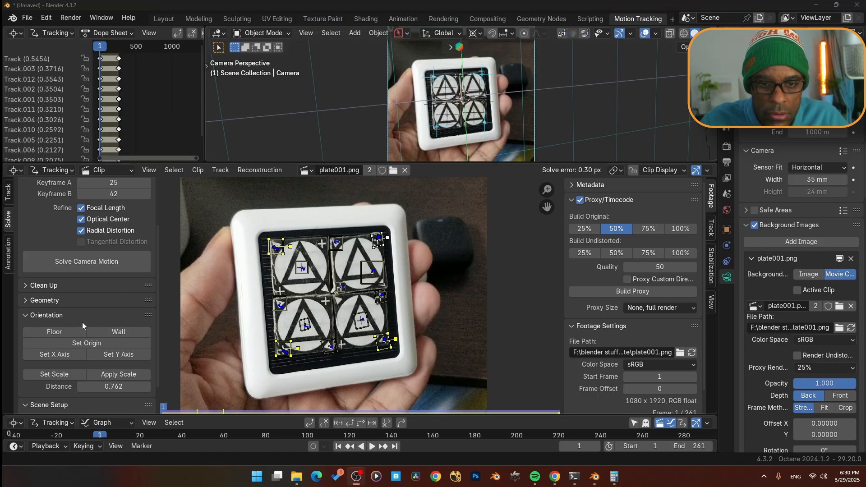
{"action": "left_click", "coordinate": [36, 300]}
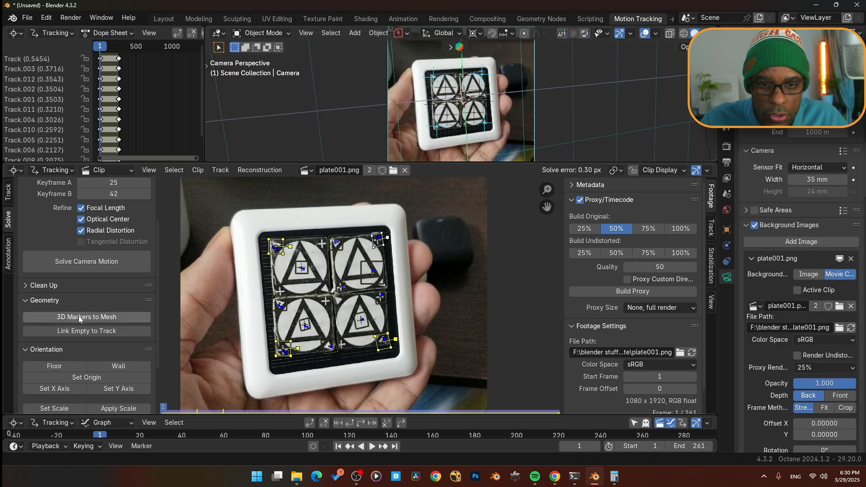
{"action": "left_click", "coordinate": [107, 318]}
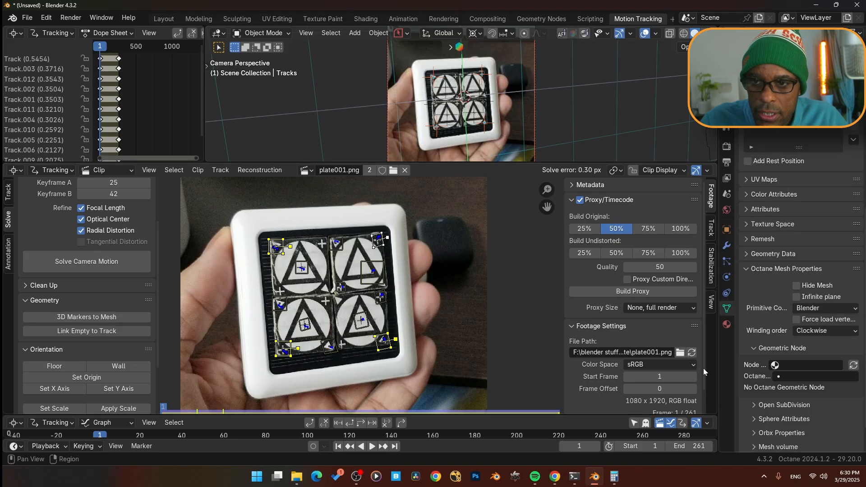
- In the Layout workspace, select the Tracks mesh, enter vertex edit mode and fill its four vertices with a face
{"action": "left_click", "coordinate": [163, 18]}
{"action": "left_click", "coordinate": [764, 80]}
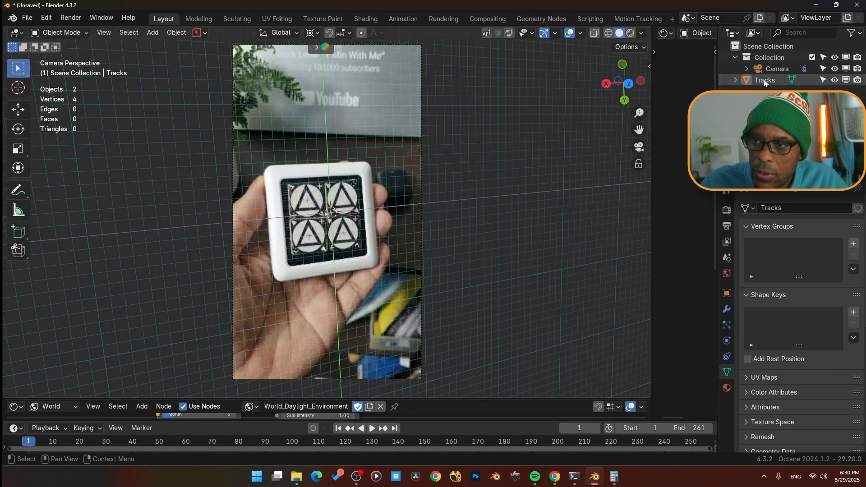
{"action": "key", "text": "Tab"}
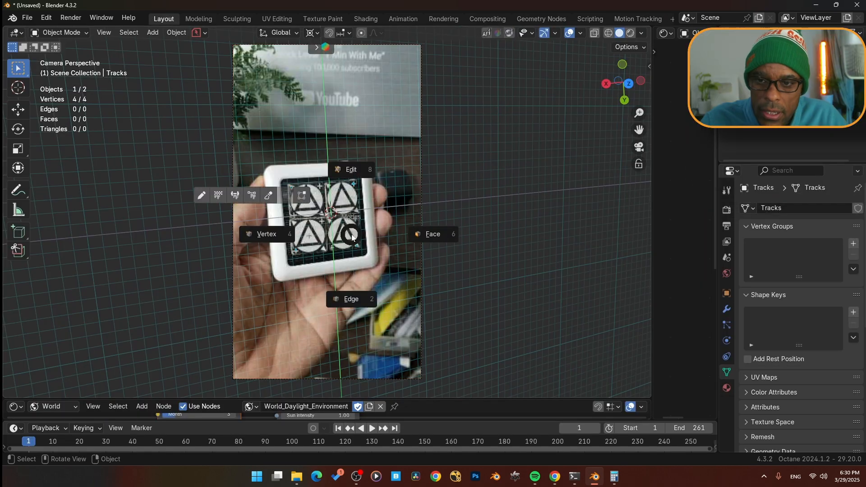
{"action": "left_click", "coordinate": [279, 234]}
{"action": "scroll", "coordinate": [327, 234], "scroll_direction": "up", "scroll_amount": 3}
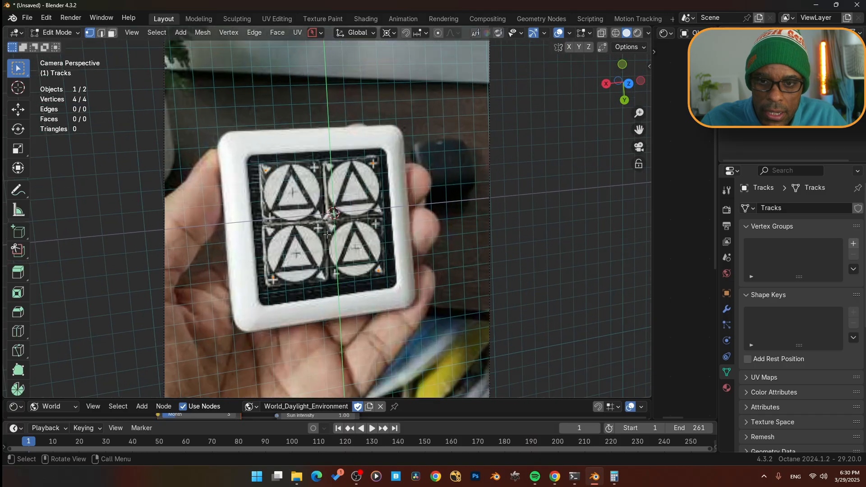
{"action": "right_click", "coordinate": [327, 234]}
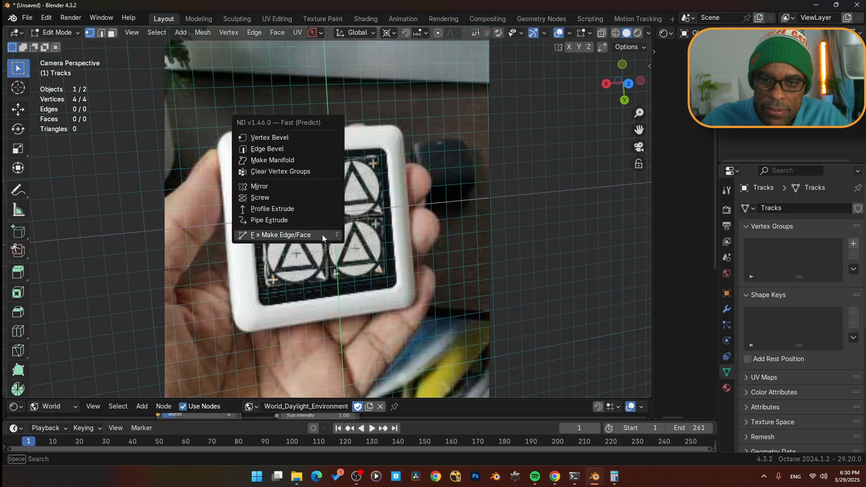
{"action": "left_click", "coordinate": [322, 234]}
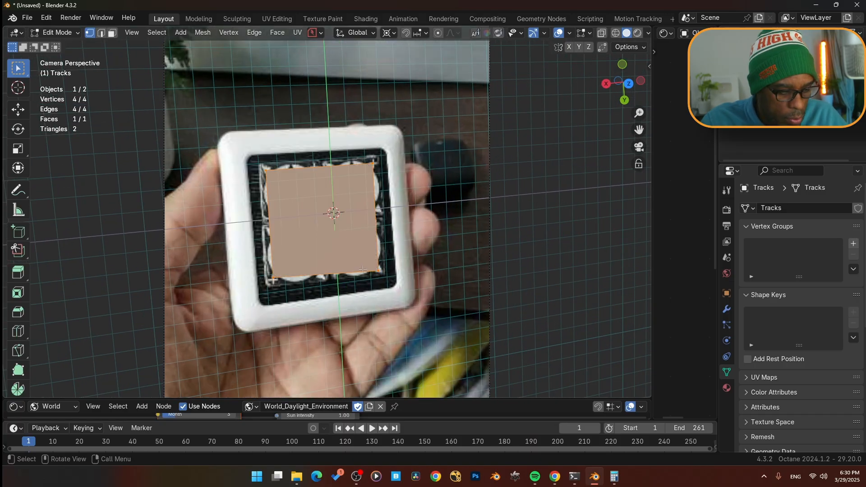
- Return to Object Mode, play the animation to review the face following the board, then rewind to the first frame
{"action": "key", "text": "ctrl+Tab"}
{"action": "left_click", "coordinate": [280, 266]}
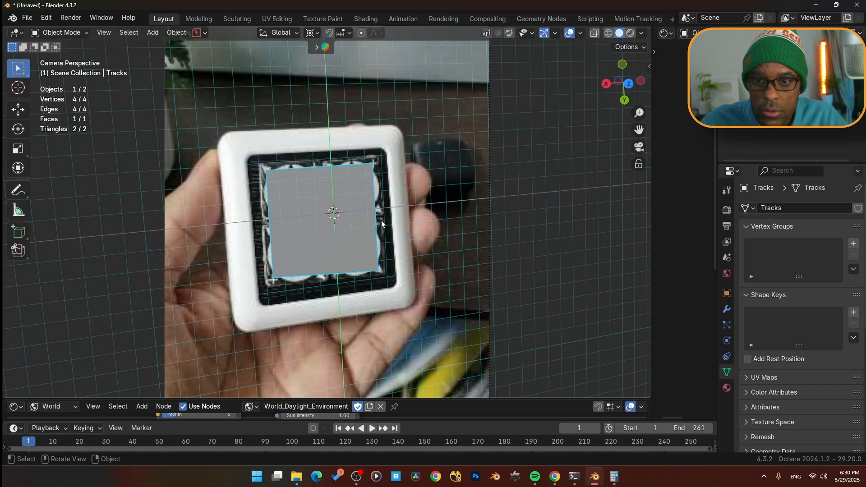
{"action": "key", "text": "space"}
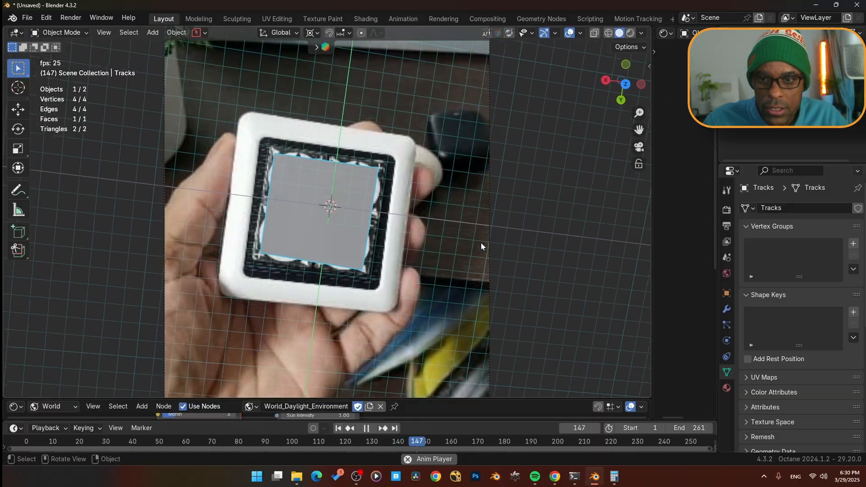
{"action": "key", "text": "space"}
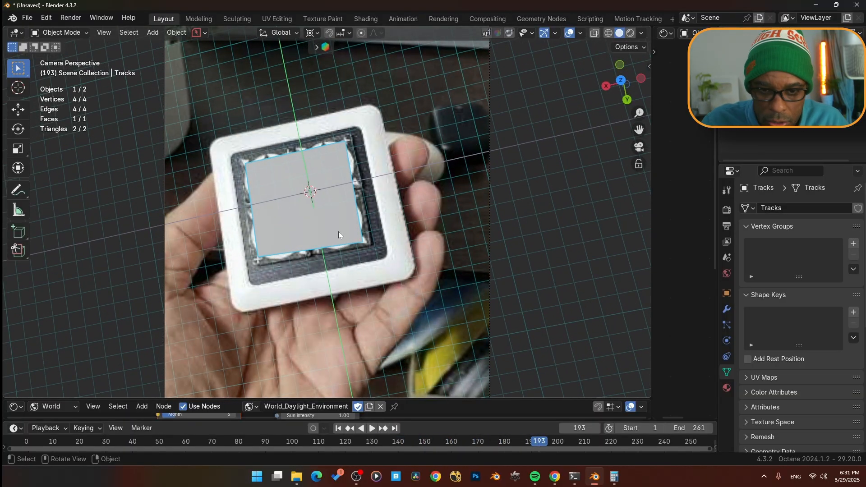
{"action": "key", "text": "shift+Left"}
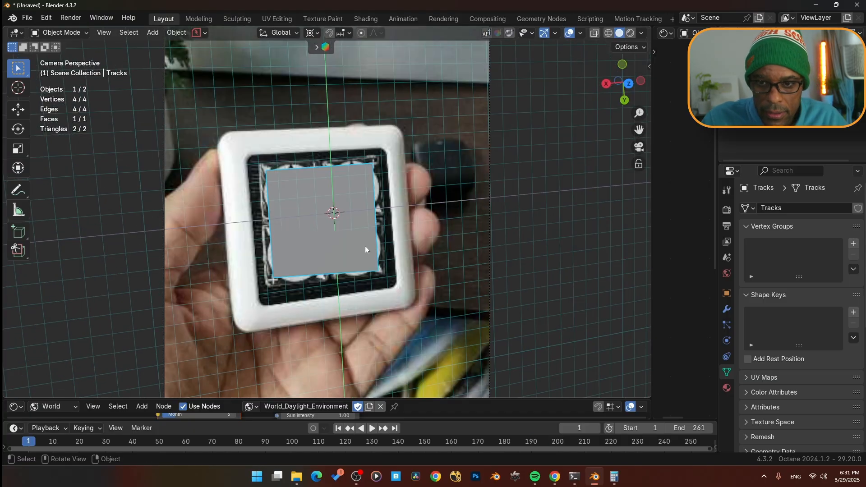
- Scale the Tracks face up by about 1.28 so it covers the board's inner square
{"action": "key", "text": "s"}
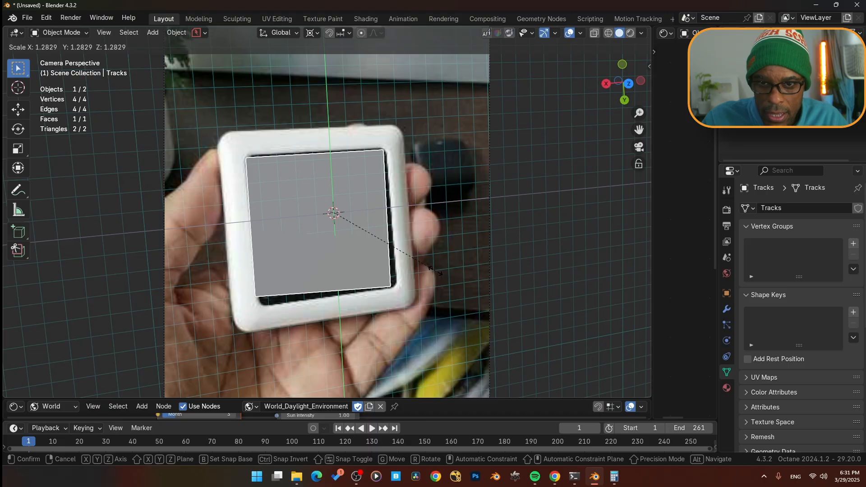
{"action": "left_click", "coordinate": [430, 271]}
{"action": "scroll", "coordinate": [419, 245], "scroll_direction": "up", "scroll_amount": 1}
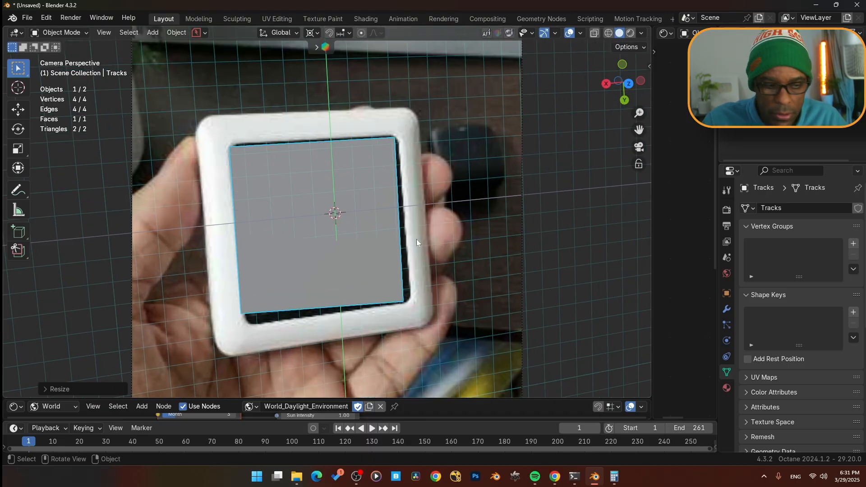
- In Edit Mode, move the face's top-right vertex onto the board's inner top-right corner, keeping it off the Z axis
{"action": "key", "text": "Tab"}
{"action": "left_click", "coordinate": [256, 223]}
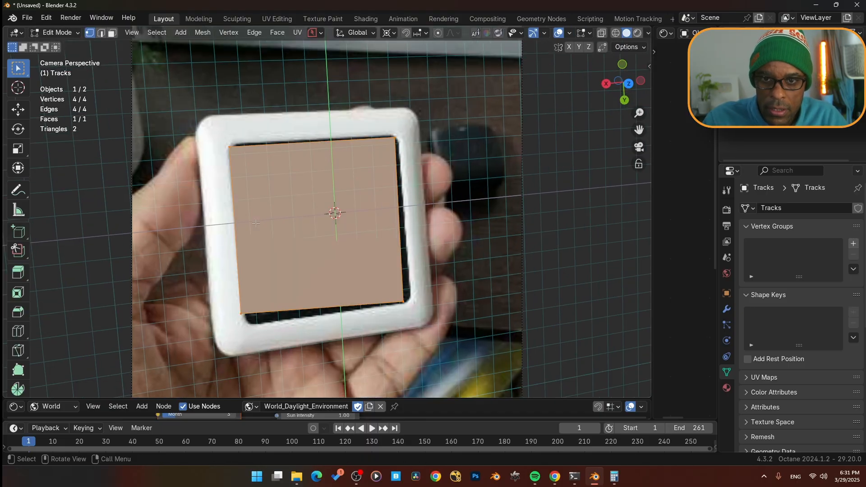
{"action": "left_click_drag", "start_coordinate": [382, 128], "coordinate": [405, 150]}
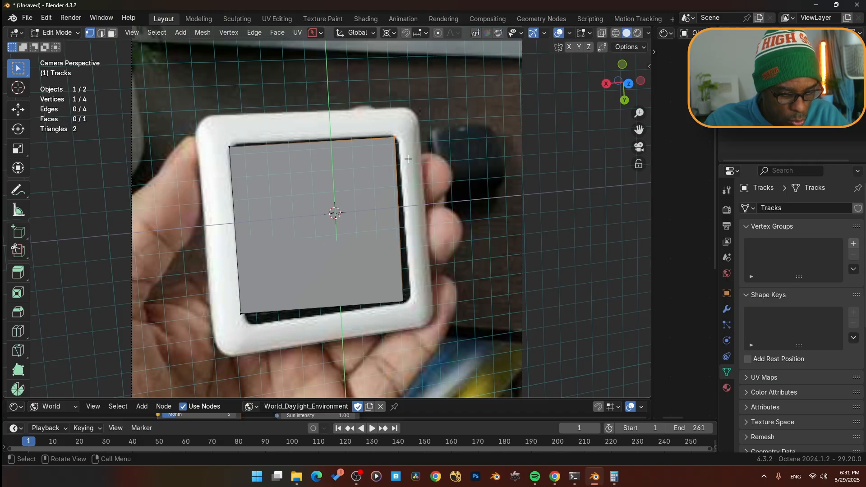
{"action": "key", "text": "g"}
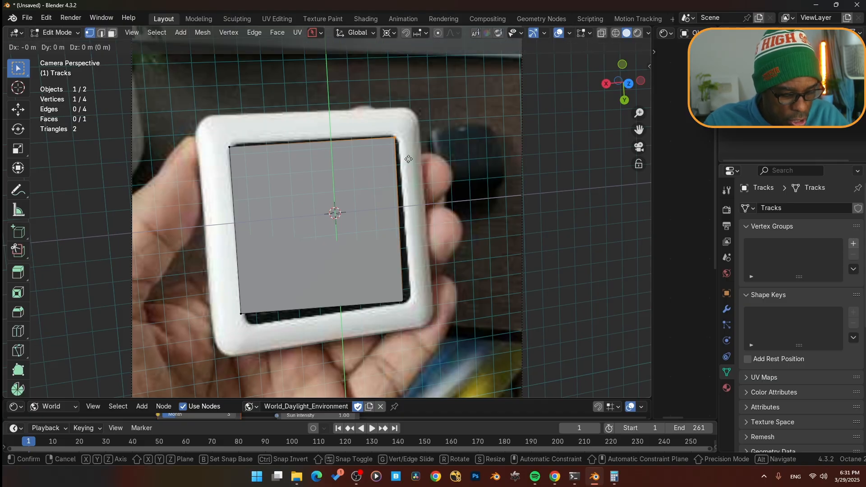
{"action": "key", "text": "shift+z"}
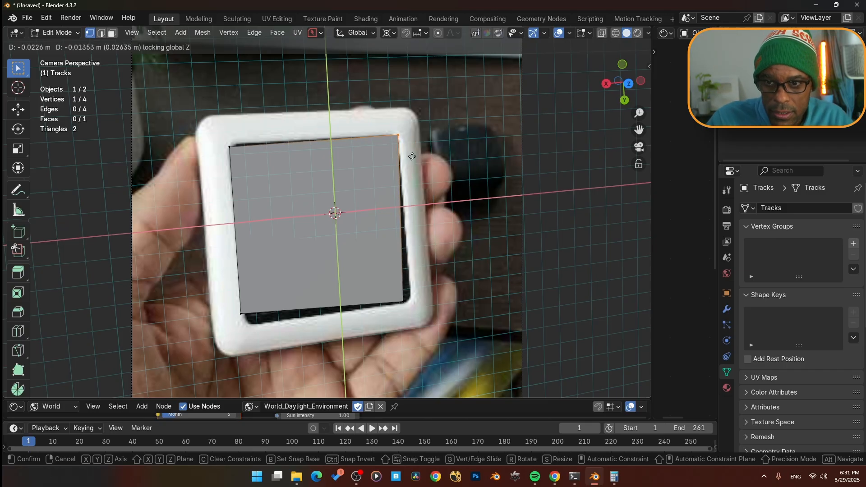
{"action": "left_click", "coordinate": [395, 157]}
- Move the face's top-left and bottom corner vertices onto the matching inner corners of the board
{"action": "left_click_drag", "start_coordinate": [212, 120], "coordinate": [273, 178]}
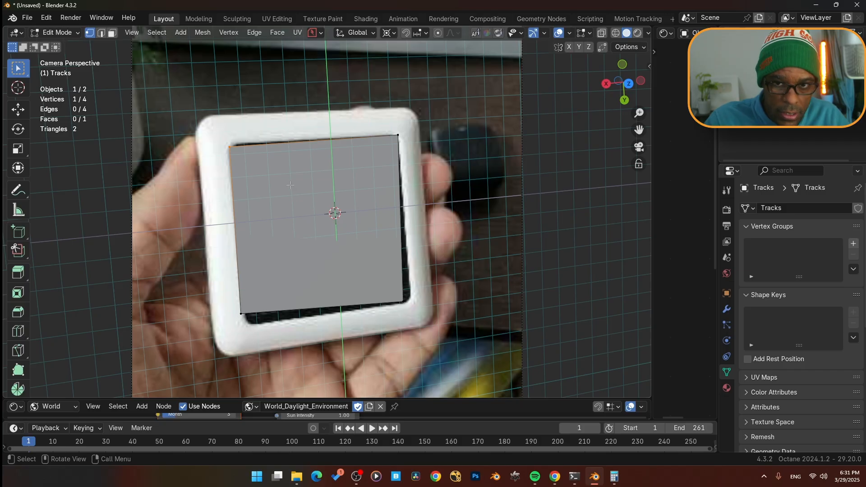
{"action": "key", "text": "g"}
{"action": "left_click", "coordinate": [289, 183]}
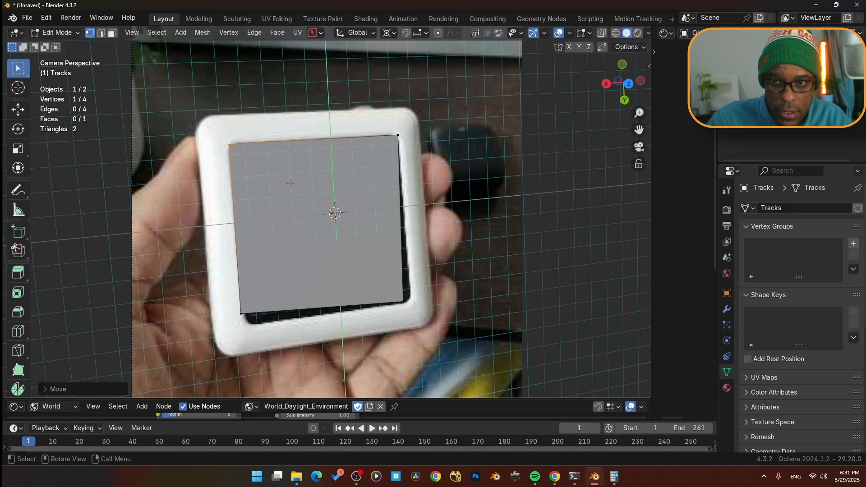
{"action": "left_click_drag", "start_coordinate": [227, 293], "coordinate": [396, 282]}
{"action": "key", "text": "g"}
{"action": "left_click", "coordinate": [390, 338]}
{"action": "key", "text": "g"}
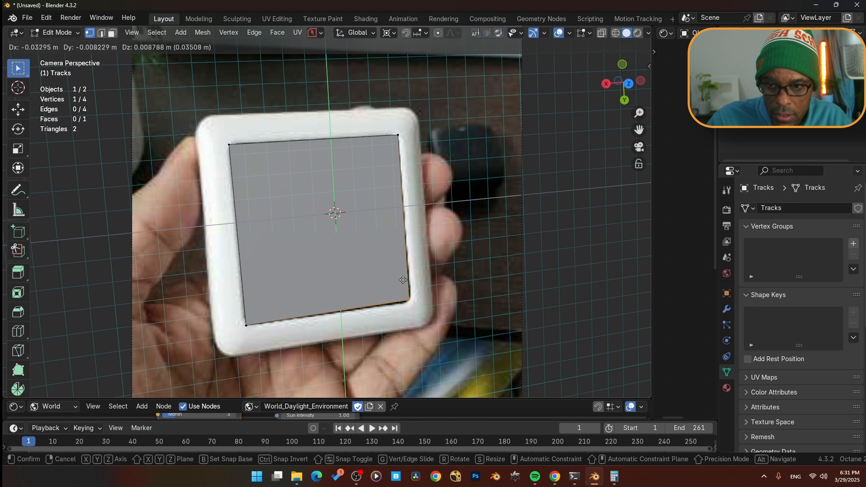
{"action": "left_click", "coordinate": [405, 284]}
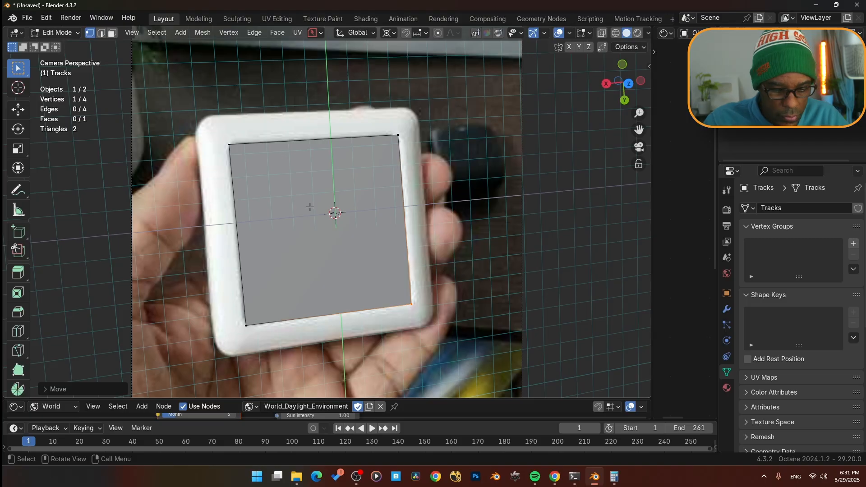
- Play to frame 58 and realign the face's bottom-right and top-right vertices with the board's inner corners
{"action": "key", "text": "space"}
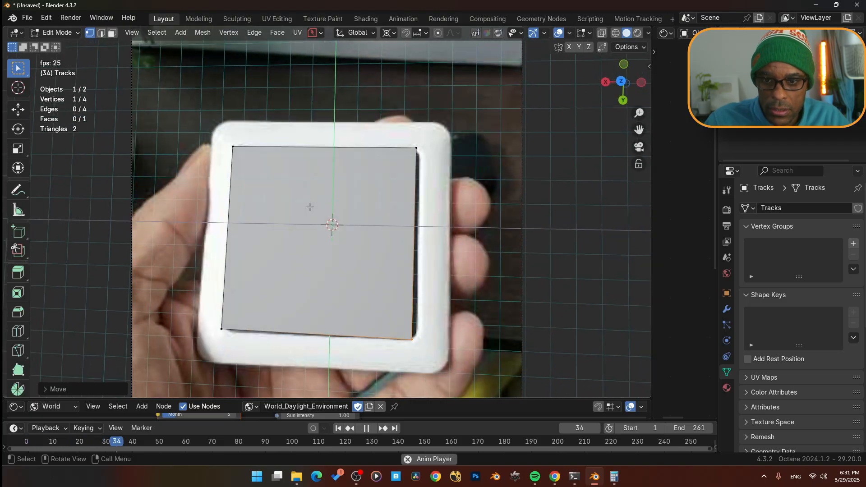
{"action": "key", "text": "space"}
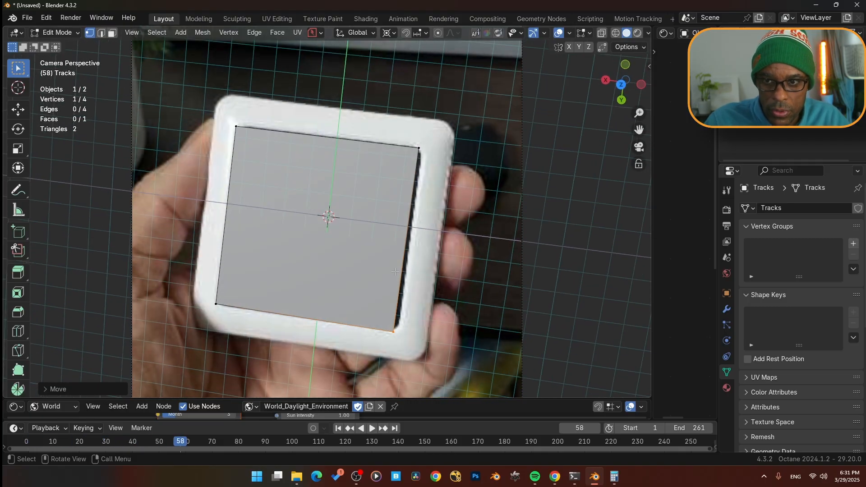
{"action": "left_click_drag", "start_coordinate": [402, 343], "coordinate": [386, 319]}
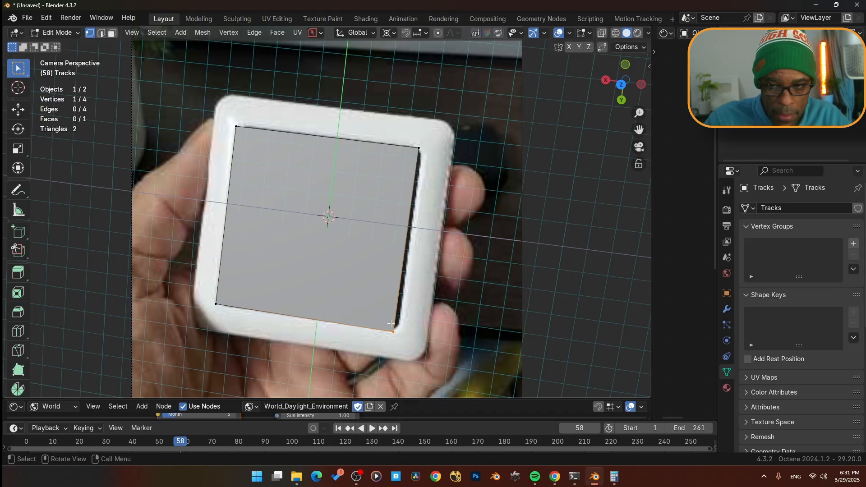
{"action": "key", "text": "g"}
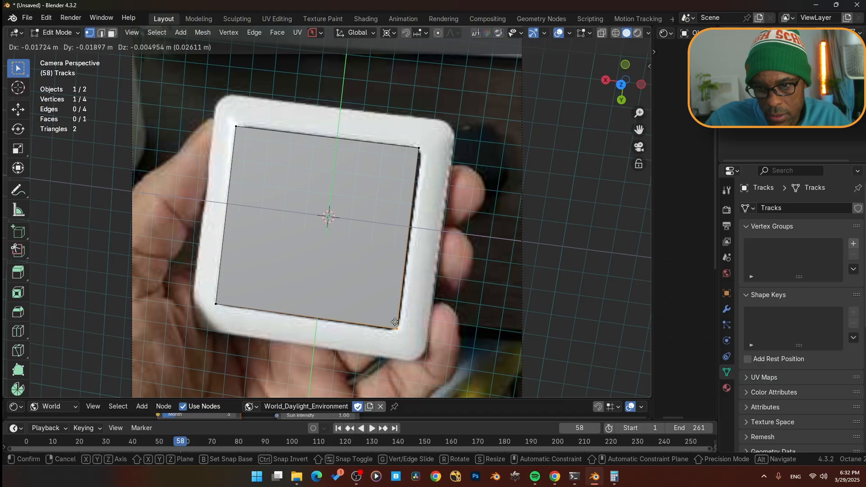
{"action": "left_click", "coordinate": [393, 321]}
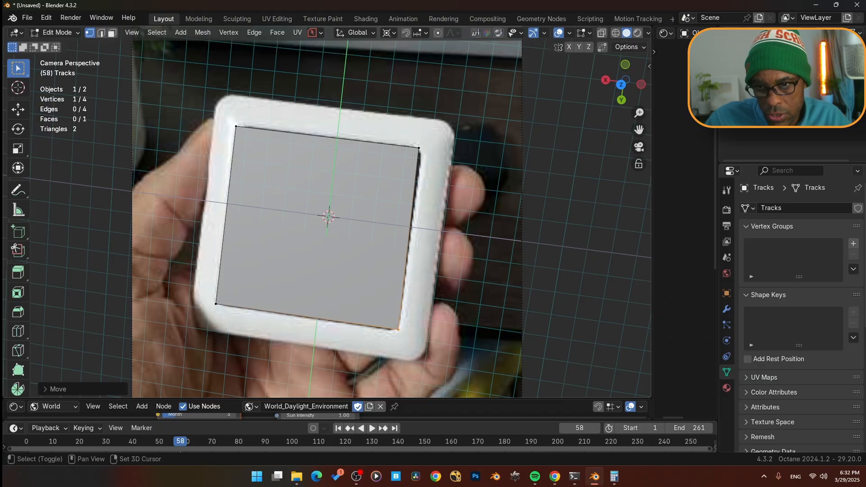
{"action": "left_click", "coordinate": [433, 173]}
{"action": "key", "text": "g"}
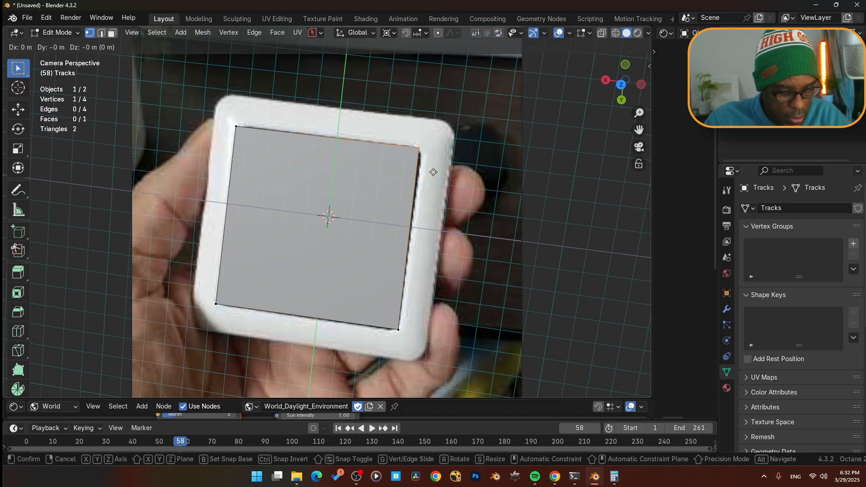
{"action": "left_click", "coordinate": [449, 181]}
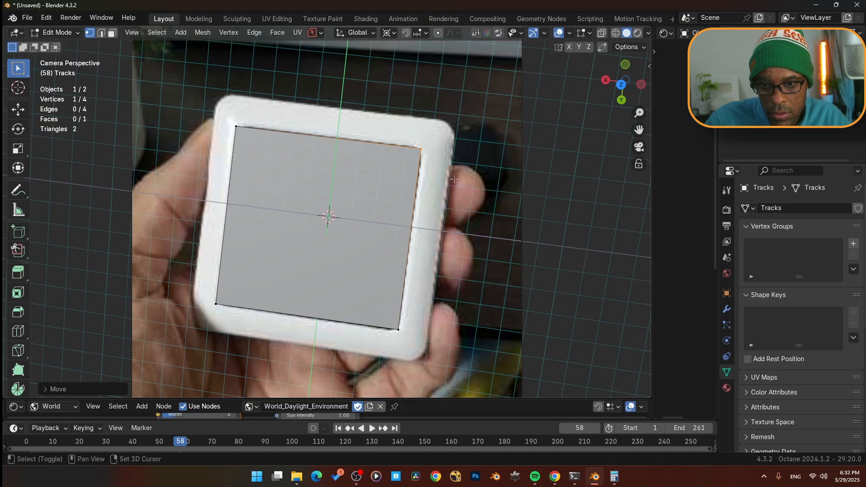
- Play further through the clip to review the face's fit, then return to Object Mode
{"action": "key", "text": "space"}
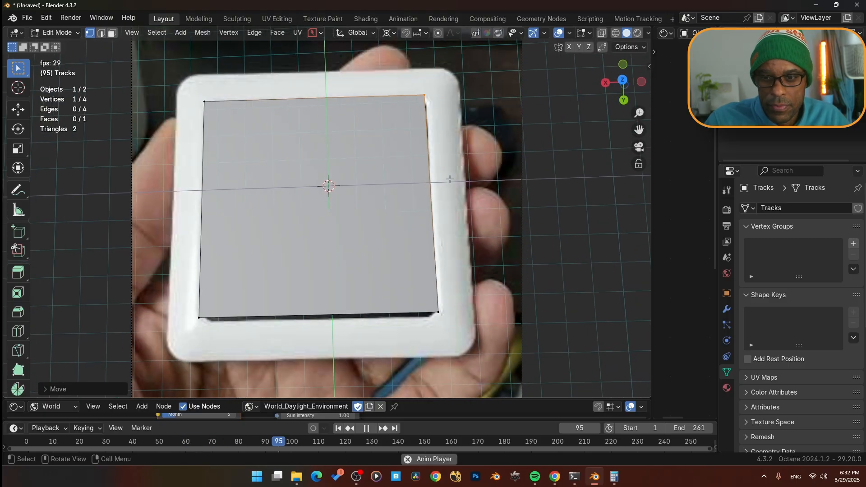
{"action": "key", "text": "space"}
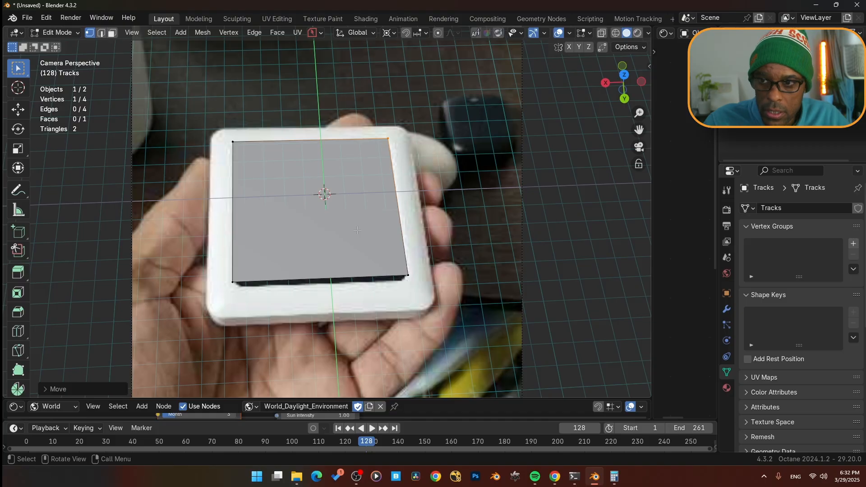
{"action": "key", "text": "Tab"}
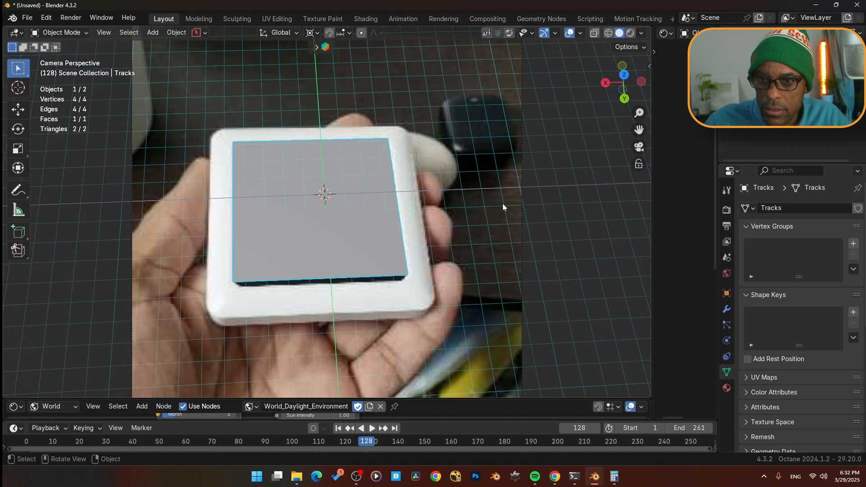
- Select the camera and move it about 0.098 m along the global Z axis
{"action": "scroll", "coordinate": [486, 193], "scroll_direction": "down", "scroll_amount": 3}
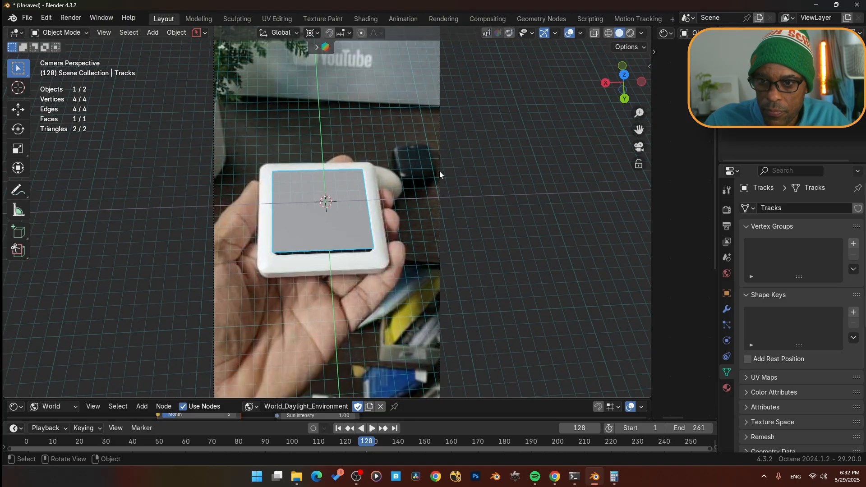
{"action": "left_click", "coordinate": [439, 172]}
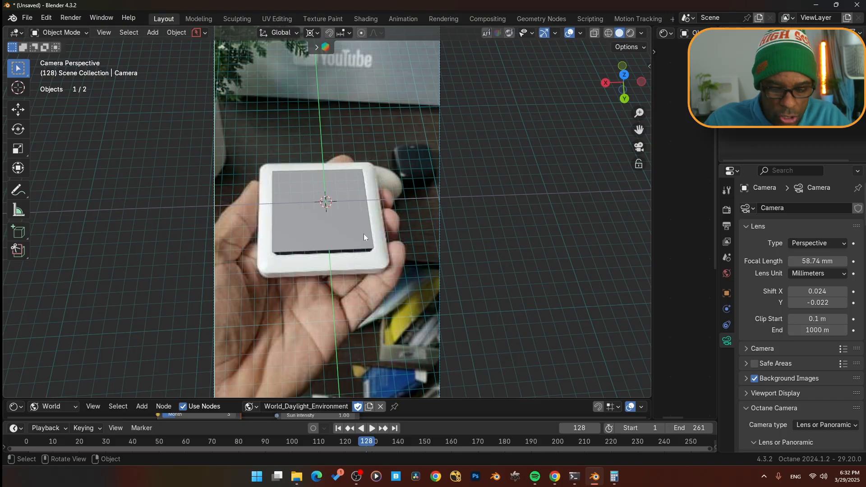
{"action": "key", "text": "g"}
{"action": "key", "text": "z"}
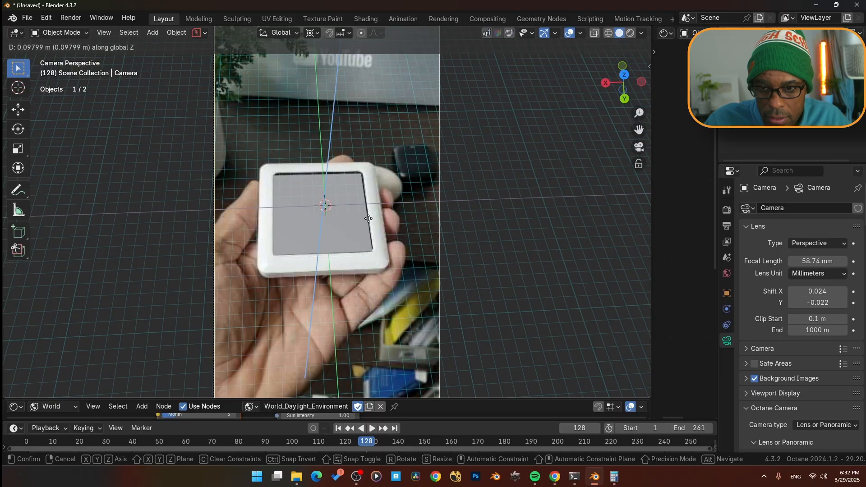
{"action": "left_click", "coordinate": [367, 221]}
- Play the animation to review the camera alignment and return to the first frame
{"action": "key", "text": "space"}
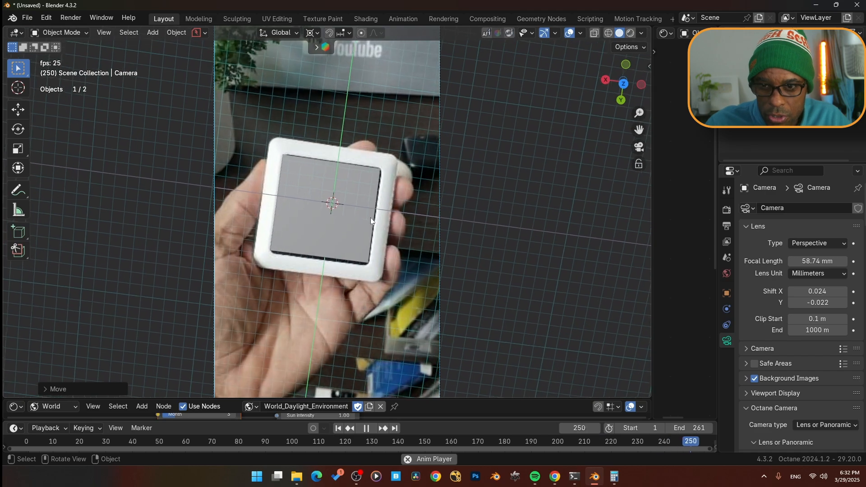
{"action": "key", "text": "space"}
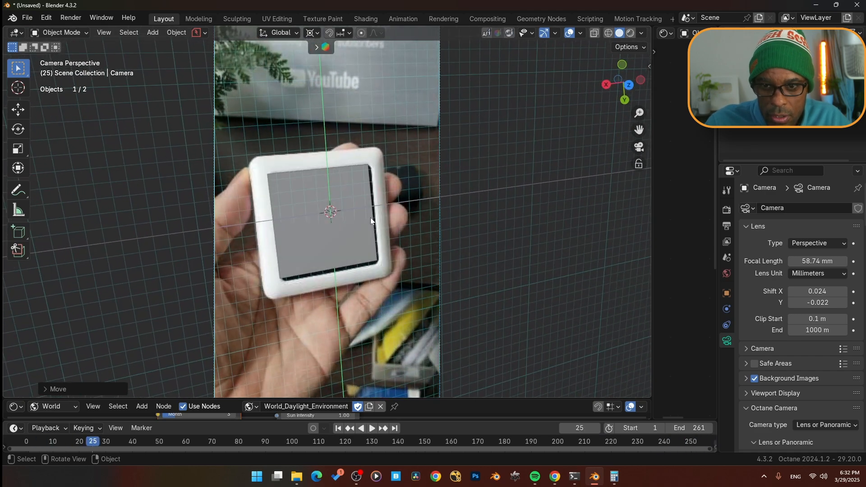
{"action": "key", "text": "shift+Left"}
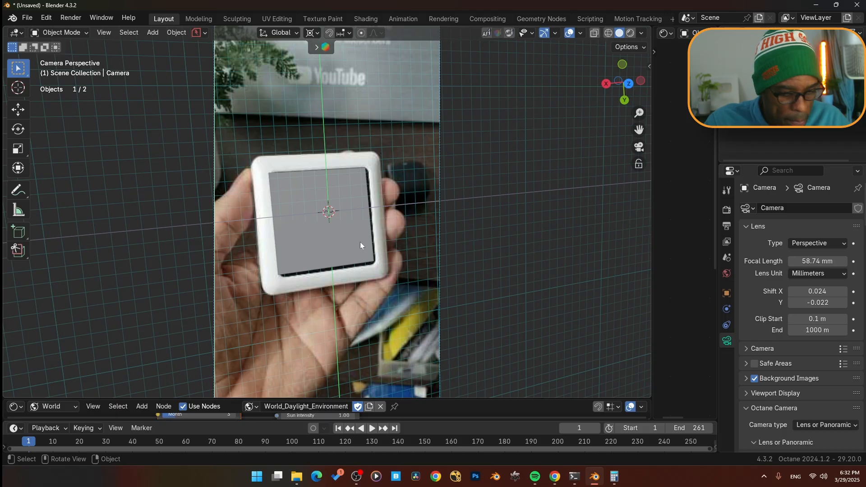
- Select the board face, enter Edit Mode and move its bottom-right vertex onto the board's inner corner at frame 1
{"action": "left_click", "coordinate": [334, 249]}
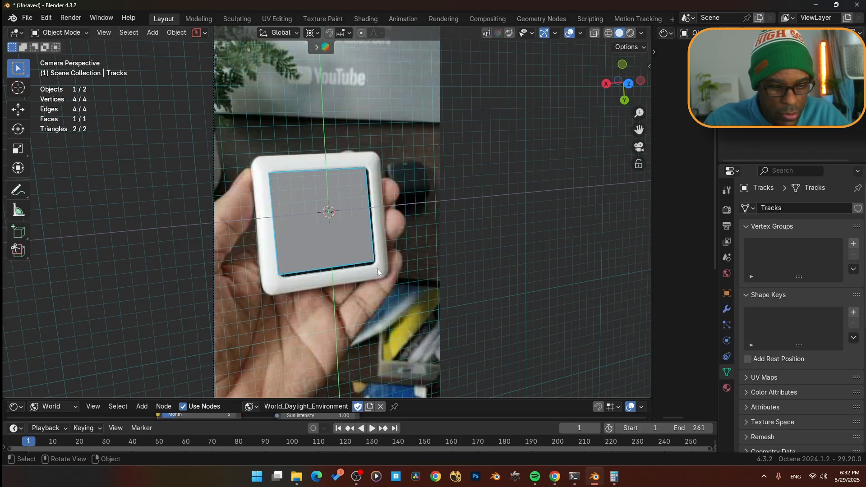
{"action": "key", "text": "ctrl+Tab"}
{"action": "left_click", "coordinate": [372, 203]}
{"action": "scroll", "coordinate": [374, 307], "scroll_direction": "up", "scroll_amount": 2}
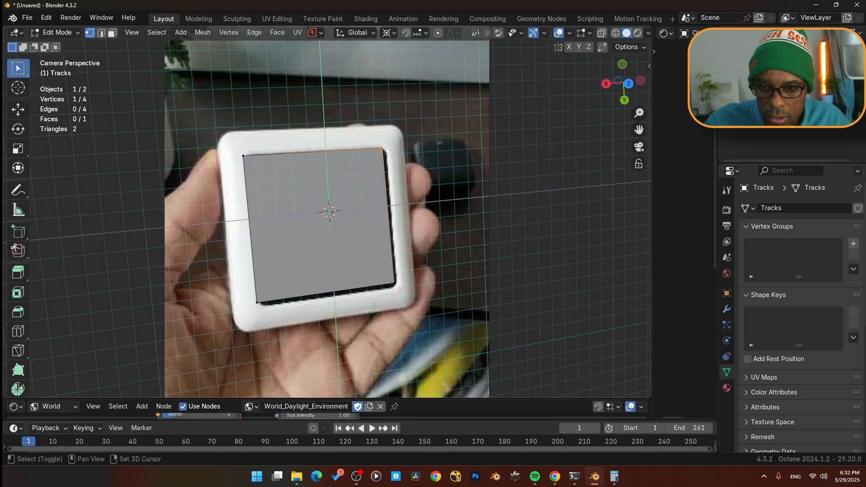
{"action": "middle_click_drag", "start_coordinate": [374, 306], "coordinate": [372, 241], "text": "shift"}
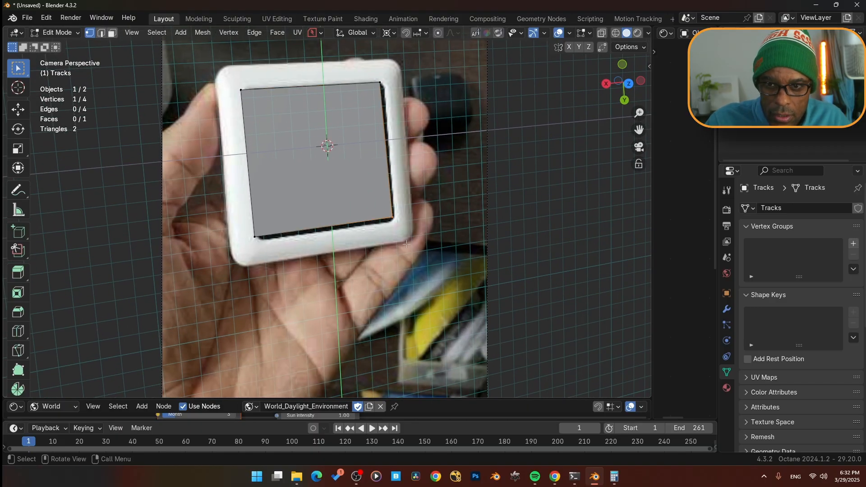
{"action": "key", "text": "g"}
{"action": "key", "text": "shift+z"}
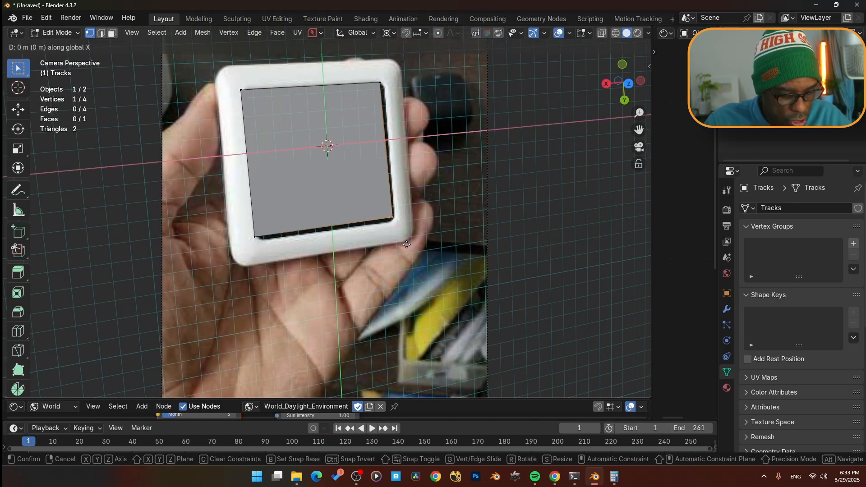
{"action": "key", "text": "g"}
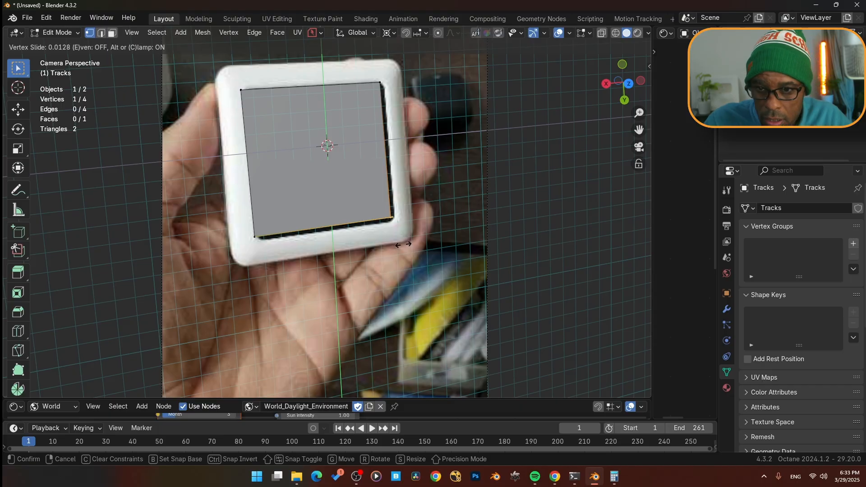
{"action": "left_click", "coordinate": [458, 242]}
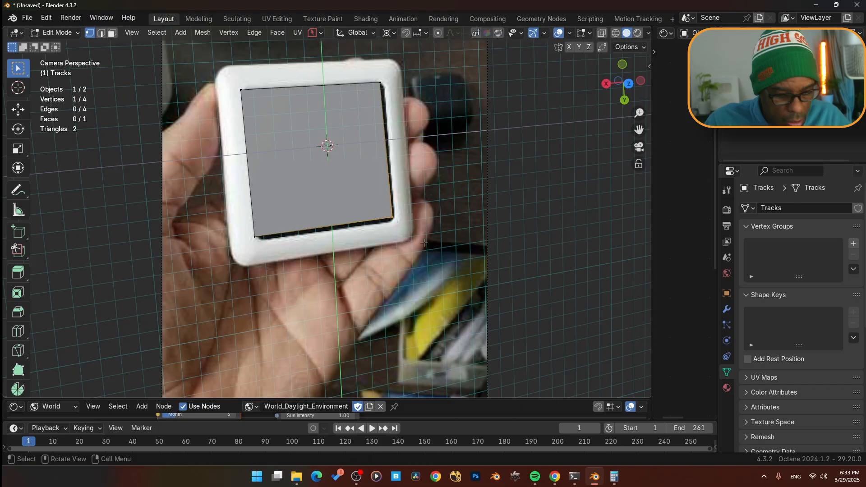
{"action": "key", "text": "g"}
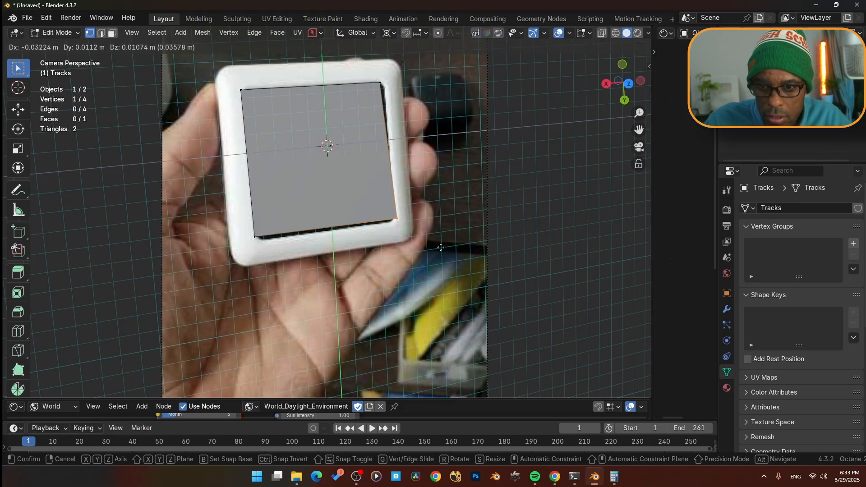
{"action": "left_click", "coordinate": [401, 250]}
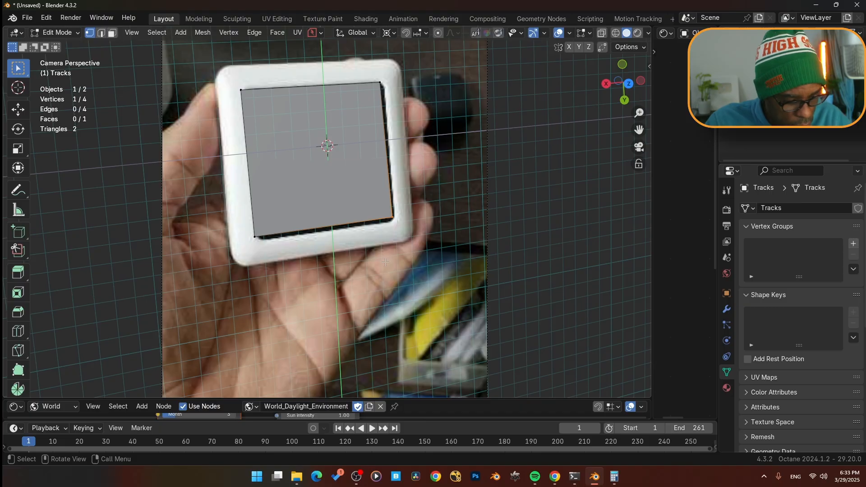
{"action": "key", "text": "g"}
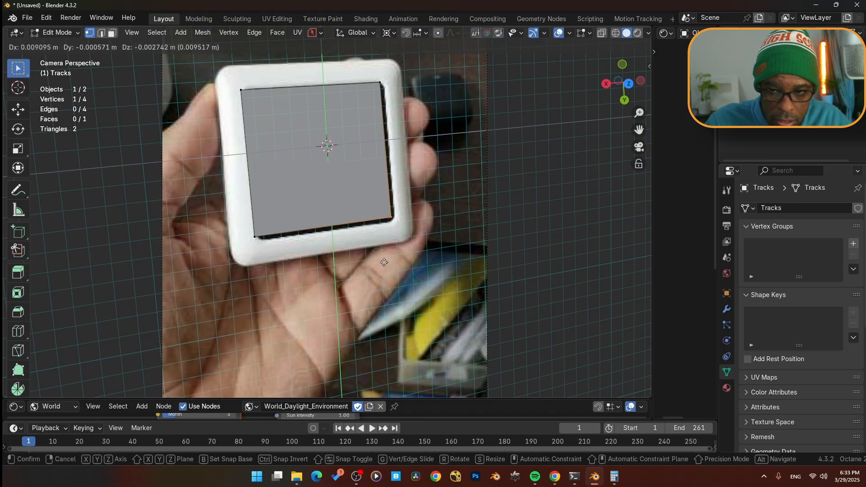
{"action": "key", "text": "x"}
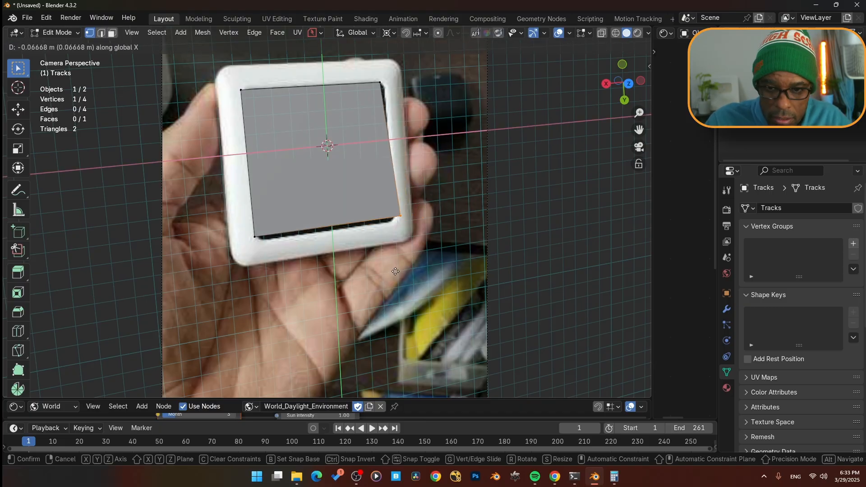
{"action": "key", "text": "shift+z"}
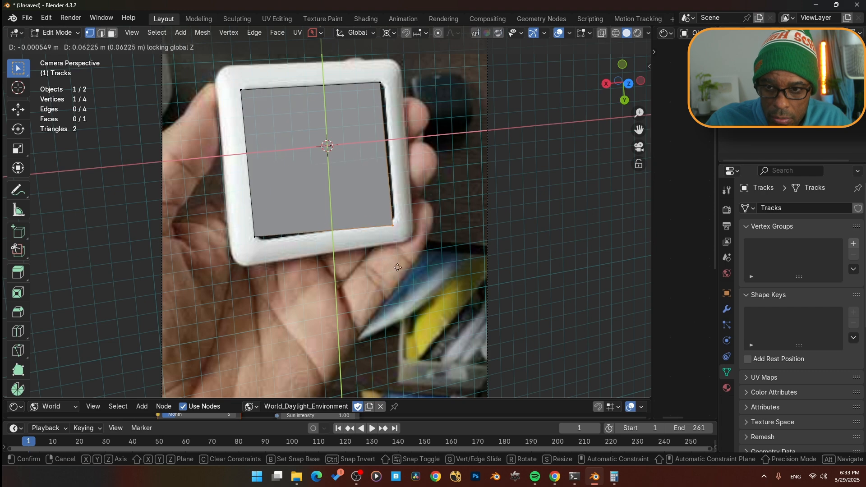
{"action": "left_click", "coordinate": [419, 247]}
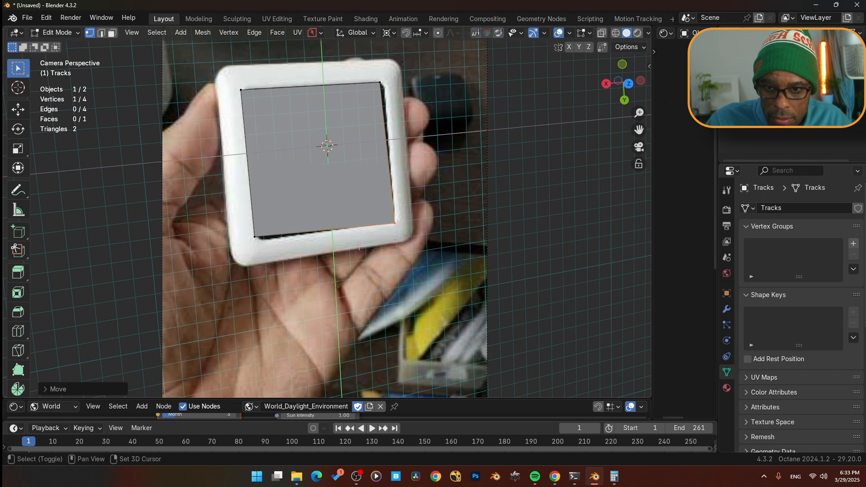
- Move the face's bottom-left and top-right vertices onto the board's matching inner corners
{"action": "left_click", "coordinate": [260, 239]}
{"action": "key", "text": "g"}
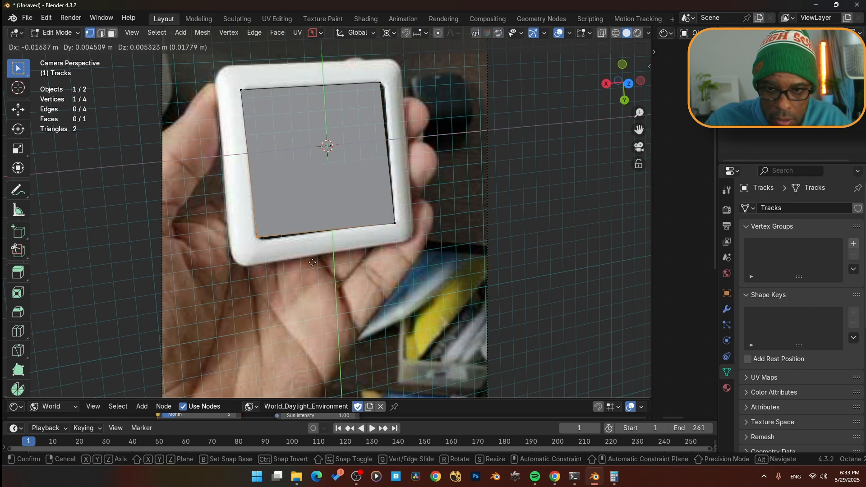
{"action": "left_click", "coordinate": [319, 289]}
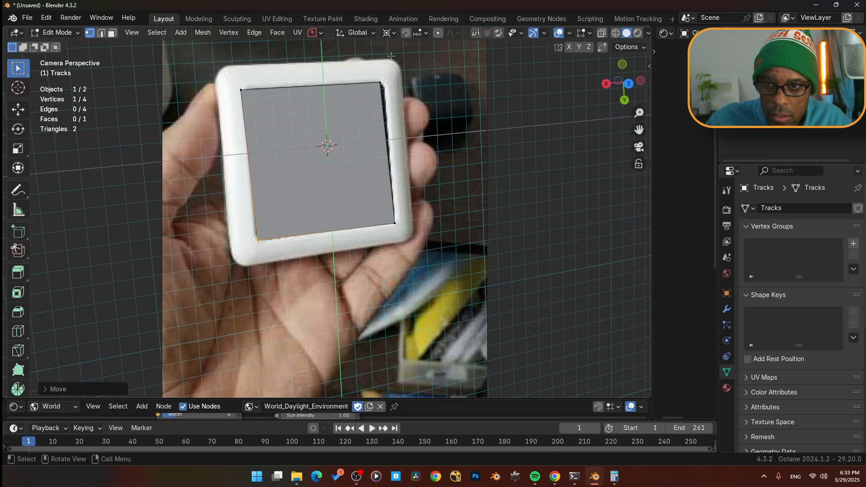
{"action": "left_click", "coordinate": [383, 86]}
{"action": "key", "text": "g"}
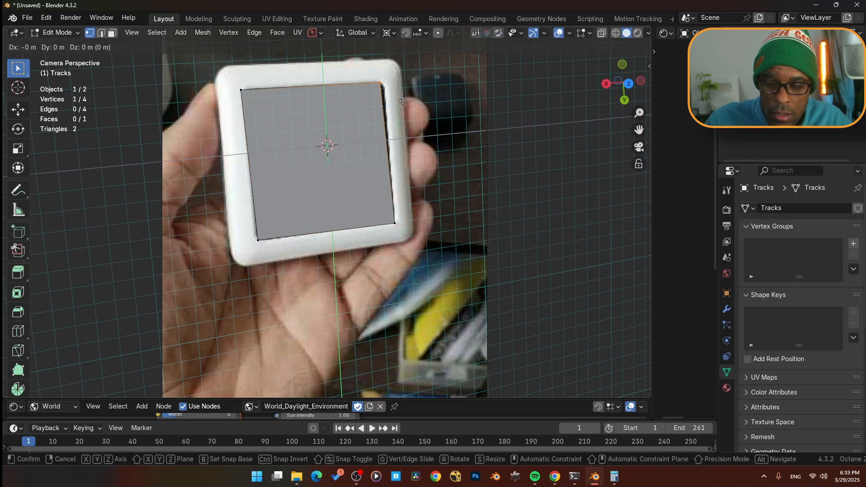
{"action": "left_click", "coordinate": [439, 91]}
- Play to frame 81 and realign the face's top-left vertex with the board's inner corner
{"action": "key", "text": "space"}
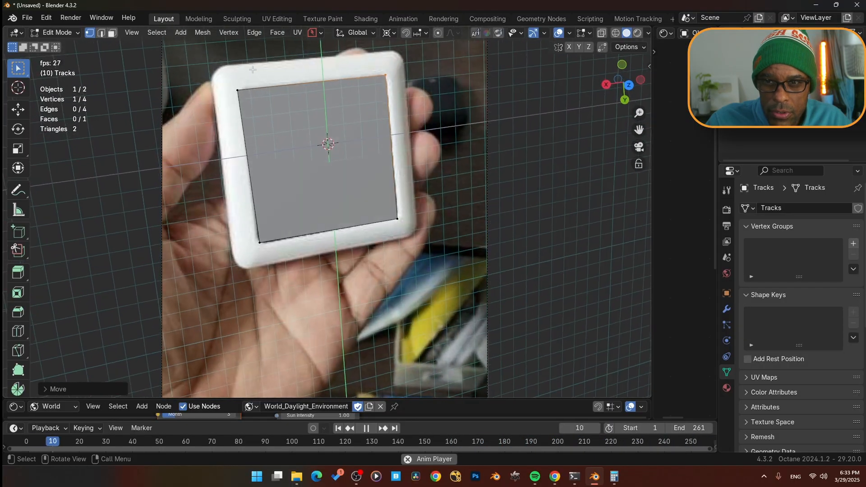
{"action": "key", "text": "space"}
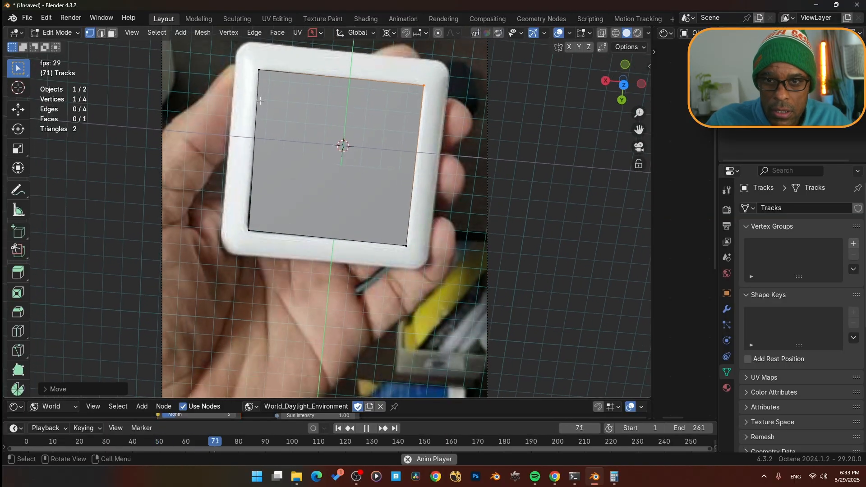
{"action": "left_click", "coordinate": [234, 61]}
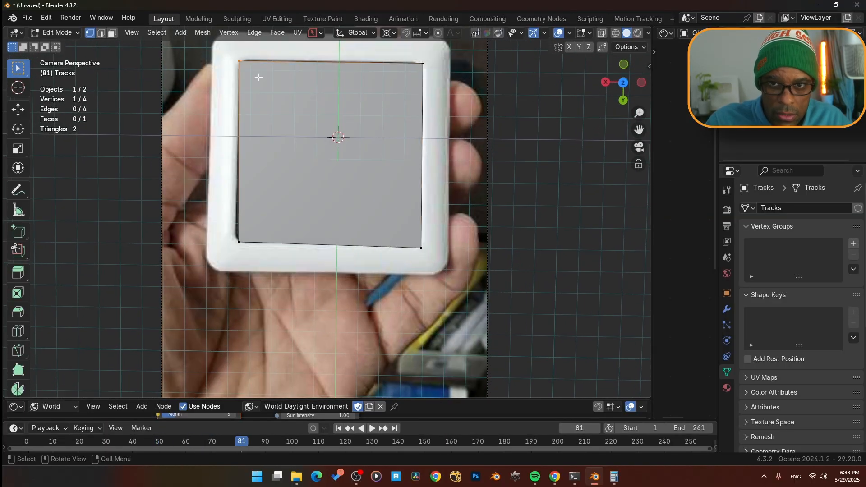
{"action": "key", "text": "g"}
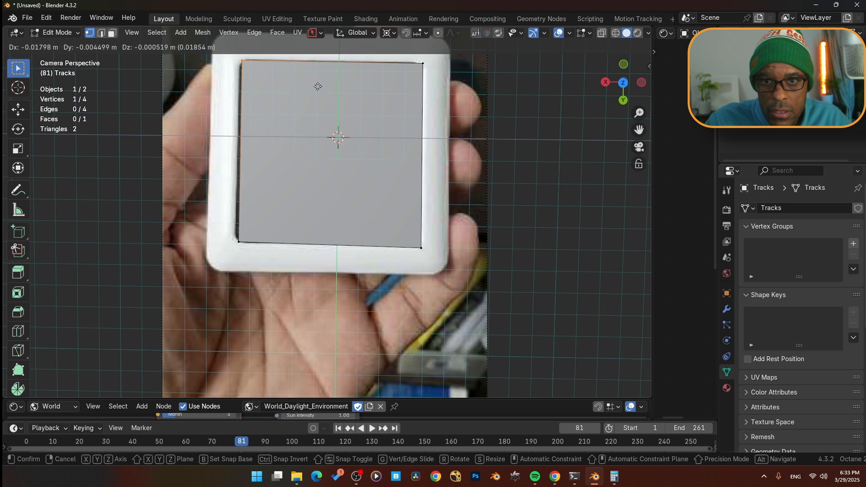
{"action": "left_click", "coordinate": [290, 79]}
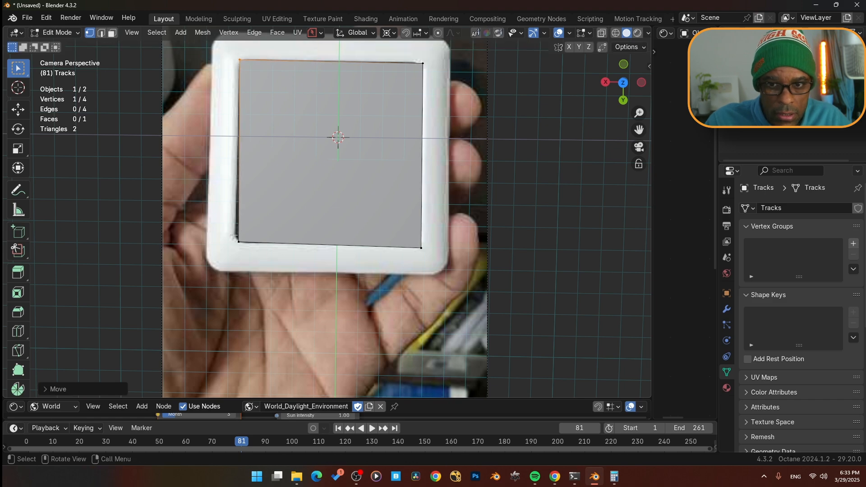
- Add the bottom-left vertex to the selection and move both left vertices onto the board's inner edge at frame 81
{"action": "left_click", "coordinate": [236, 240], "text": "shift"}
{"action": "key", "text": "g"}
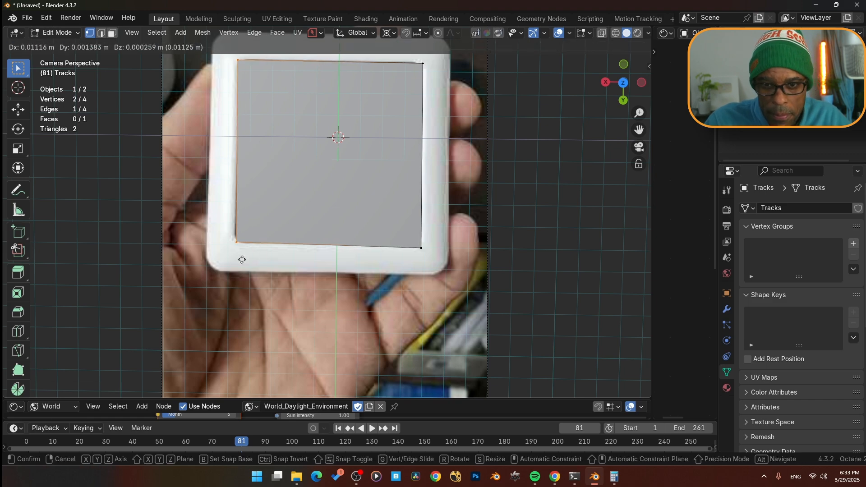
{"action": "left_click", "coordinate": [244, 254]}
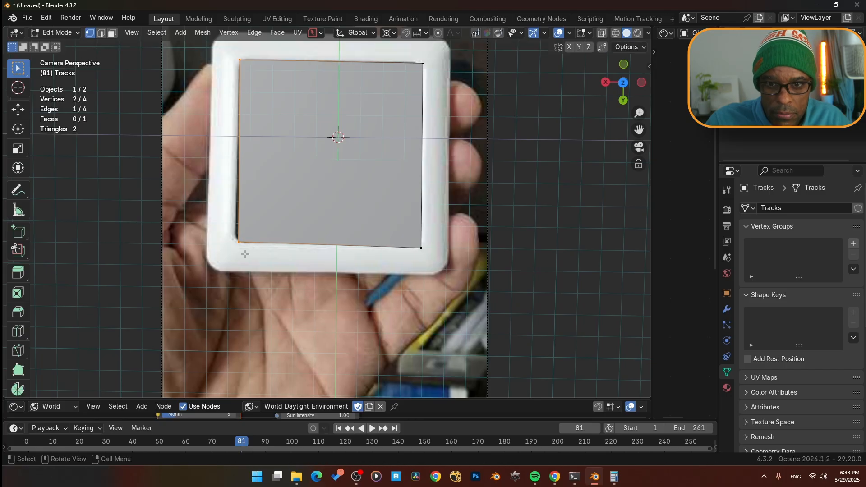
{"action": "key", "text": "g"}
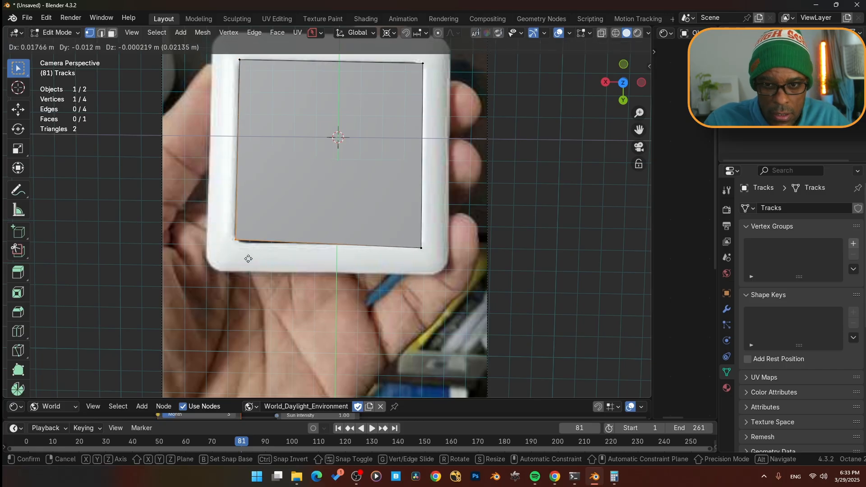
{"action": "left_click", "coordinate": [254, 280]}
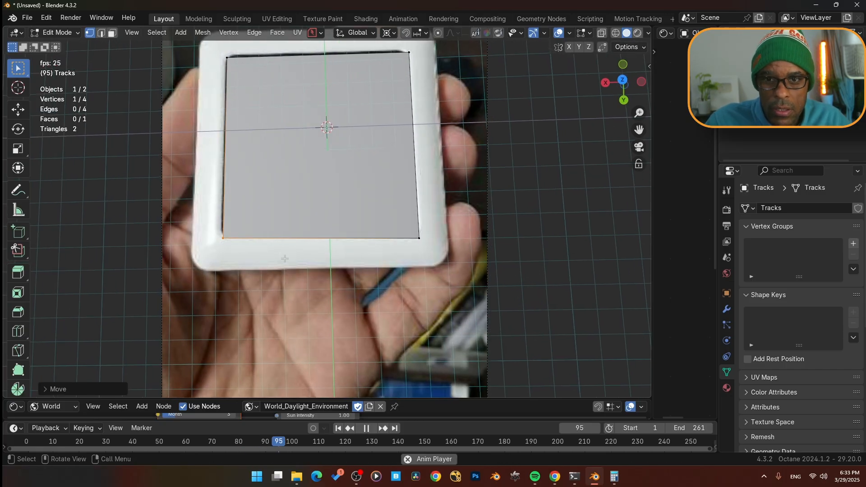
- At frame 101, select the face's two top vertices and move them onto the board's top inner corners
{"action": "left_click_drag", "start_coordinate": [221, 52], "coordinate": [433, 62]}
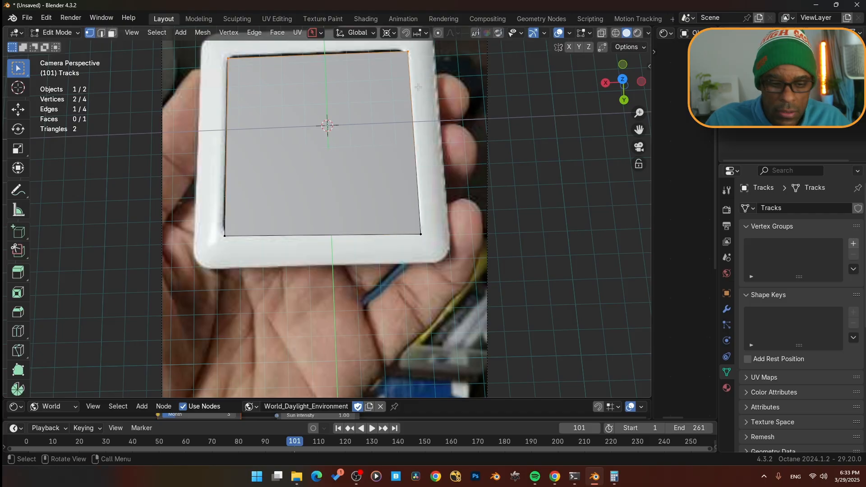
{"action": "key", "text": "g"}
{"action": "left_click", "coordinate": [413, 72]}
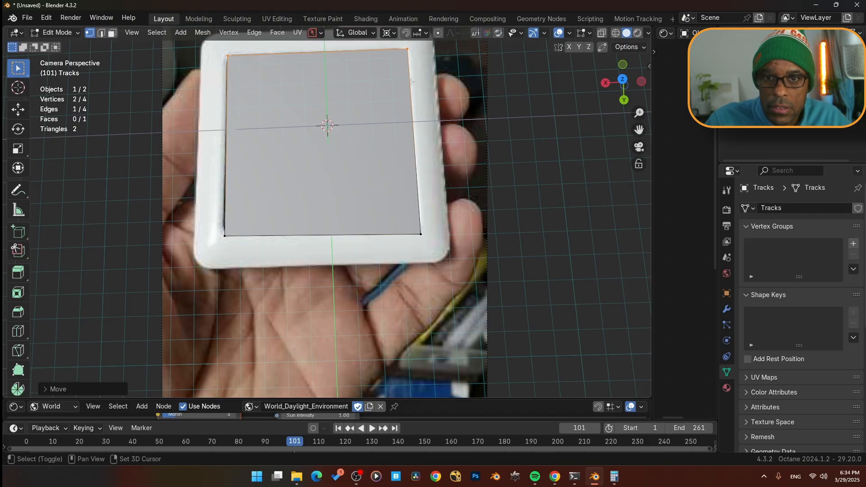
- Play to frame 28 and realign the face's bottom-left vertex with the board's inner corner
{"action": "key", "text": "space"}
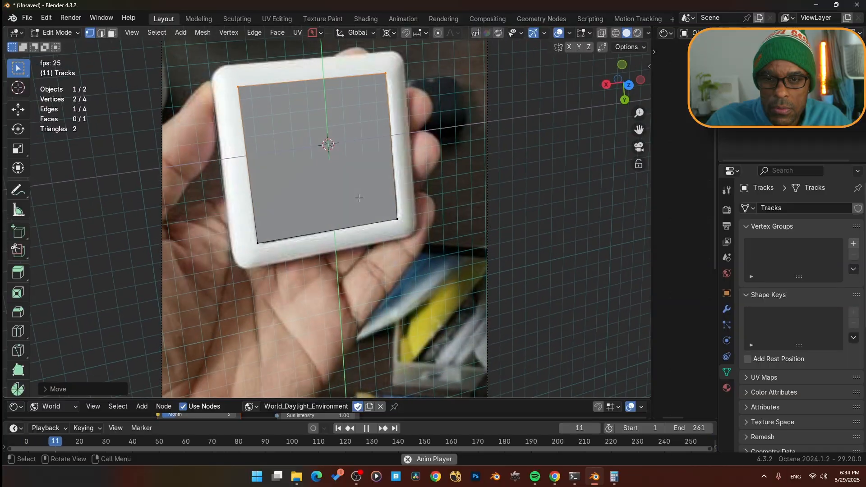
{"action": "key", "text": "space"}
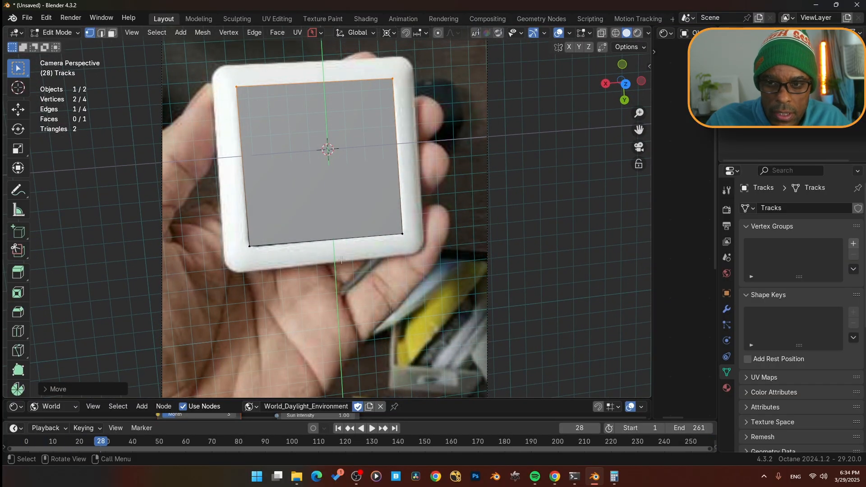
{"action": "left_click", "coordinate": [250, 246]}
{"action": "key", "text": "g"}
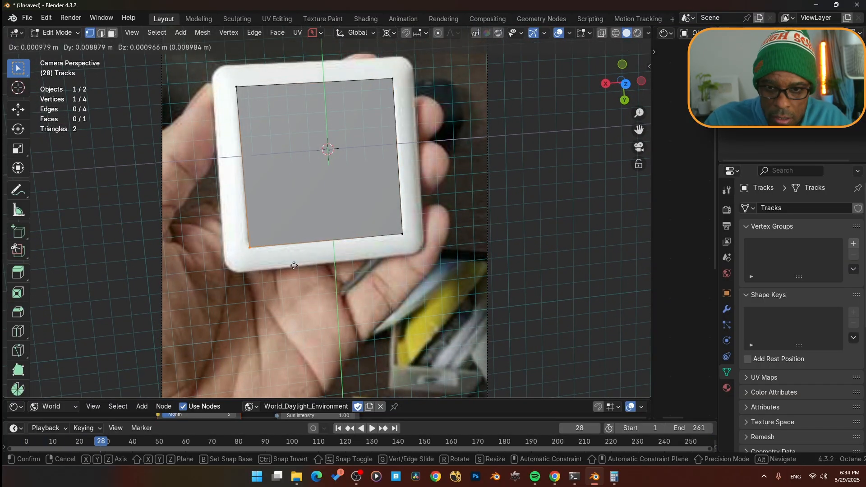
{"action": "left_click", "coordinate": [293, 265]}
- Play to frame 55 and shift the face's left vertices onto the board's inner left edge
{"action": "key", "text": "space"}
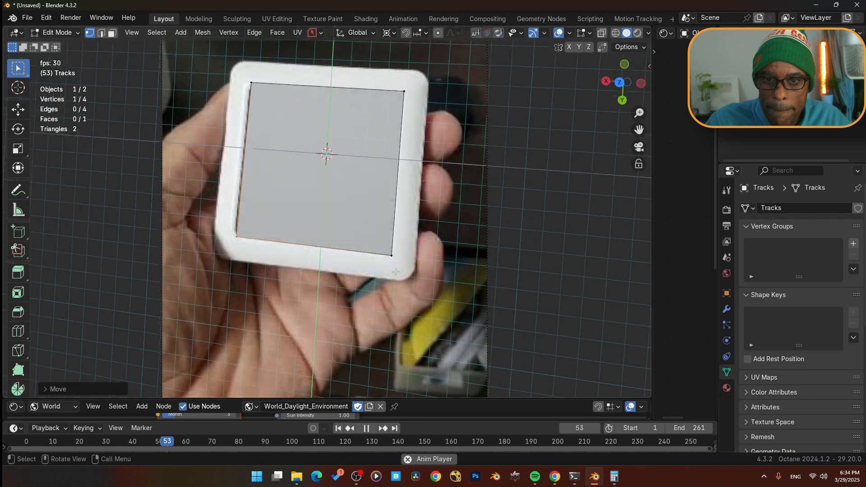
{"action": "key", "text": "space"}
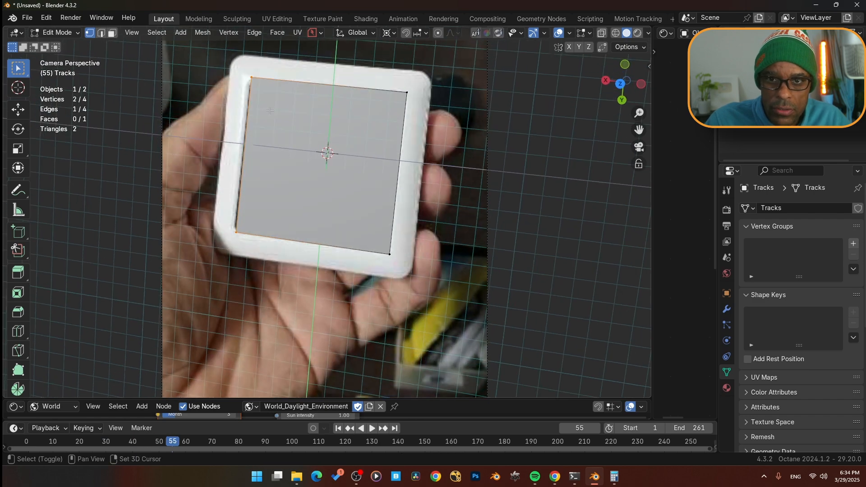
{"action": "key", "text": "g"}
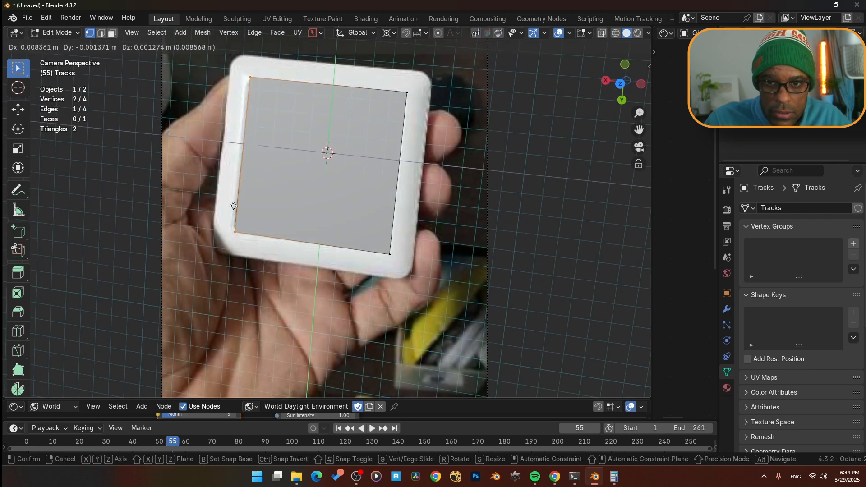
{"action": "left_click", "coordinate": [227, 206]}
- Play through the clip to frame 13 to check the fit, then select the whole face
{"action": "key", "text": "space"}
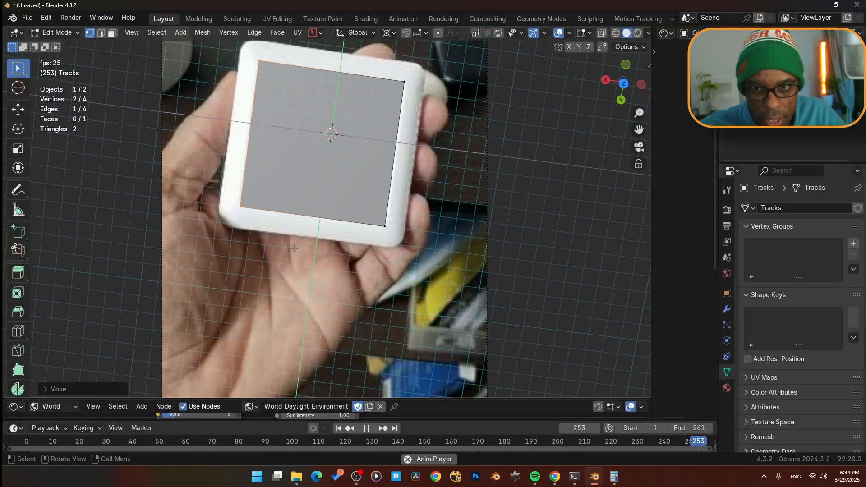
{"action": "key", "text": "space"}
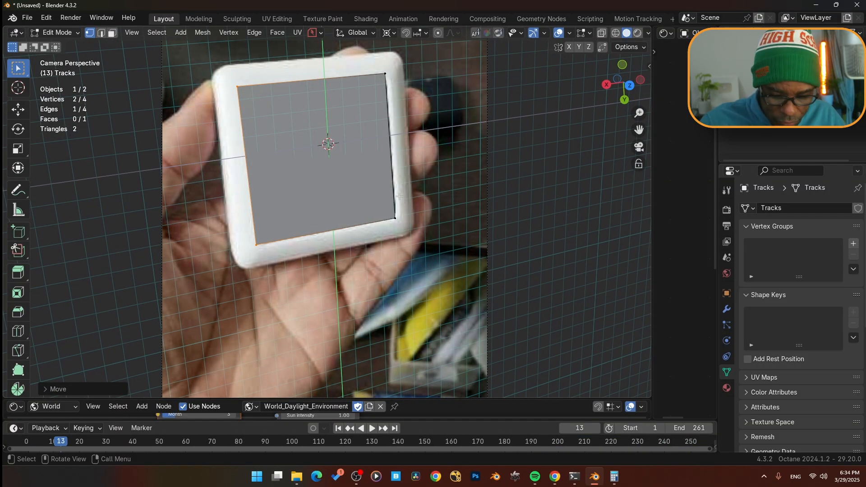
{"action": "key", "text": "a"}
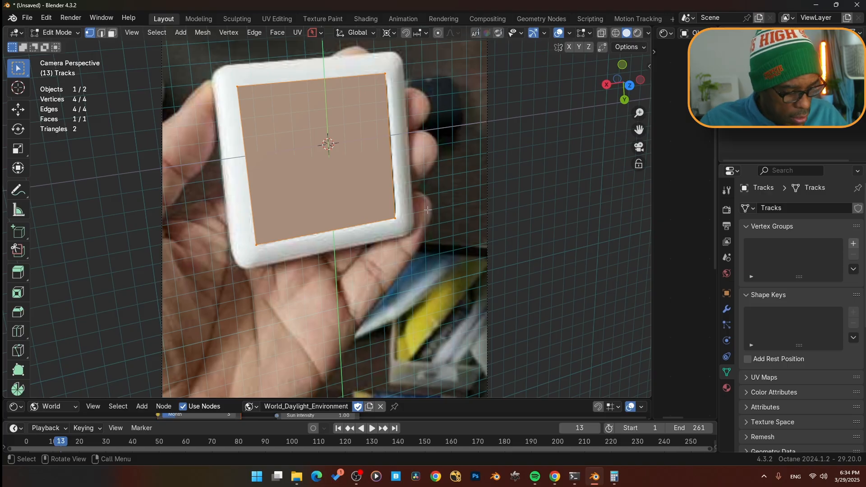
- Bevel the face's corners with 4 segments and about 0.025 m offset, then return to object mode
{"action": "key", "text": "ctrl+b"}
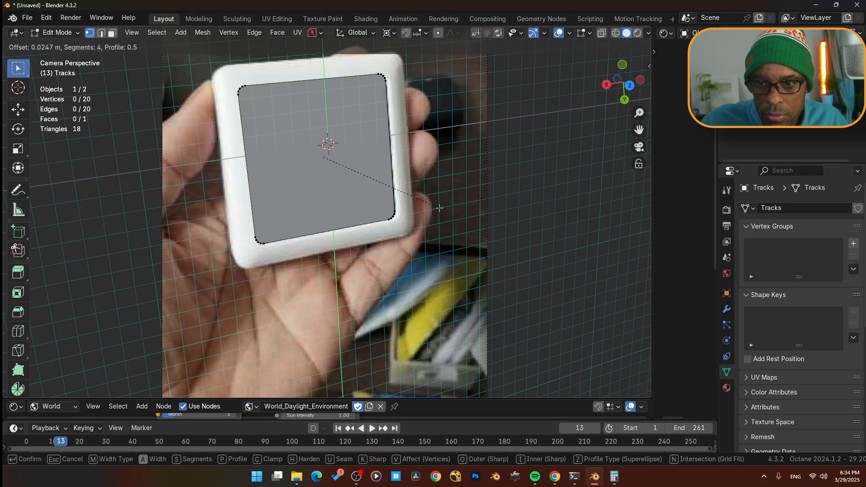
{"action": "left_click", "coordinate": [439, 207]}
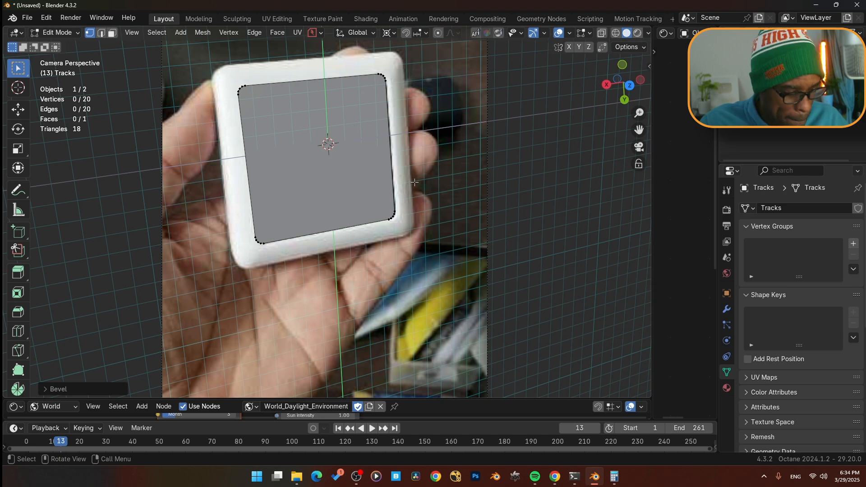
{"action": "key", "text": "Tab"}
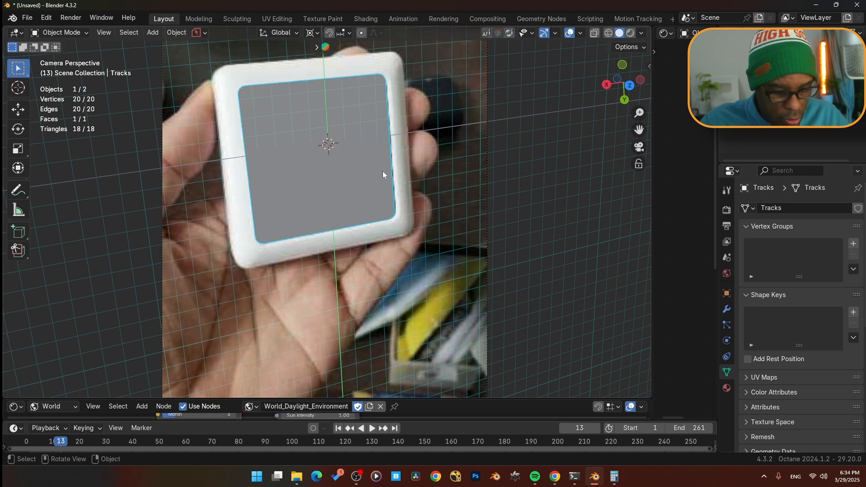
- Shift the face slightly along X to fit the board's inner edges at frame 13
{"action": "key", "text": "g"}
{"action": "key", "text": "x"}
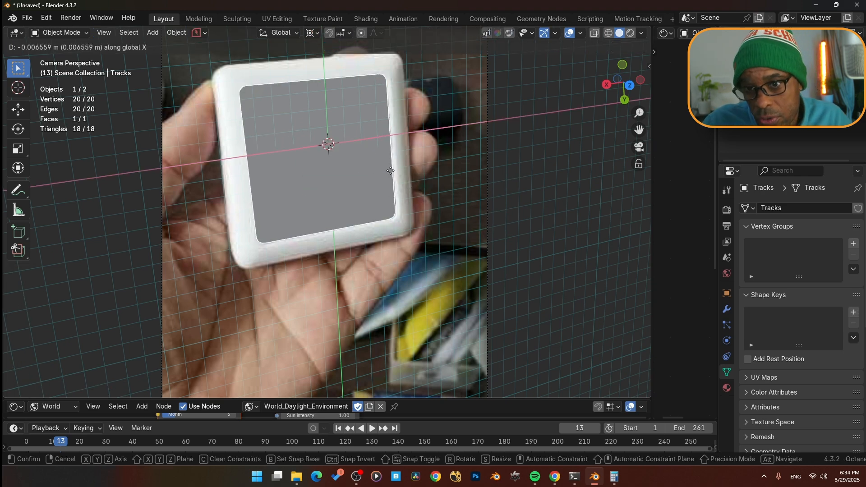
{"action": "left_click", "coordinate": [400, 173]}
- Play to frame 48 and shift the face slightly along X to match the board
{"action": "key", "text": "space"}
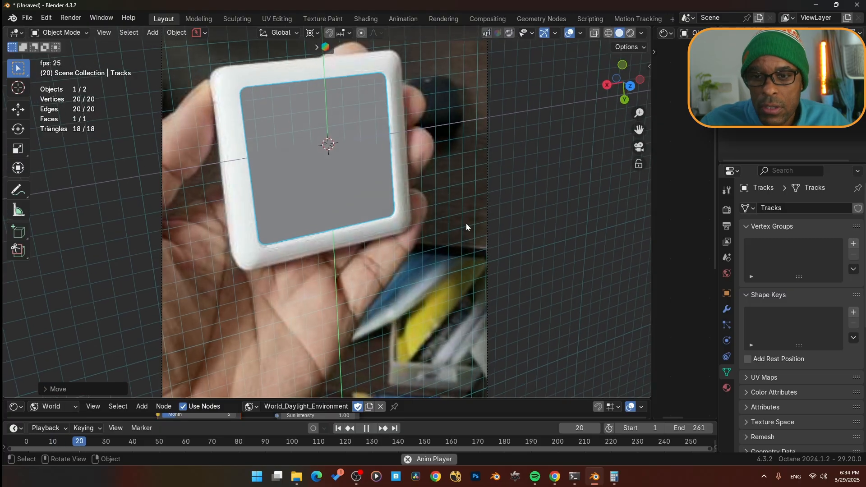
{"action": "key", "text": "space"}
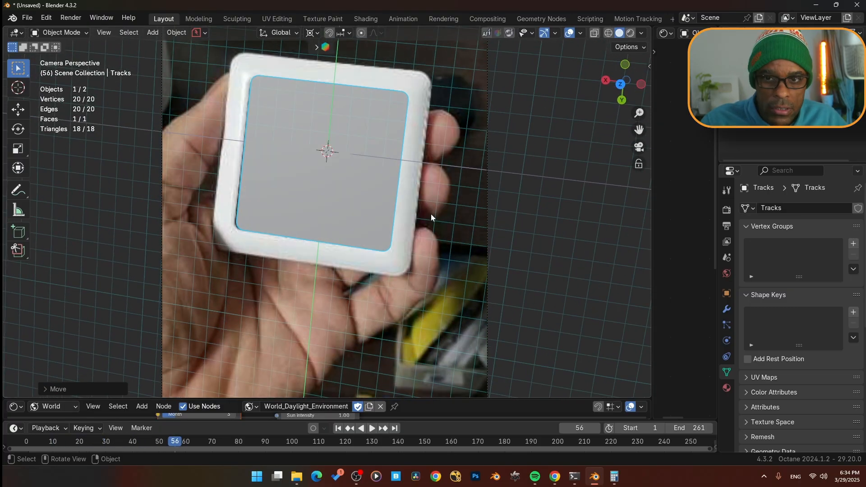
{"action": "key", "text": "Left"}
{"action": "key", "text": "Left"}
{"action": "key", "text": "Left"}
{"action": "key", "text": "Left"}
{"action": "key", "text": "Left"}
{"action": "key", "text": "Left"}
{"action": "key", "text": "Left"}
{"action": "key", "text": "Left"}
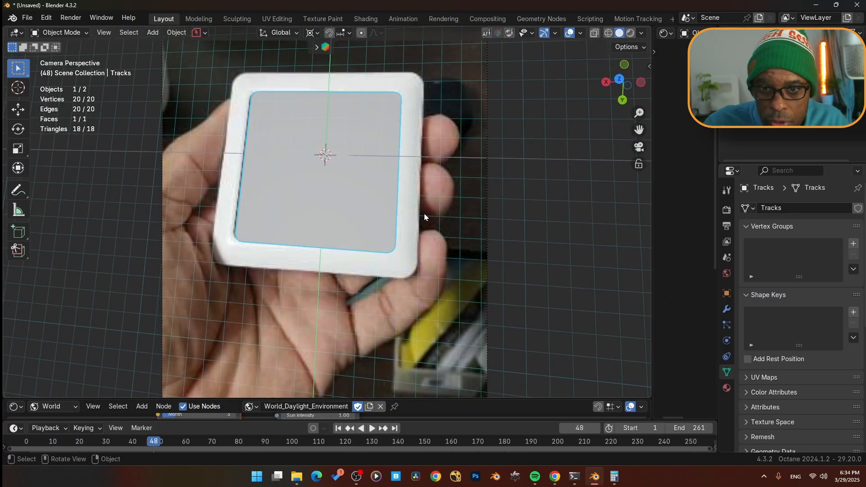
{"action": "key", "text": "g"}
{"action": "key", "text": "z"}
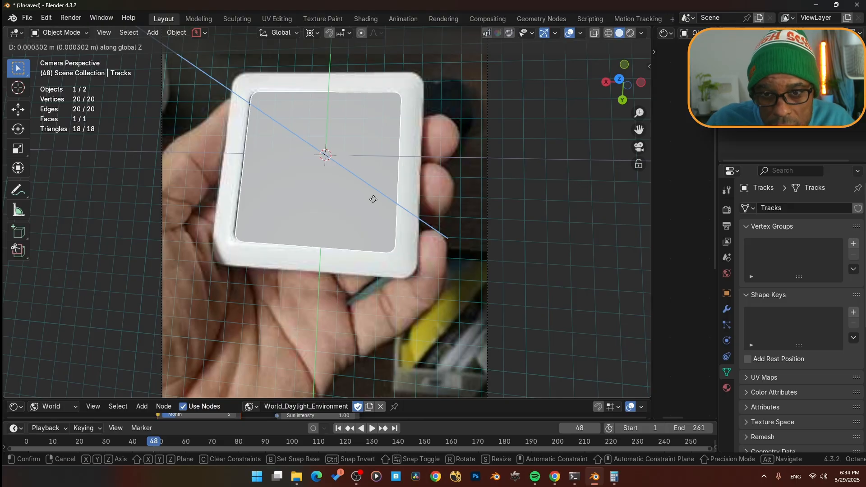
{"action": "key", "text": "x"}
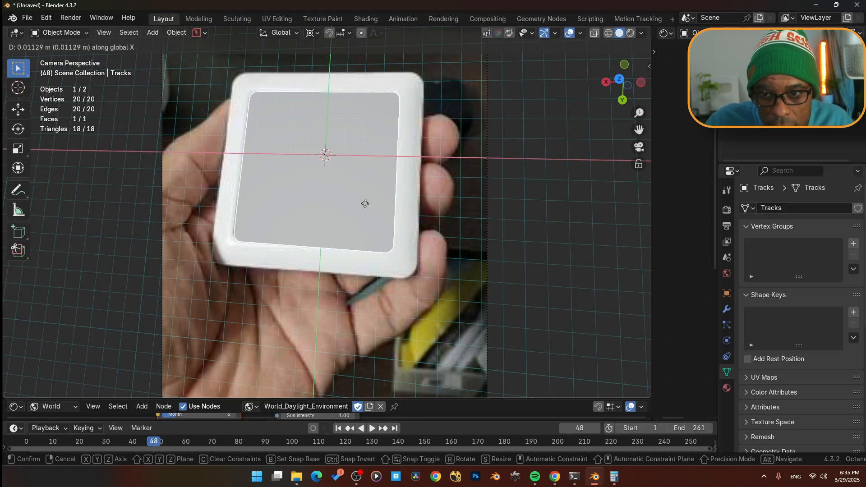
{"action": "left_click", "coordinate": [364, 204]}
- Play to frame 125 and shift the face slightly along Y to match the board
{"action": "key", "text": "space"}
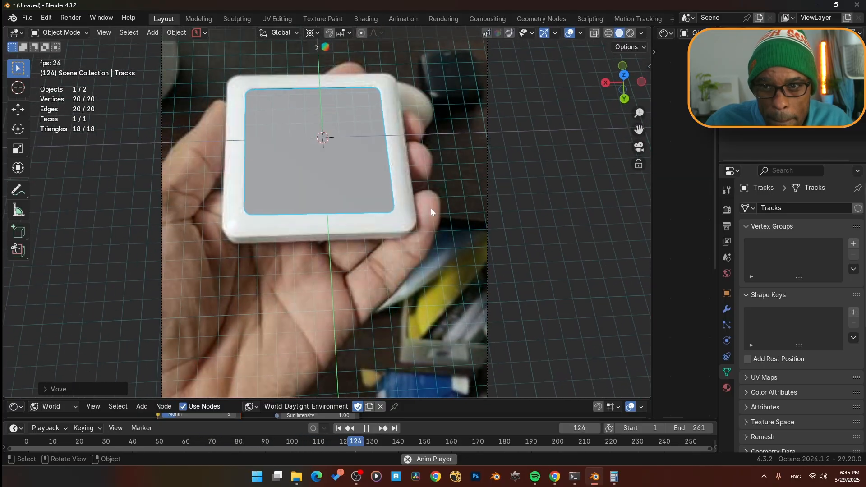
{"action": "key", "text": "space"}
{"action": "key", "text": "Left"}
{"action": "key", "text": "Left"}
{"action": "key", "text": "Left"}
{"action": "key", "text": "Left"}
{"action": "key", "text": "Left"}
{"action": "key", "text": "Left"}
{"action": "key", "text": "Left"}
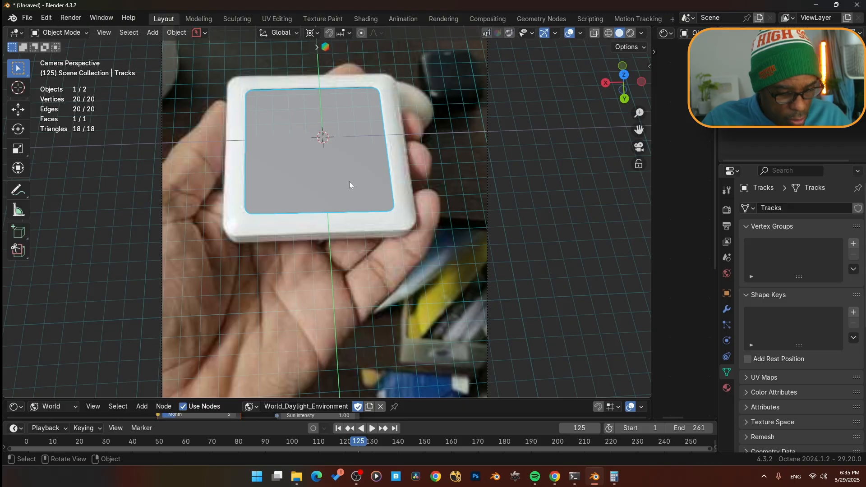
{"action": "key", "text": "g"}
{"action": "key", "text": "y"}
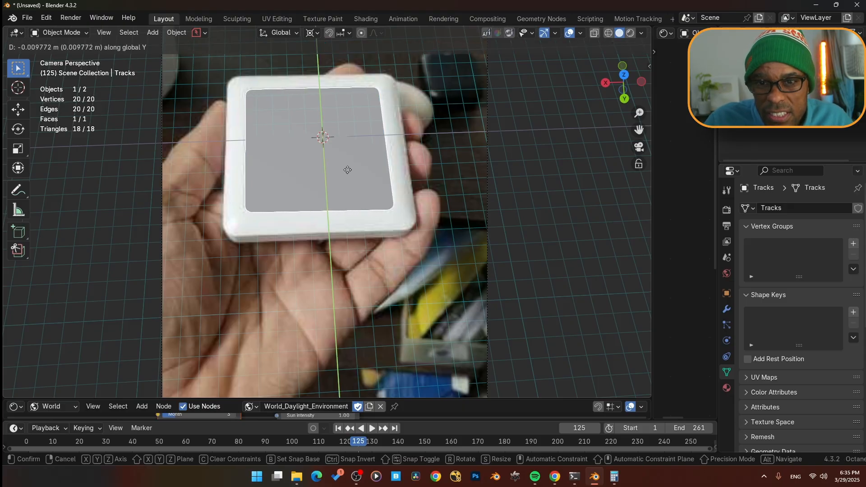
{"action": "left_click", "coordinate": [346, 174]}
- Play through the clip to frame 165 and back to frame 20, checking the face's fit on the board
{"action": "key", "text": "space"}
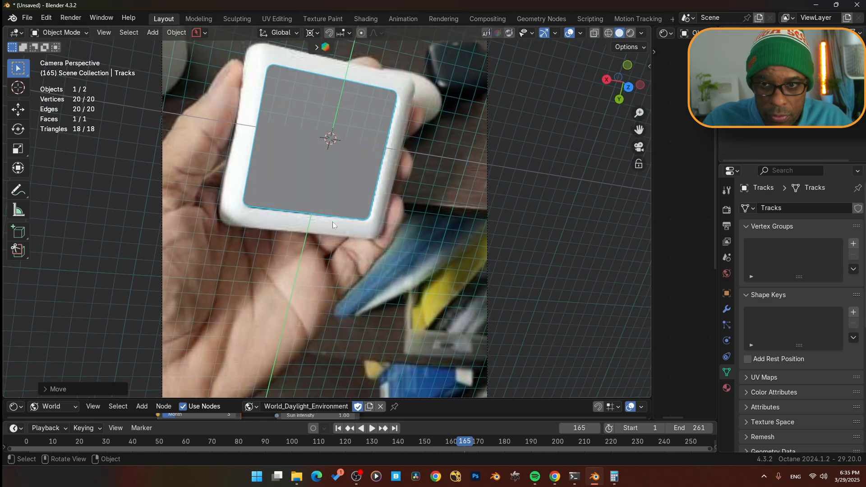
{"action": "key", "text": "g"}
{"action": "key", "text": "y"}
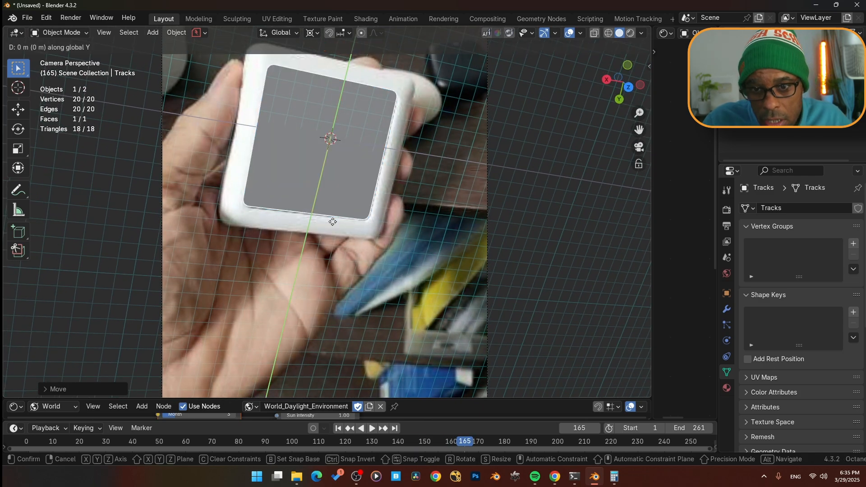
{"action": "left_click", "coordinate": [332, 221]}
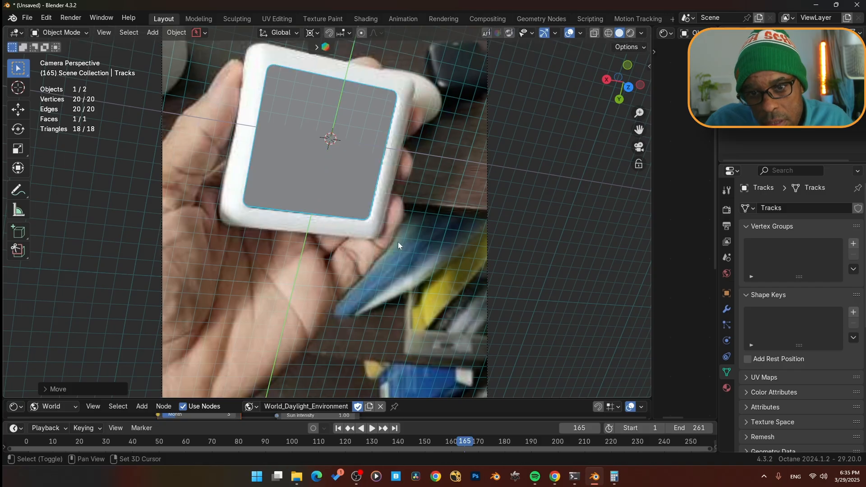
{"action": "key", "text": "space"}
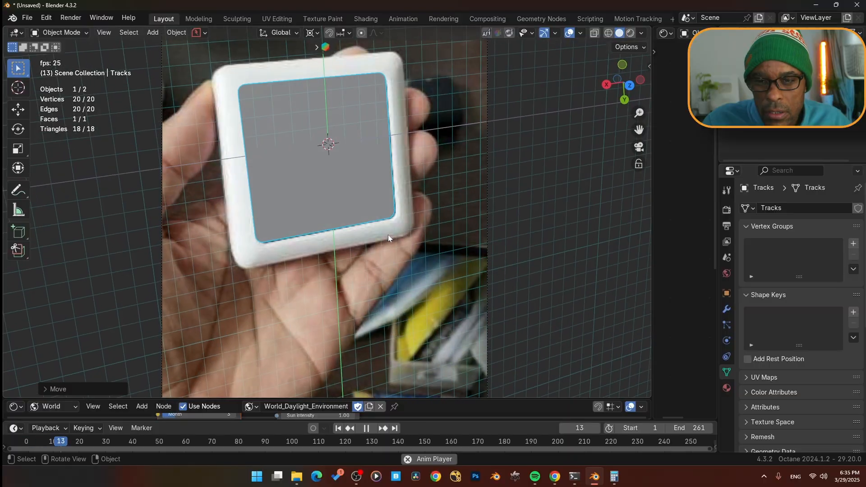
{"action": "key", "text": "space"}
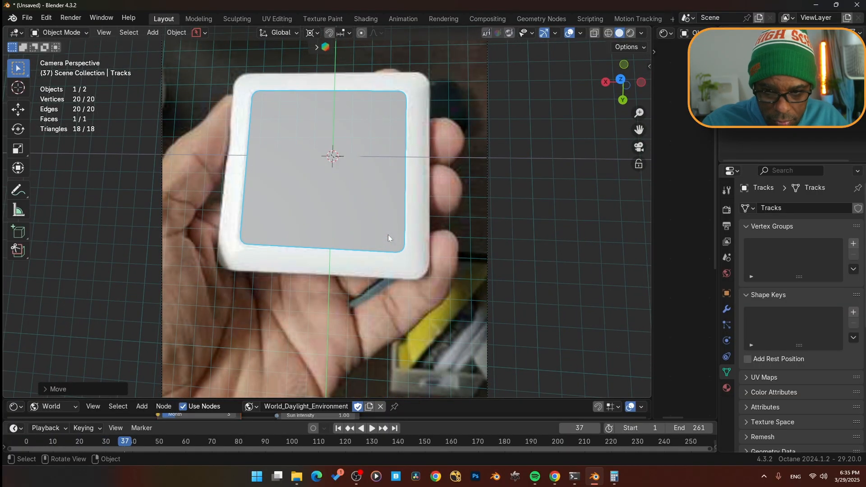
{"action": "key", "text": "Left"}
{"action": "key", "text": "Left"}
{"action": "key", "text": "Left"}
{"action": "key", "text": "Left"}
{"action": "key", "text": "Left"}
{"action": "key", "text": "Left"}
{"action": "key", "text": "Left"}
{"action": "key", "text": "Left"}
{"action": "key", "text": "Left"}
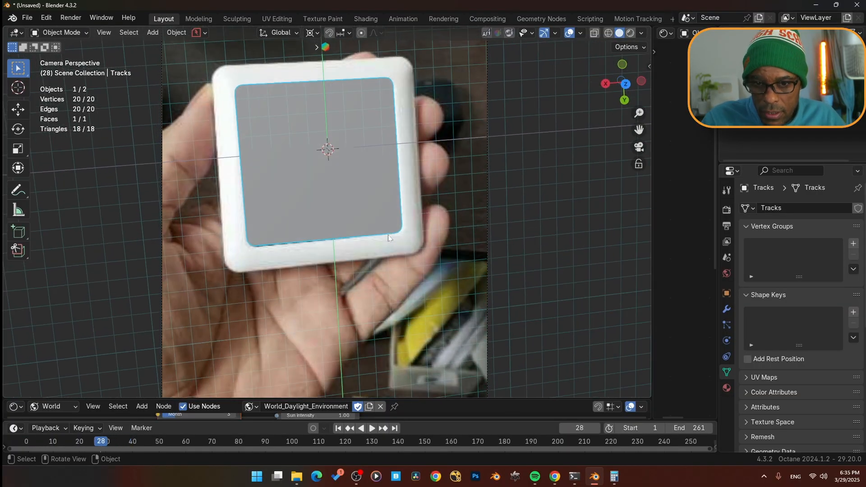
{"action": "key", "text": "Left"}
{"action": "key", "text": "Left"}
{"action": "key", "text": "Left"}
{"action": "key", "text": "Left"}
{"action": "key", "text": "Left"}
{"action": "key", "text": "Left"}
{"action": "key", "text": "Left"}
{"action": "key", "text": "Left"}
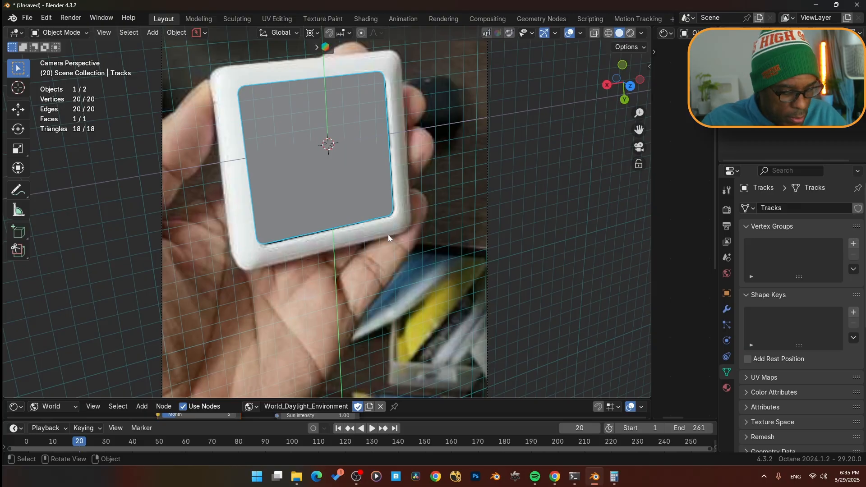
- At frame 20, select the face's bottom edge vertices and nudge them along Y onto the board
{"action": "key", "text": "Tab"}
{"action": "left_click", "coordinate": [310, 237]}
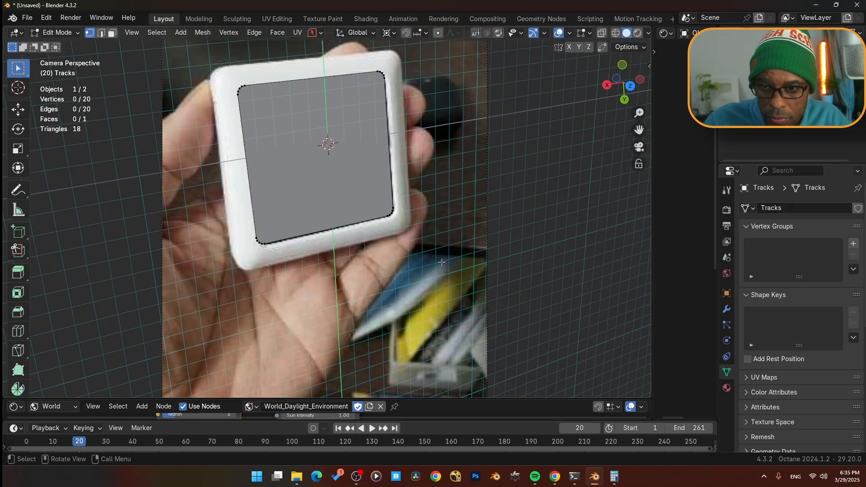
{"action": "left_click_drag", "start_coordinate": [442, 264], "coordinate": [217, 211]}
{"action": "left_click_drag", "start_coordinate": [218, 201], "coordinate": [218, 202]}
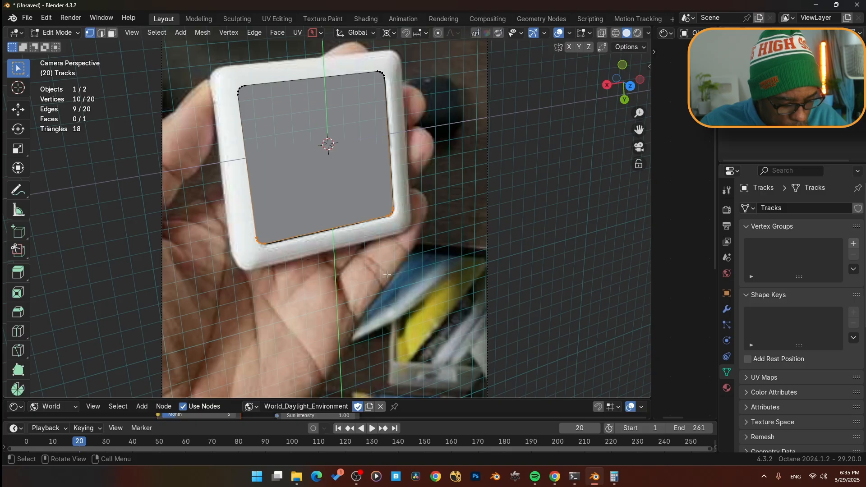
{"action": "key", "text": "g"}
{"action": "key", "text": "y"}
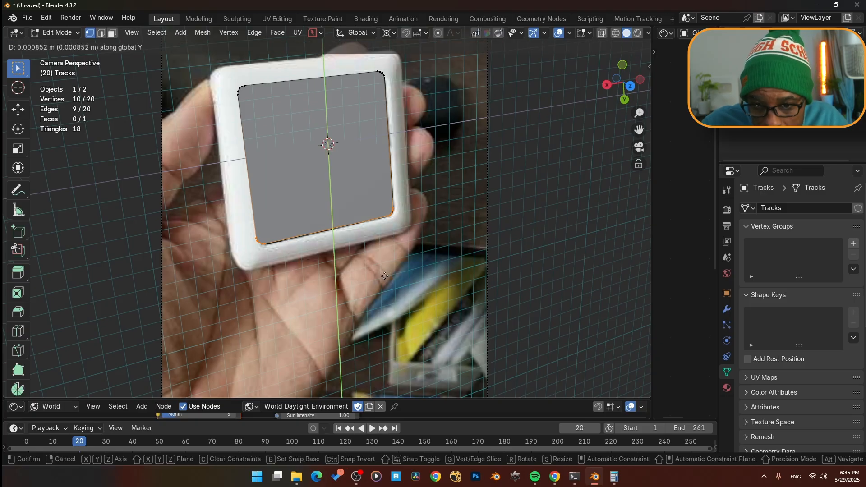
{"action": "key", "text": "Return"}
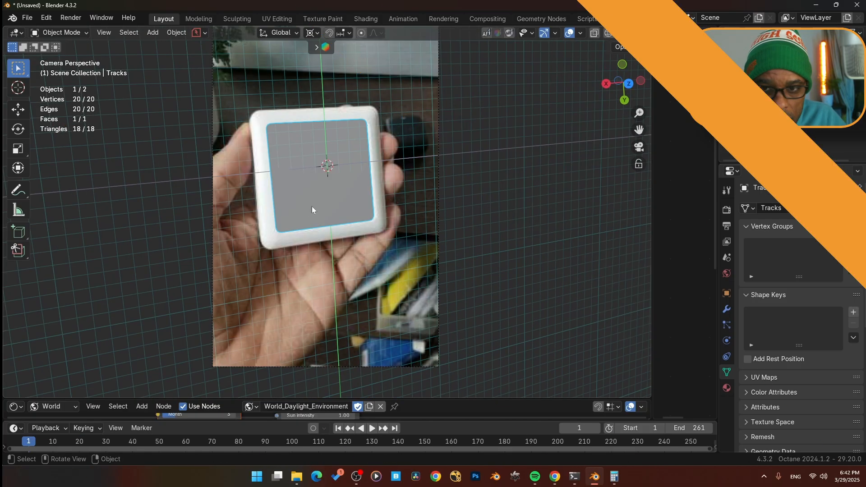
- Play the clip back to frame 1 and turn on the Face Orientation overlay
{"action": "key", "text": "space"}
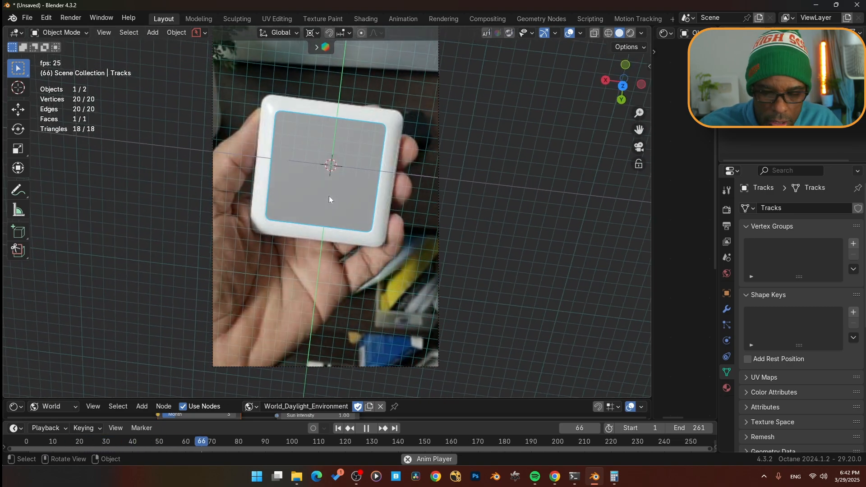
{"action": "key", "text": "Escape"}
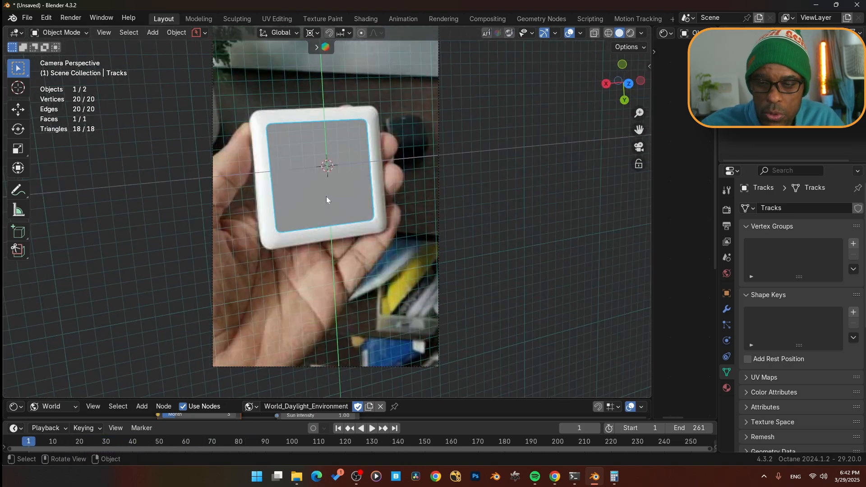
{"action": "key", "text": "q"}
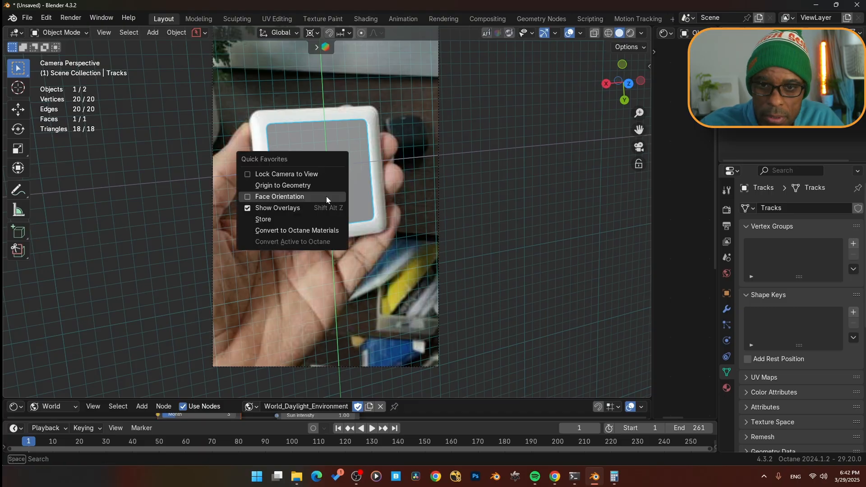
{"action": "left_click", "coordinate": [323, 197]}
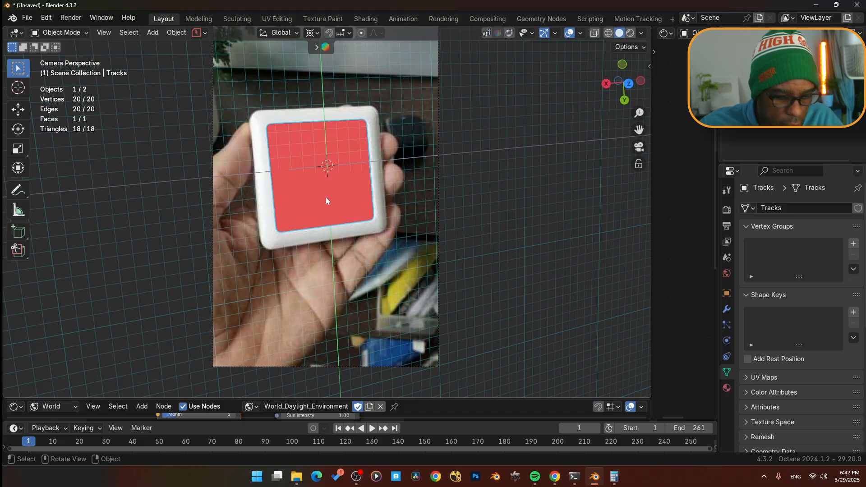
- Select the face in edit mode and flip its normals
{"action": "key", "text": "ctrl+Tab"}
{"action": "left_click", "coordinate": [391, 196]}
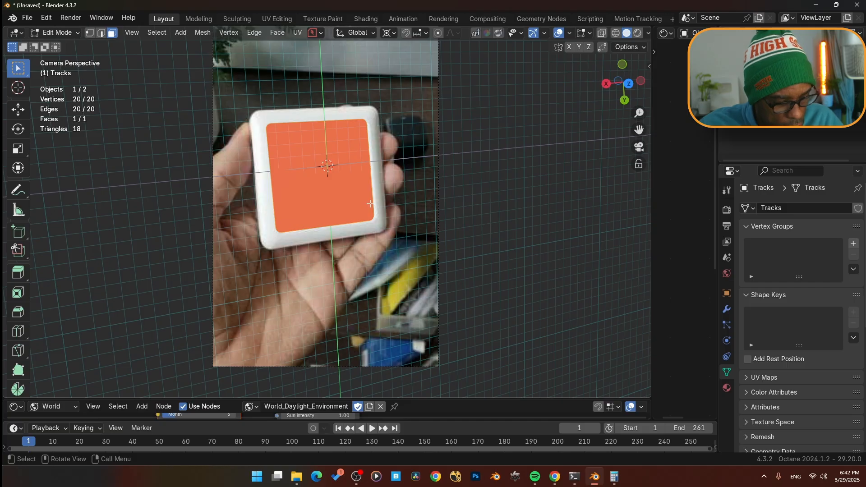
{"action": "key", "text": "alt+n"}
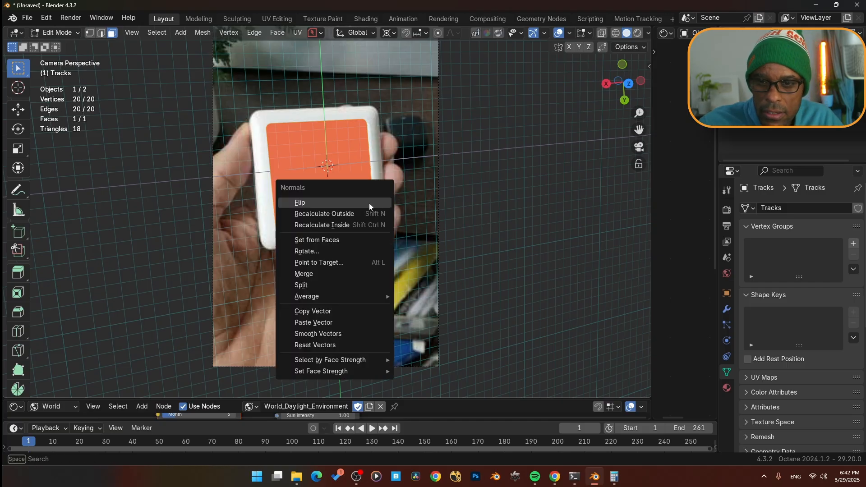
{"action": "left_click", "coordinate": [370, 203]}
- Return to object mode, switch to the camera view, and turn off the Face Orientation overlay
{"action": "key", "text": "ctrl+Tab"}
{"action": "left_click", "coordinate": [368, 144]}
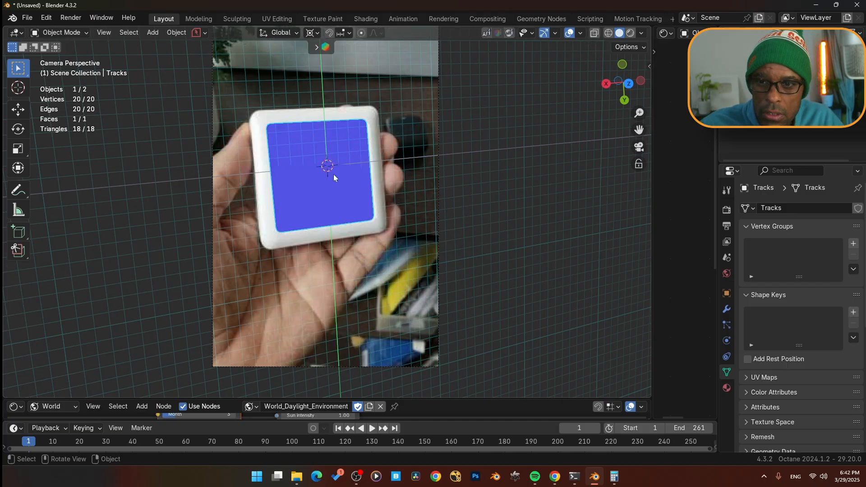
{"action": "middle_click_drag", "start_coordinate": [369, 144], "coordinate": [307, 164]}
{"action": "key", "text": "KP_0"}
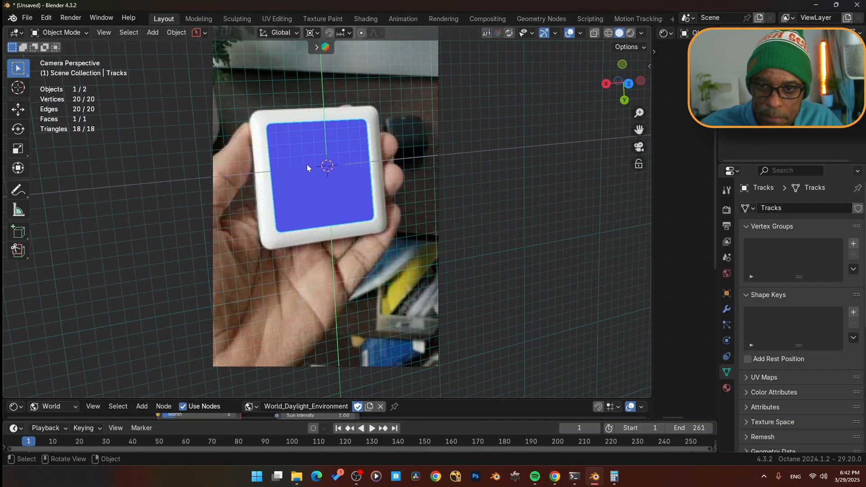
{"action": "key", "text": "q"}
{"action": "left_click", "coordinate": [327, 182]}
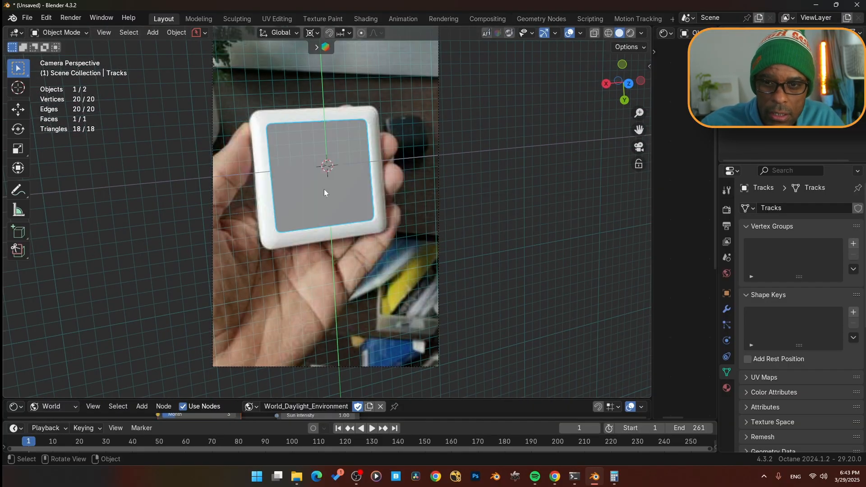
- Select the face in edit mode and extrude it about 0.66 m along its normal
{"action": "key", "text": "ctrl+Tab"}
{"action": "left_click", "coordinate": [392, 194]}
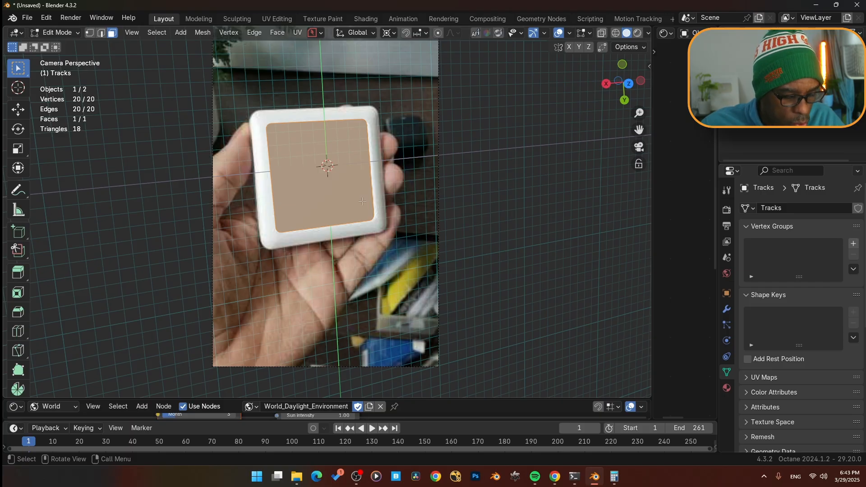
{"action": "key", "text": "e"}
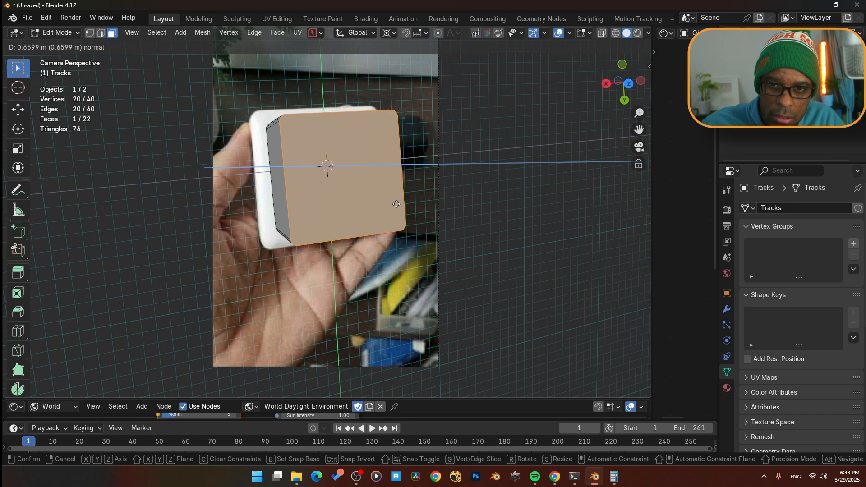
{"action": "left_click", "coordinate": [396, 204]}
- Scale the extruded face up by about 1.35 and move it along the global Z axis
{"action": "key", "text": "s"}
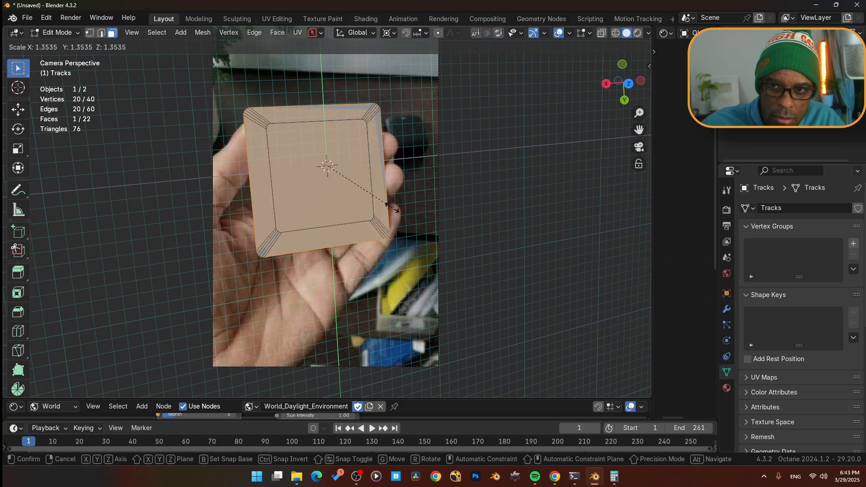
{"action": "left_click", "coordinate": [376, 230]}
{"action": "middle_click_drag", "start_coordinate": [375, 230], "coordinate": [335, 270]}
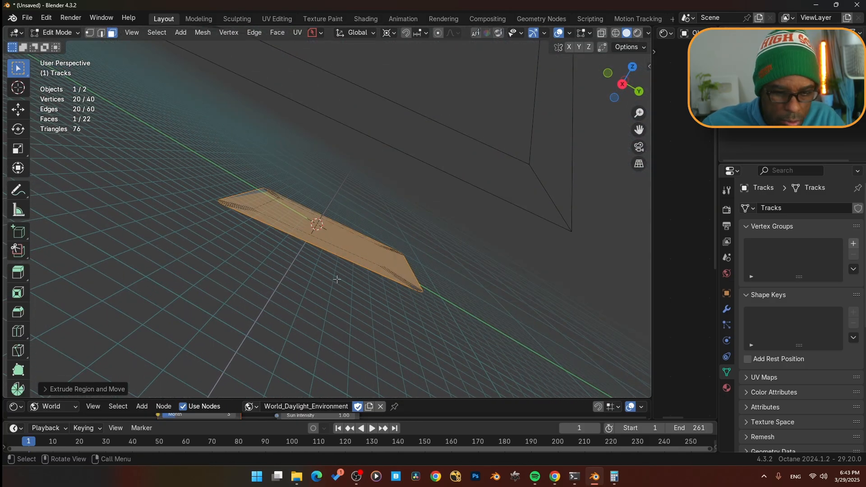
{"action": "key", "text": "g"}
{"action": "key", "text": "z"}
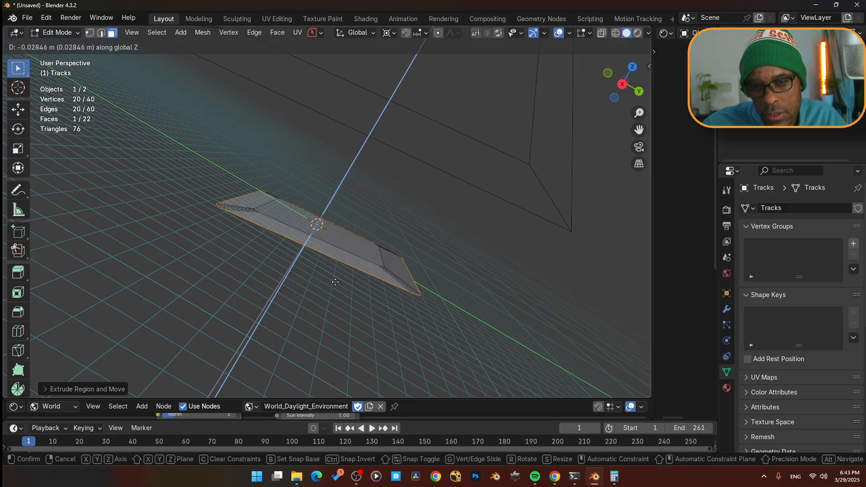
{"action": "left_click", "coordinate": [335, 283]}
{"action": "middle_click_drag", "start_coordinate": [335, 283], "coordinate": [296, 311]}
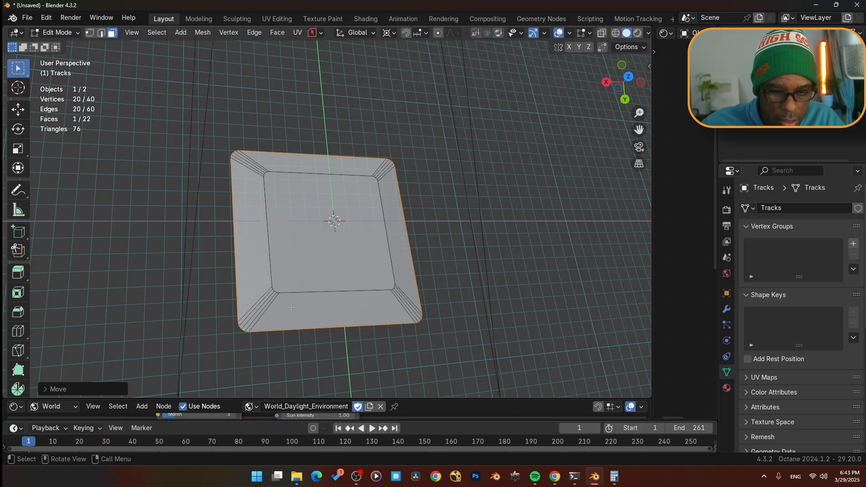
- Circle-select the outer frame faces around the inner face and separate the selection into its own object
{"action": "key", "text": "c"}
{"action": "mouse_move", "coordinate": [291, 307]}
{"action": "left_mouse_down"}
{"action": "mouse_move", "coordinate": [368, 330]}
{"action": "mouse_move", "coordinate": [426, 282]}
{"action": "mouse_move", "coordinate": [413, 205]}
{"action": "mouse_move", "coordinate": [371, 145]}
{"action": "mouse_move", "coordinate": [279, 150]}
{"action": "mouse_move", "coordinate": [241, 191]}
{"action": "mouse_move", "coordinate": [257, 314]}
{"action": "left_mouse_up"}
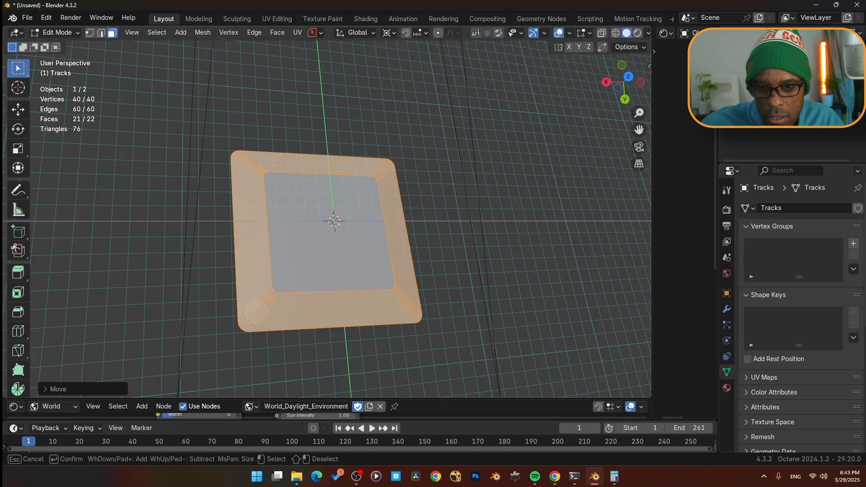
{"action": "right_click", "coordinate": [298, 306]}
{"action": "key", "text": "p"}
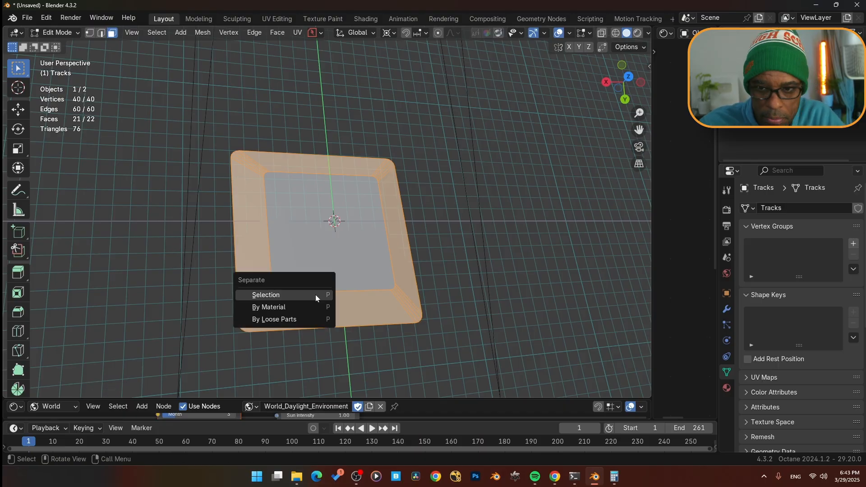
{"action": "left_click", "coordinate": [315, 294]}
- Return to object mode, select the separated frame object, and switch to the camera view
{"action": "key", "text": "Tab"}
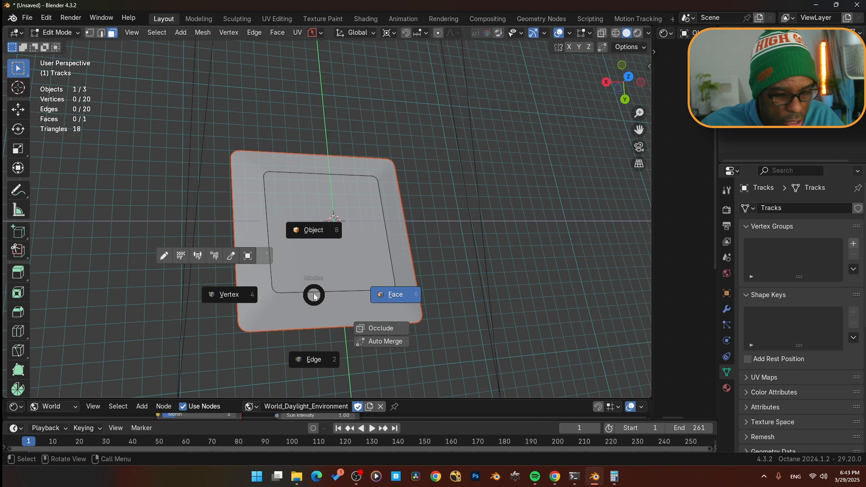
{"action": "left_click", "coordinate": [315, 231]}
{"action": "left_click", "coordinate": [315, 305]}
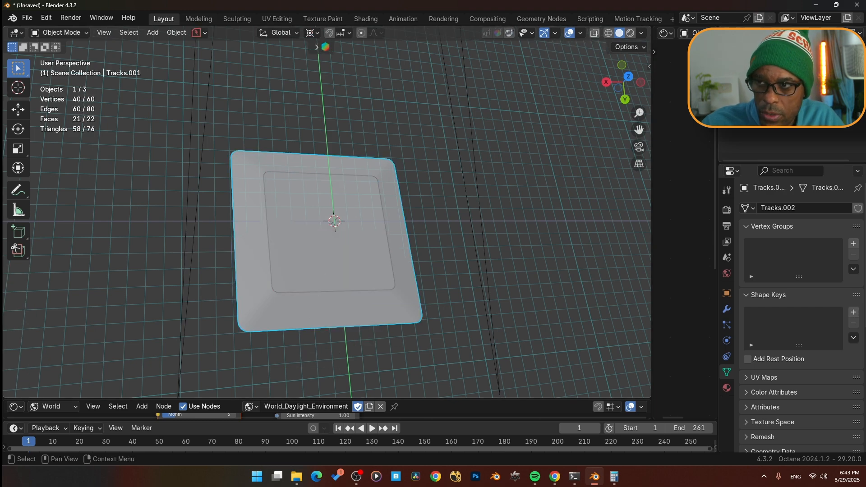
{"action": "left_click", "coordinate": [846, 80]}
{"action": "left_click", "coordinate": [846, 80]}
{"action": "left_click", "coordinate": [377, 312]}
{"action": "middle_click_drag", "start_coordinate": [378, 313], "coordinate": [373, 299]}
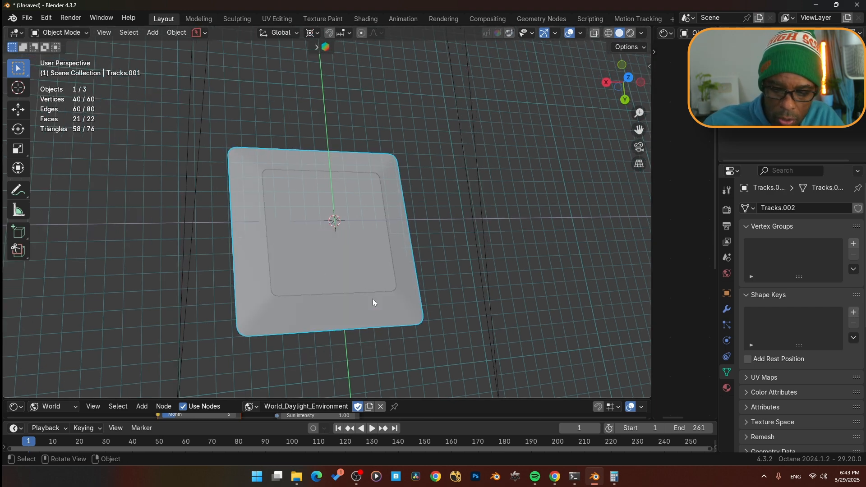
{"action": "key", "text": "KP_0"}
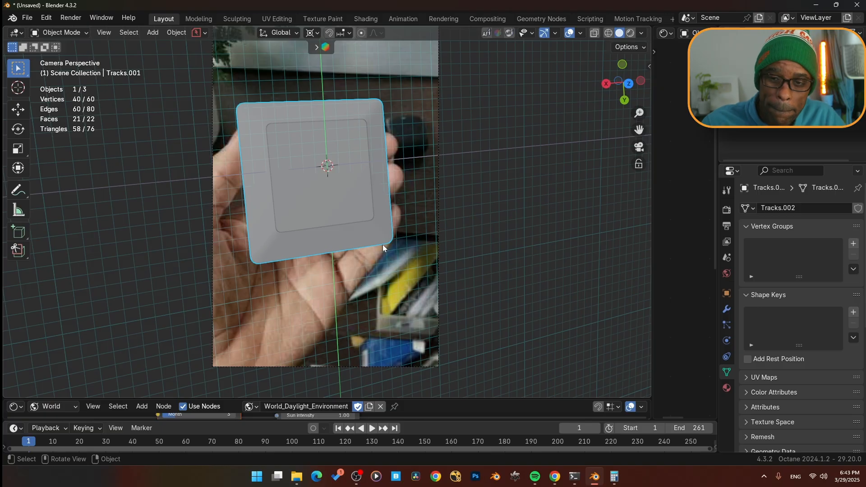
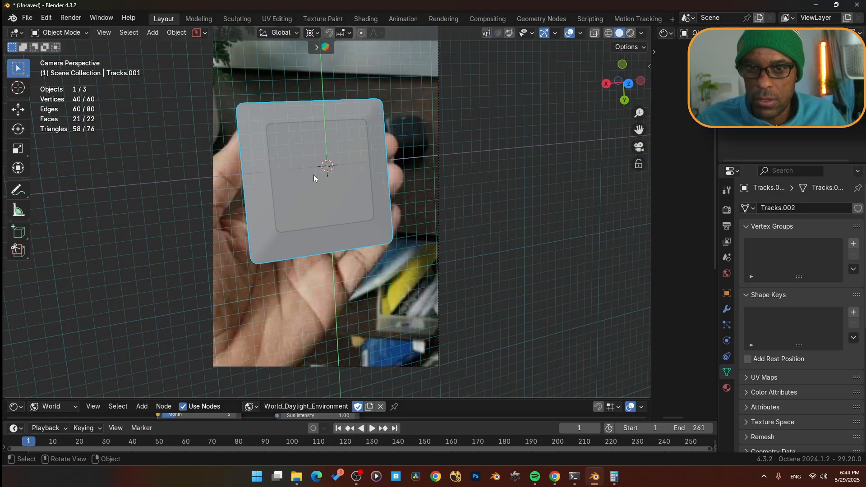
- Select the inner face object, enter edit mode, and extrude its face about 1.69 m along its normal
{"action": "left_click", "coordinate": [316, 189]}
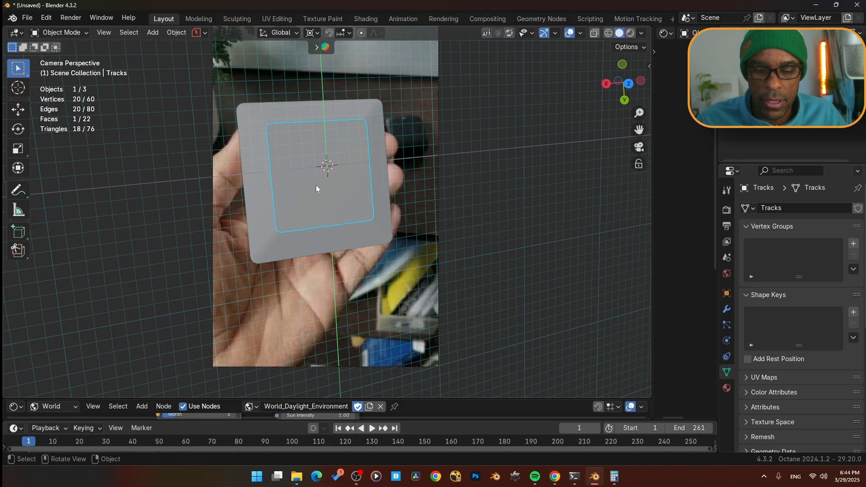
{"action": "left_click", "coordinate": [316, 186]}
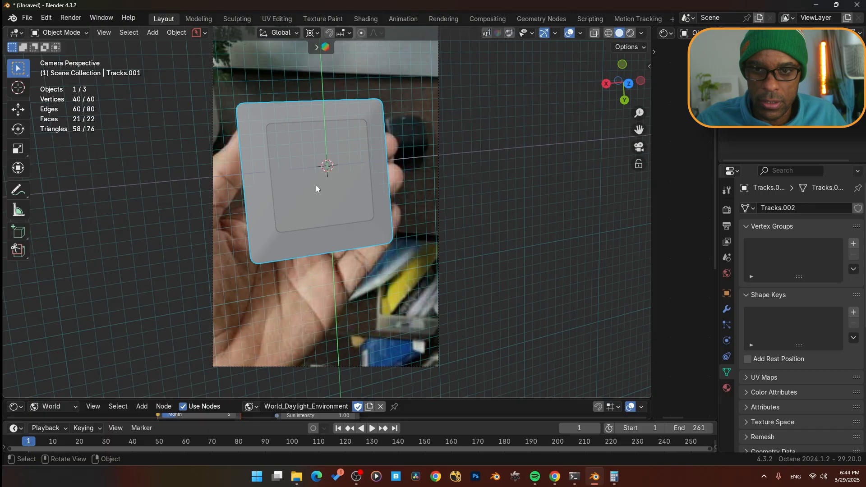
{"action": "left_click", "coordinate": [316, 186]}
{"action": "key", "text": "Tab"}
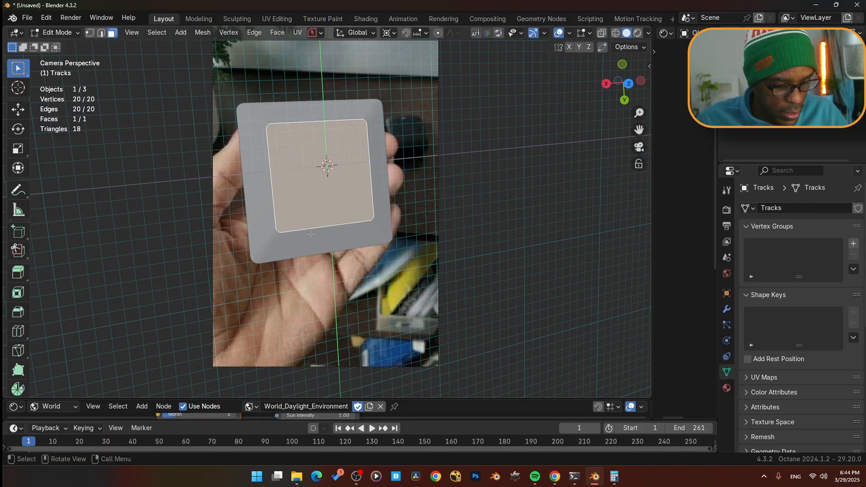
{"action": "key", "text": "e"}
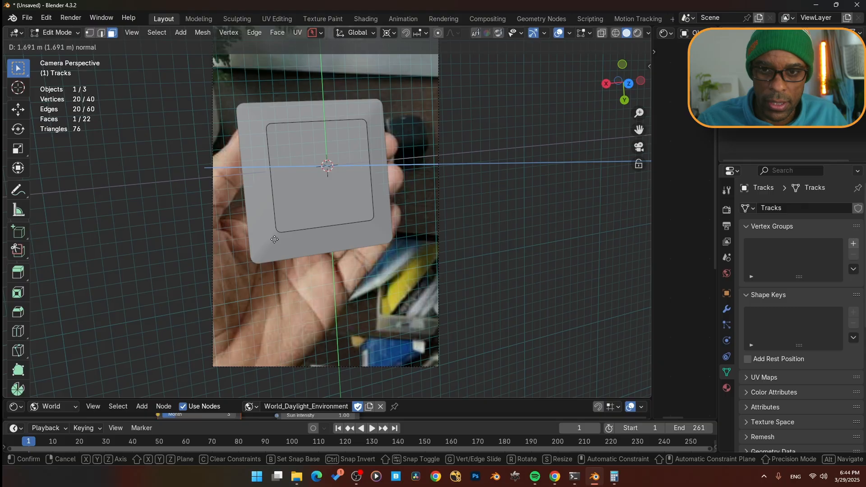
{"action": "left_click", "coordinate": [275, 238]}
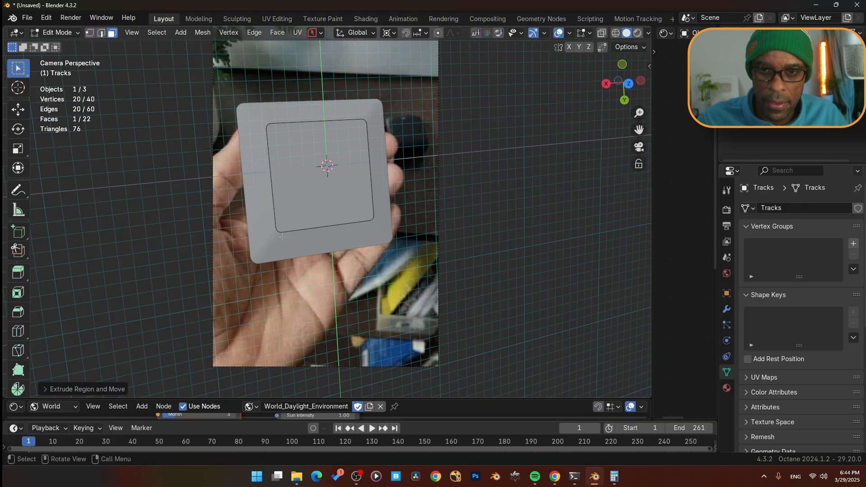
- Select the extruded cap face and delete it to open the recess
{"action": "left_click", "coordinate": [311, 213]}
{"action": "key", "text": "x"}
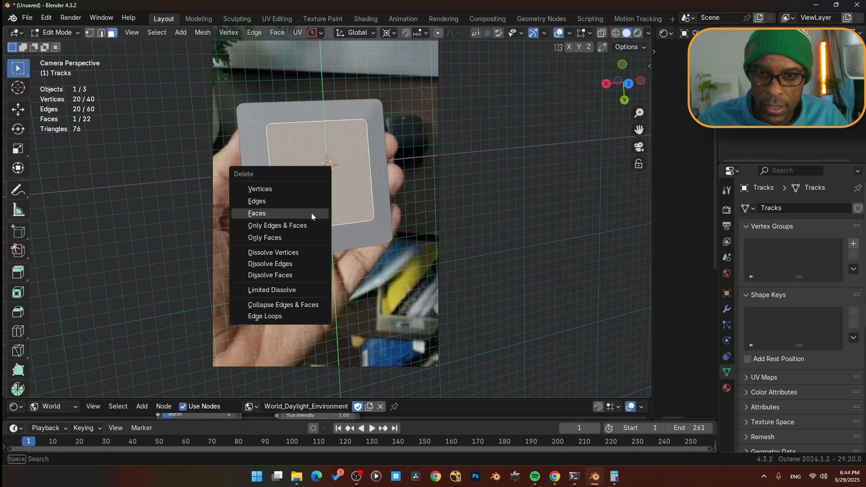
{"action": "left_click", "coordinate": [311, 213]}
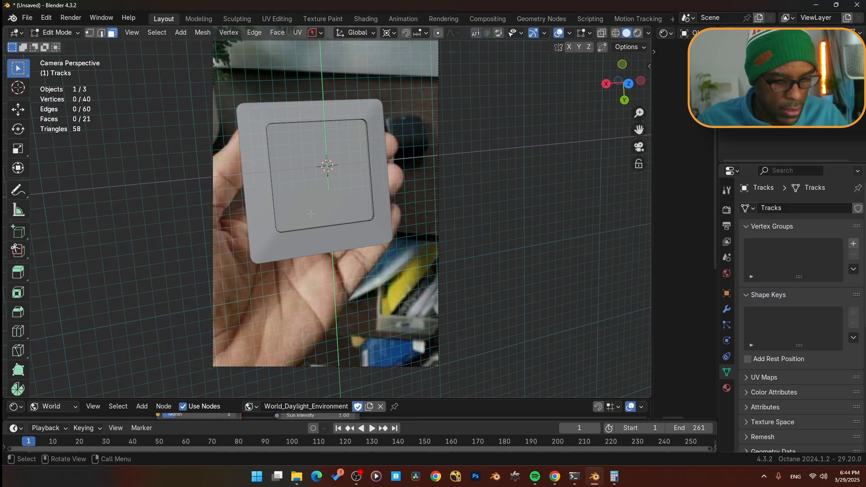
- Return to object mode and enable Cavity in the viewport shading options
{"action": "key", "text": "Tab"}
{"action": "middle_click_drag", "start_coordinate": [311, 158], "coordinate": [502, 97]}
{"action": "left_click", "coordinate": [642, 34]}
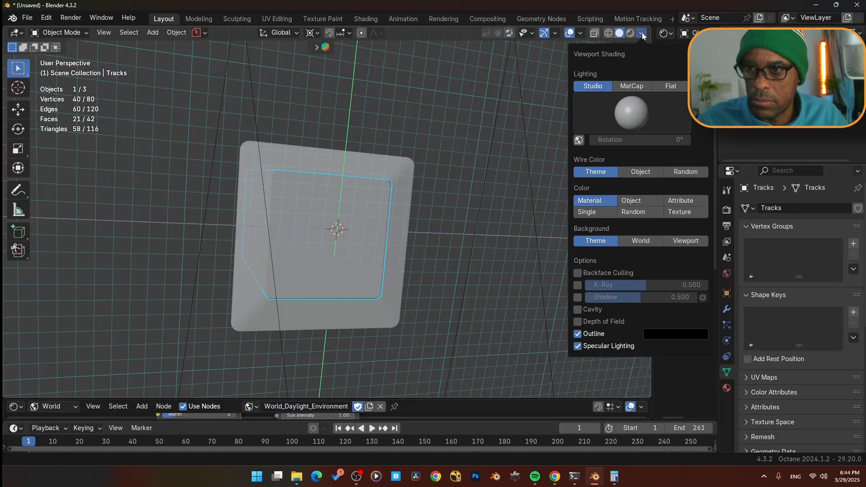
{"action": "left_click", "coordinate": [579, 310]}
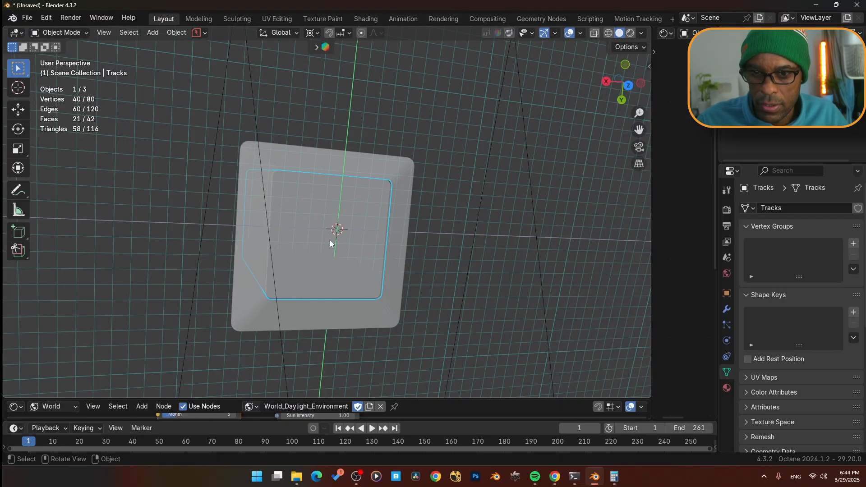
- Select the frame object, enter face select mode, and delete the face filling its opening
{"action": "mouse_move", "coordinate": [330, 240]}
{"action": "middle_mouse_down"}
{"action": "mouse_move", "coordinate": [276, 198]}
{"action": "mouse_move", "coordinate": [316, 211]}
{"action": "mouse_move", "coordinate": [273, 163]}
{"action": "mouse_move", "coordinate": [271, 234]}
{"action": "middle_mouse_up"}
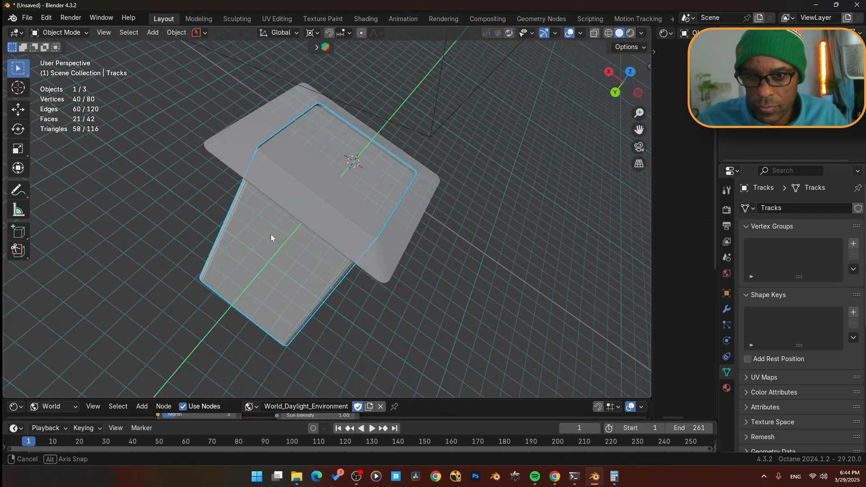
{"action": "middle_click_drag", "start_coordinate": [323, 182], "coordinate": [296, 141]}
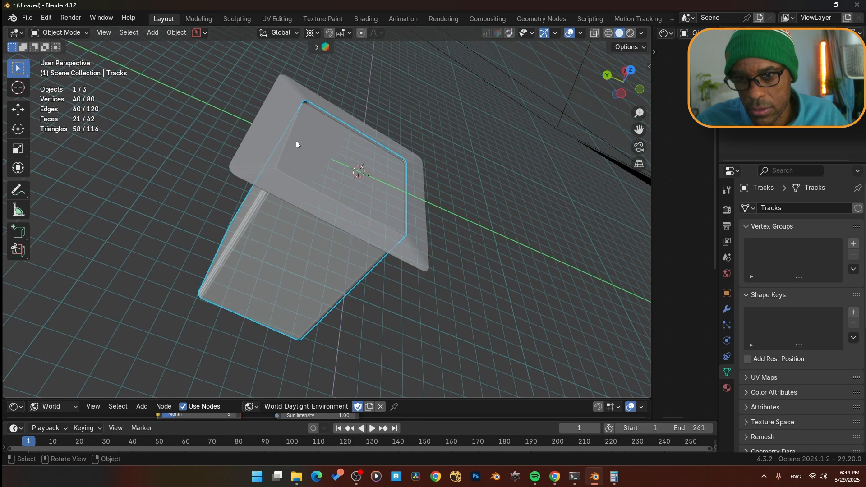
{"action": "left_click", "coordinate": [323, 158]}
{"action": "key", "text": "Tab"}
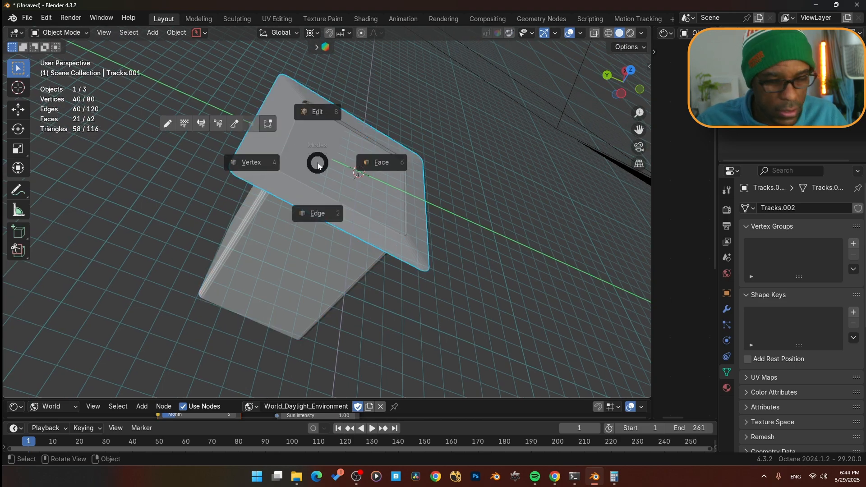
{"action": "left_click", "coordinate": [391, 162]}
{"action": "left_click", "coordinate": [346, 169]}
{"action": "middle_click_drag", "start_coordinate": [345, 168], "coordinate": [344, 243]}
{"action": "key", "text": "x"}
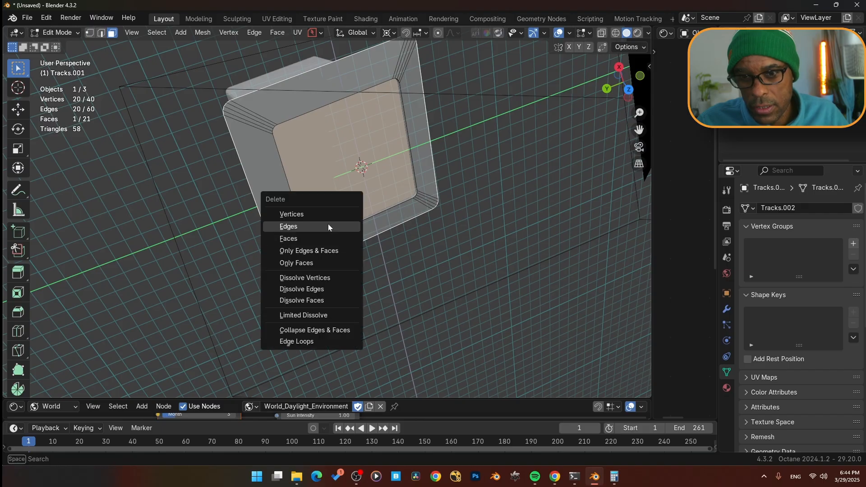
{"action": "left_click", "coordinate": [326, 235]}
- Switch to the camera view and play the animation to check the recess against the footage
{"action": "middle_click_drag", "start_coordinate": [326, 234], "coordinate": [317, 195]}
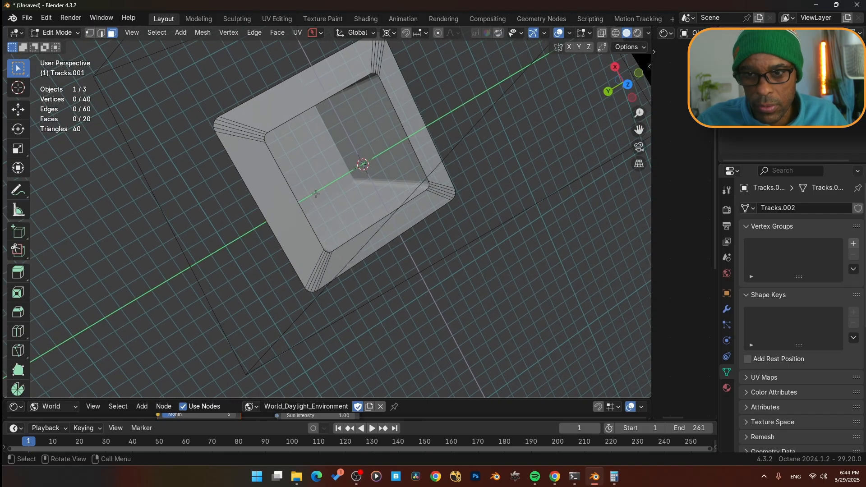
{"action": "key", "text": "KP_0"}
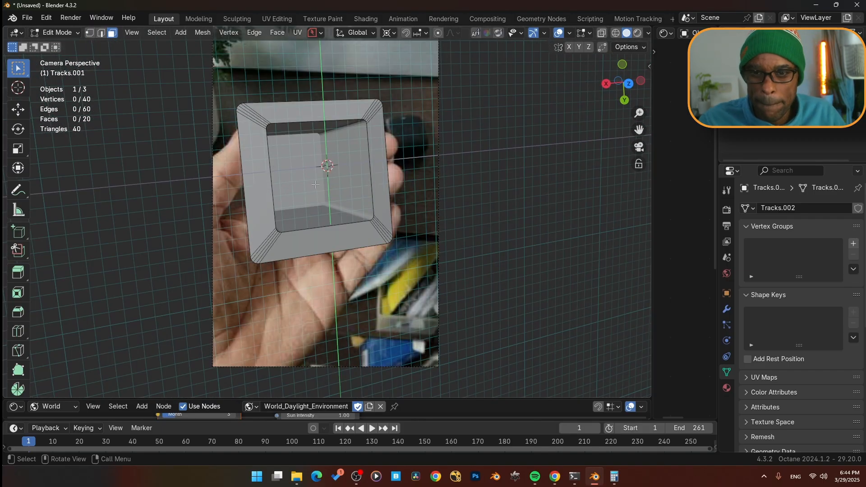
{"action": "key", "text": "space"}
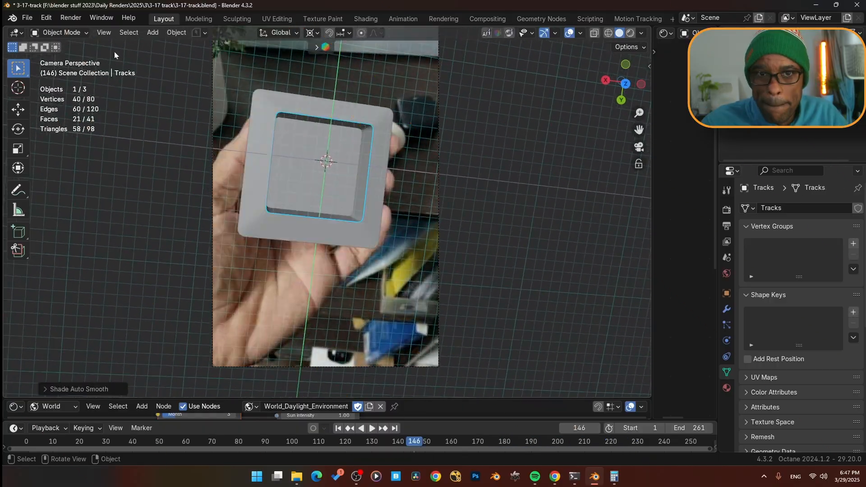
- Set the color management view transform to Raw in the render properties
{"action": "left_click", "coordinate": [727, 210]}
{"action": "scroll", "coordinate": [762, 324], "scroll_direction": "down", "scroll_amount": 15}
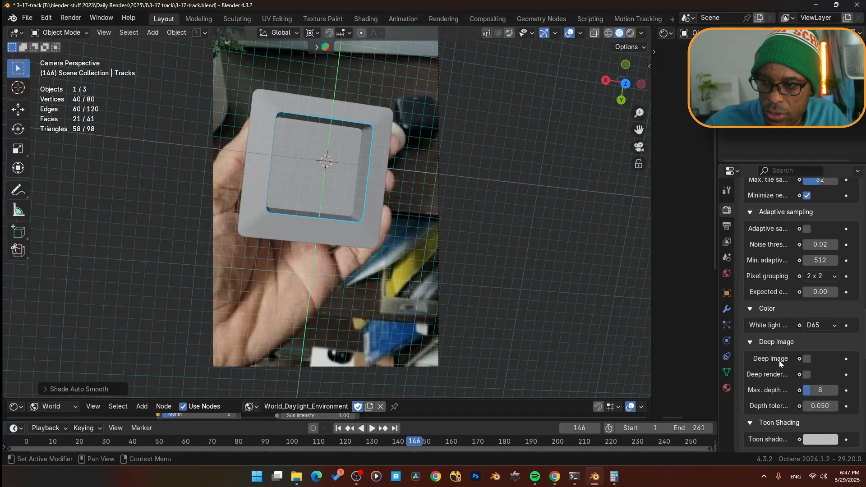
{"action": "scroll", "coordinate": [789, 392], "scroll_direction": "down", "scroll_amount": 10}
{"action": "left_click", "coordinate": [810, 347]}
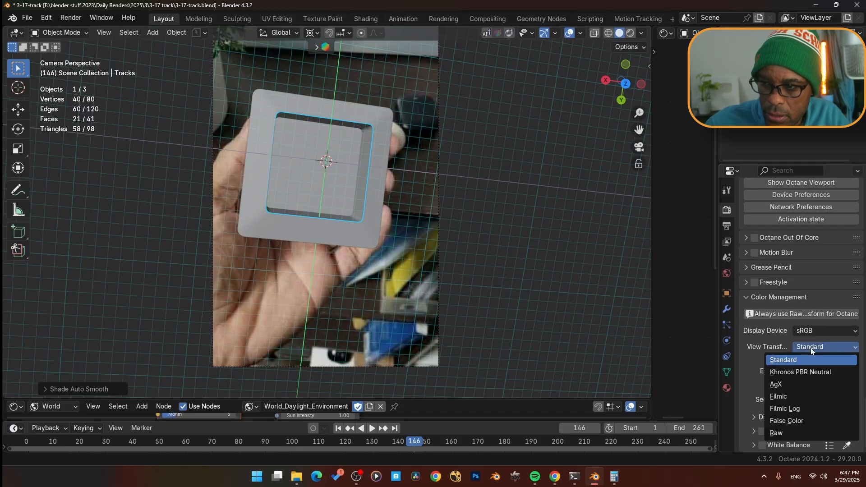
{"action": "left_click", "coordinate": [789, 433]}
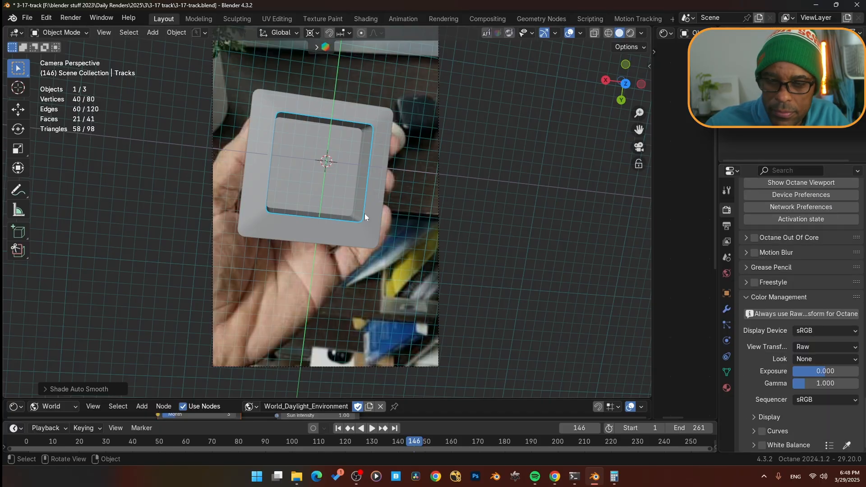
- Switch to the Shading workspace in camera view with the rendered viewport preview
{"action": "left_click", "coordinate": [362, 18]}
{"action": "key", "text": "KP_0"}
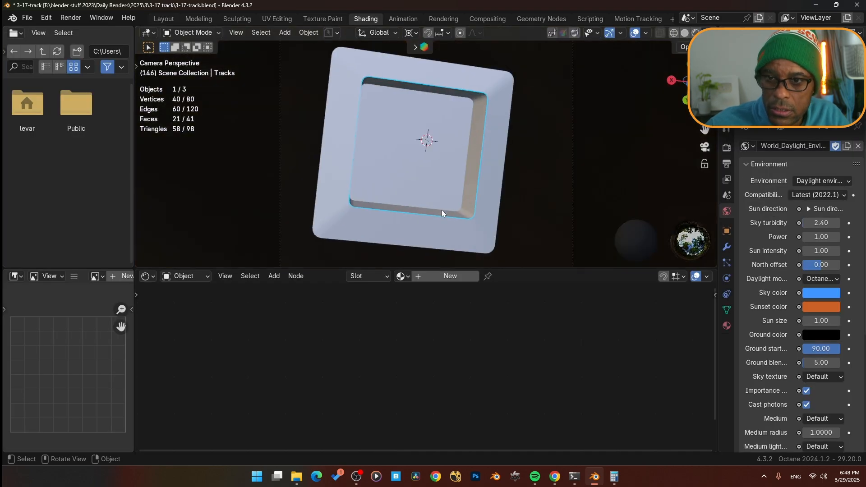
{"action": "key", "text": "z"}
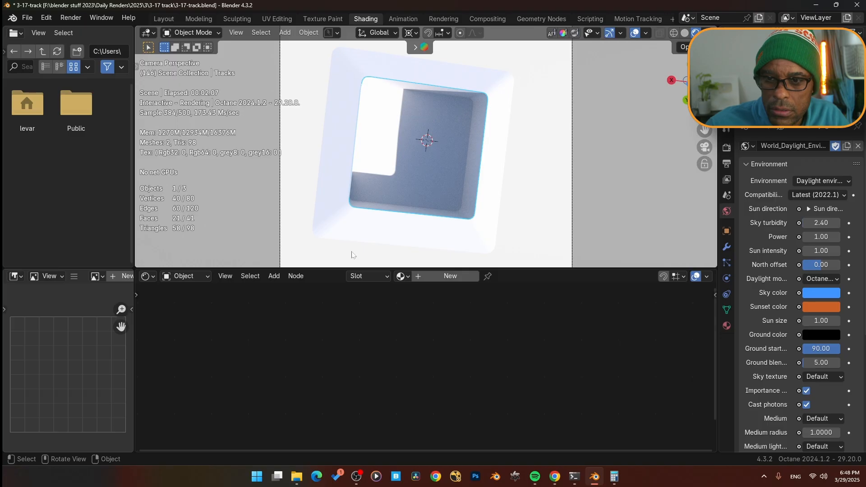
- Show the world nodes in the shader editor and replace the Daylight environment with a new world
{"action": "left_click", "coordinate": [202, 278]}
{"action": "left_click", "coordinate": [202, 318]}
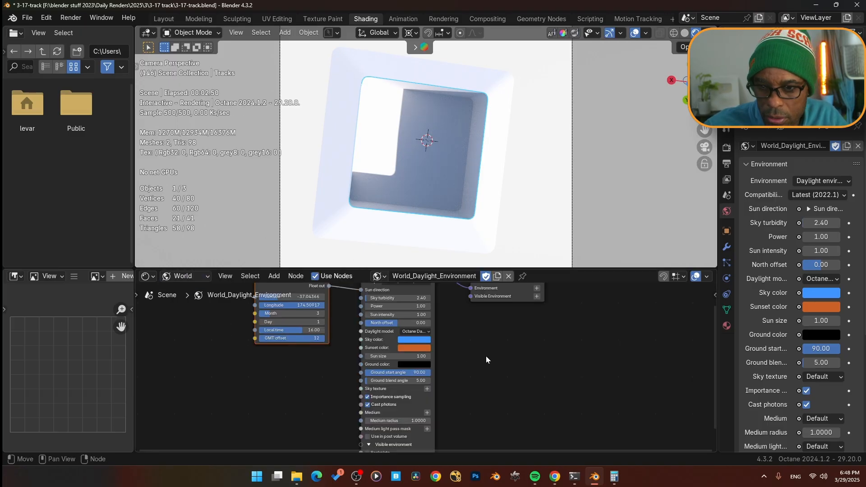
{"action": "key", "text": "Home"}
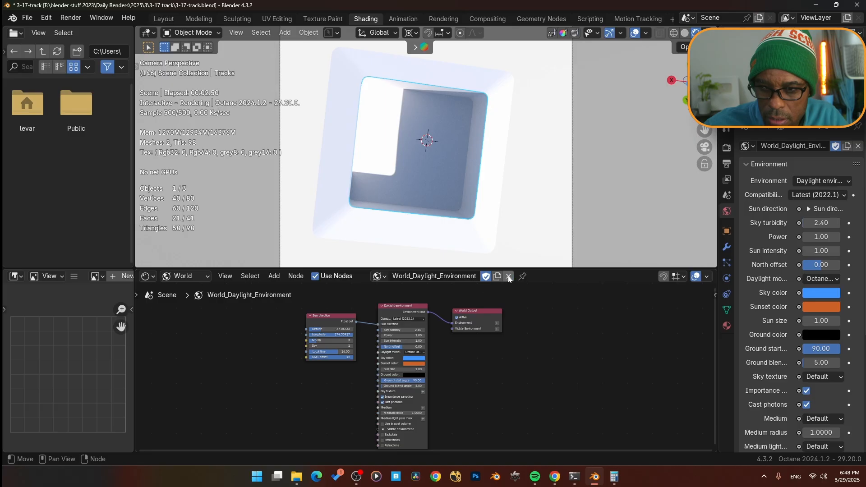
{"action": "left_click", "coordinate": [509, 277]}
{"action": "left_click", "coordinate": [401, 277]}
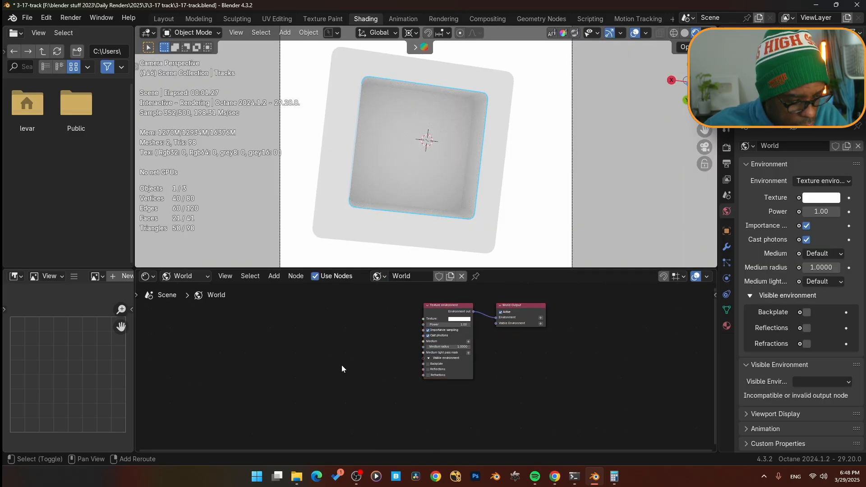
- Add an RGB image node, connect it to the environment's Texture input, and load an image into it
{"action": "key", "text": "shift+a"}
{"action": "type", "text": "rgb"}
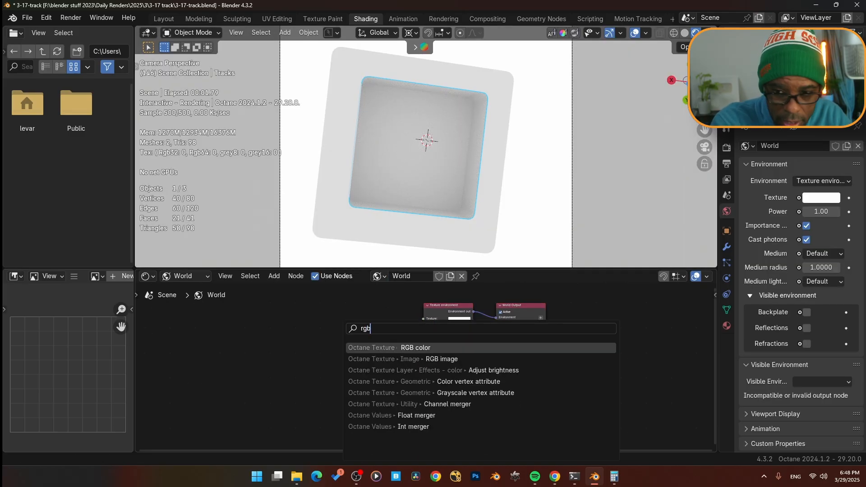
{"action": "key", "text": "Down"}
{"action": "key", "text": "Return"}
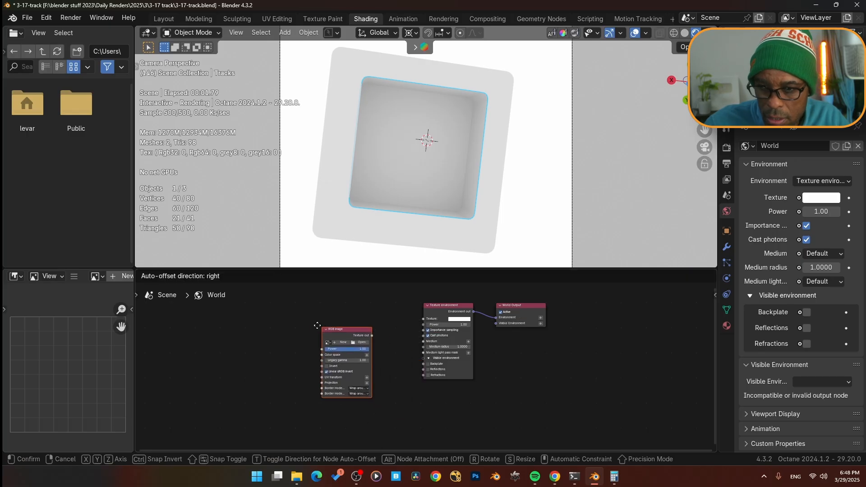
{"action": "left_click", "coordinate": [377, 335]}
{"action": "mouse_move", "coordinate": [367, 332]}
{"action": "left_mouse_down"}
{"action": "mouse_move", "coordinate": [422, 320]}
{"action": "mouse_move", "coordinate": [372, 319]}
{"action": "left_mouse_up"}
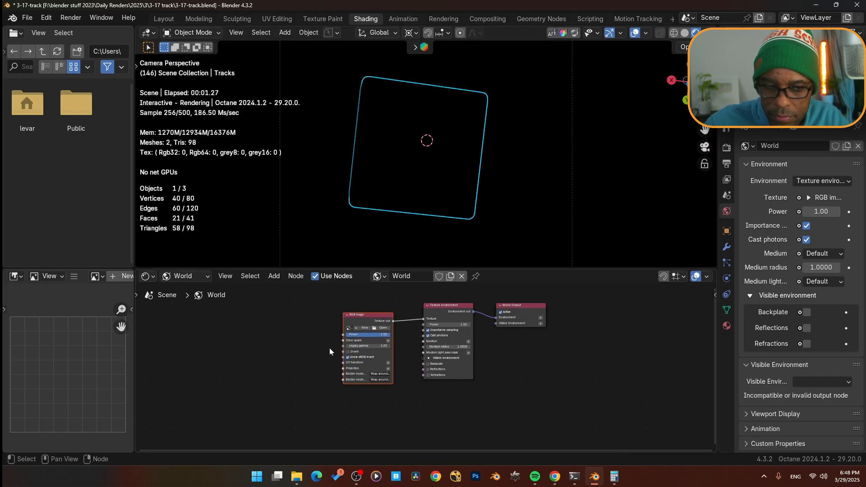
{"action": "left_click", "coordinate": [383, 329]}
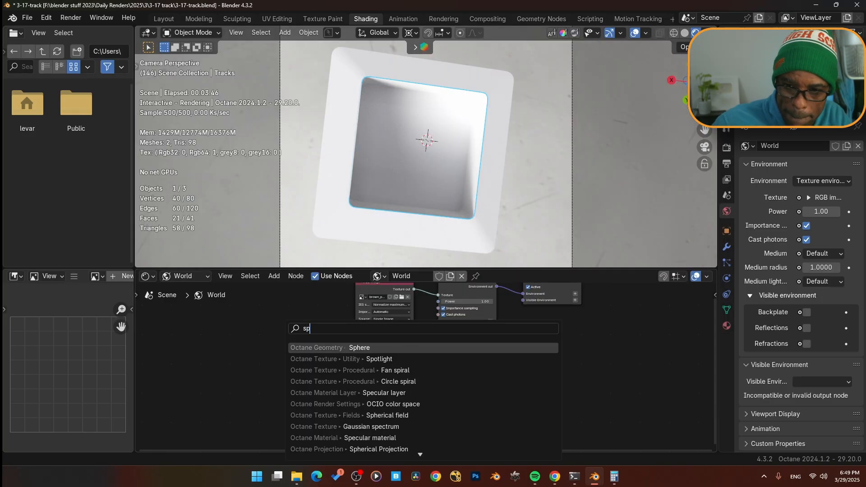
- Add a Spherical projection node and connect it to the RGB image's Projection input
{"action": "key", "text": "Down"}
{"action": "key", "text": "Down"}
{"action": "key", "text": "Down"}
{"action": "key", "text": "Down"}
{"action": "key", "text": "Down"}
{"action": "key", "text": "Down"}
{"action": "key", "text": "Down"}
{"action": "key", "text": "Down"}
{"action": "key", "text": "Down"}
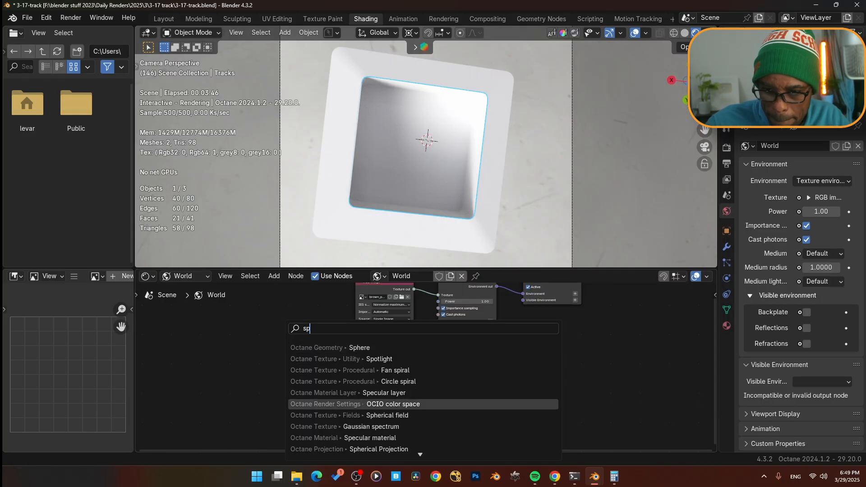
{"action": "key", "text": "Return"}
{"action": "left_click", "coordinate": [302, 368]}
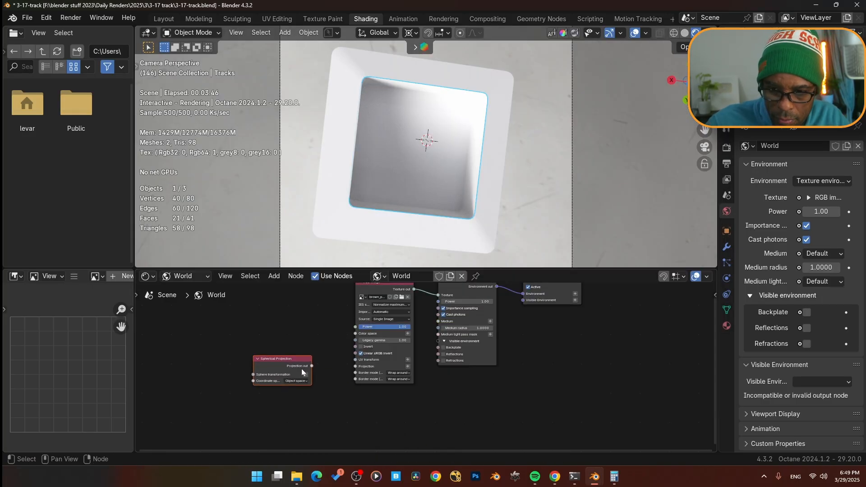
{"action": "left_click_drag", "start_coordinate": [312, 365], "coordinate": [355, 366]}
- Connect a 2D transformation node to the RGB image's UV transform input and return to camera view
{"action": "left_click_drag", "start_coordinate": [290, 359], "coordinate": [319, 379]}
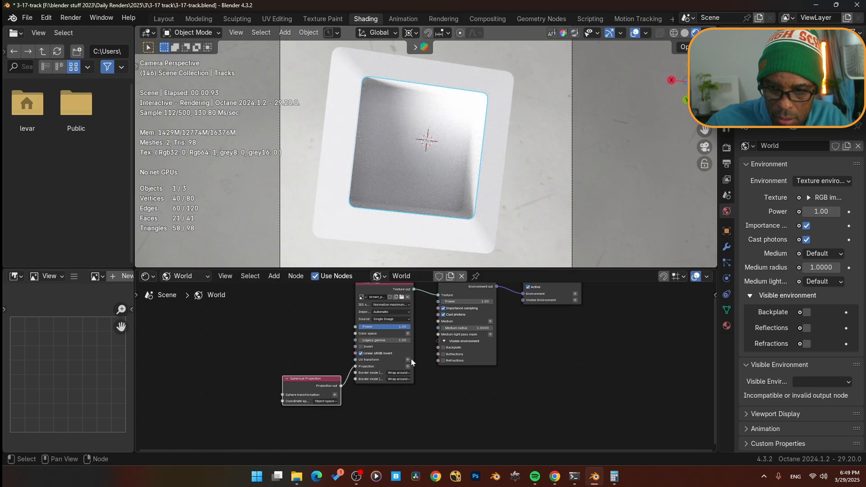
{"action": "left_click", "coordinate": [408, 359]}
{"action": "mouse_move", "coordinate": [311, 324]}
{"action": "left_mouse_down"}
{"action": "mouse_move", "coordinate": [311, 295]}
{"action": "mouse_move", "coordinate": [312, 318]}
{"action": "left_mouse_up"}
{"action": "middle_click_drag", "start_coordinate": [389, 219], "coordinate": [492, 175]}
{"action": "scroll", "coordinate": [396, 207], "scroll_direction": "down", "scroll_amount": 6}
{"action": "key", "text": "KP_0"}
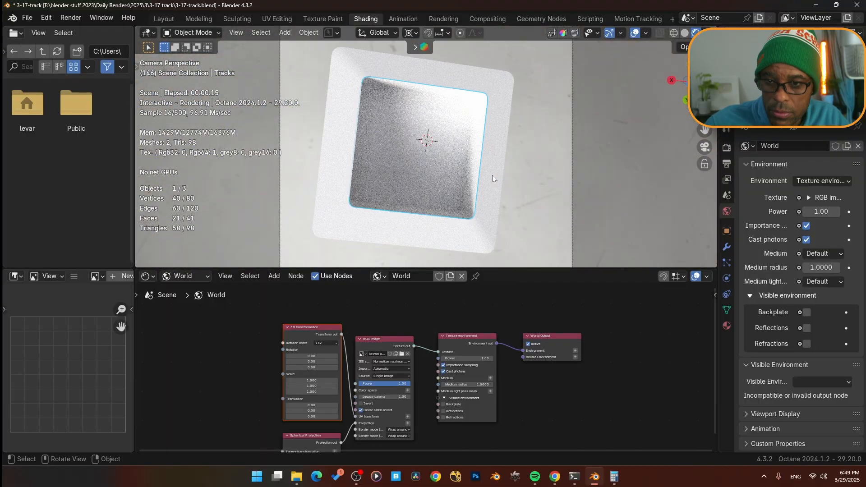
- Set the Octane kernel's specular depth to 12 in the render properties
{"action": "left_click", "coordinate": [728, 149]}
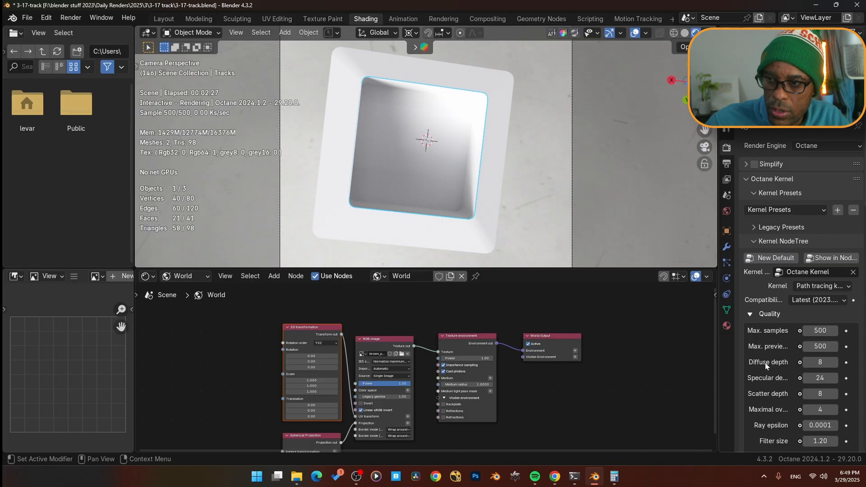
{"action": "scroll", "coordinate": [764, 363], "scroll_direction": "down", "scroll_amount": 5}
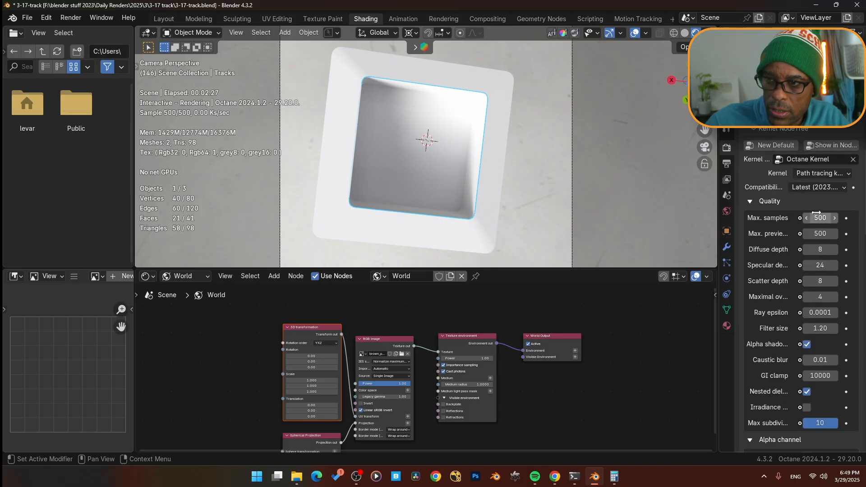
{"action": "left_click", "coordinate": [819, 265]}
{"action": "type", "text": "12"}
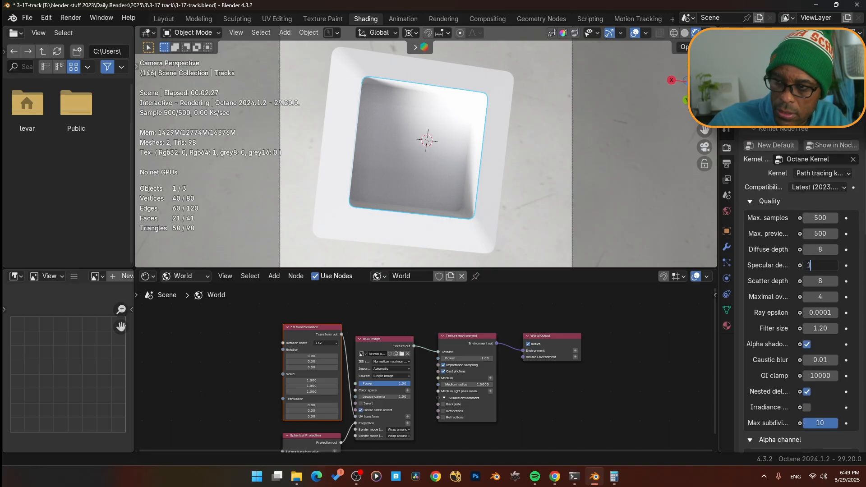
- Set the kernel's GI clamp to 100 and enable the Alpha channel option
{"action": "key", "text": "Return"}
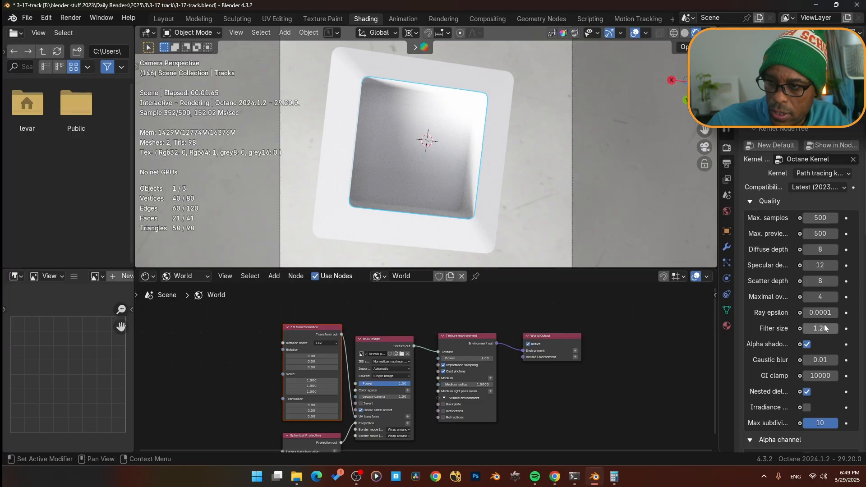
{"action": "left_click", "coordinate": [820, 376]}
{"action": "type", "text": "1000000"}
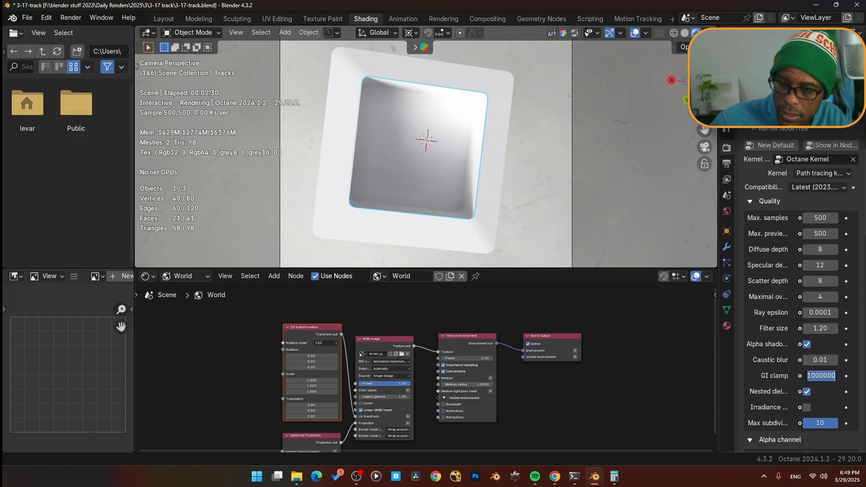
{"action": "key", "text": "Return"}
{"action": "scroll", "coordinate": [789, 372], "scroll_direction": "down", "scroll_amount": 6}
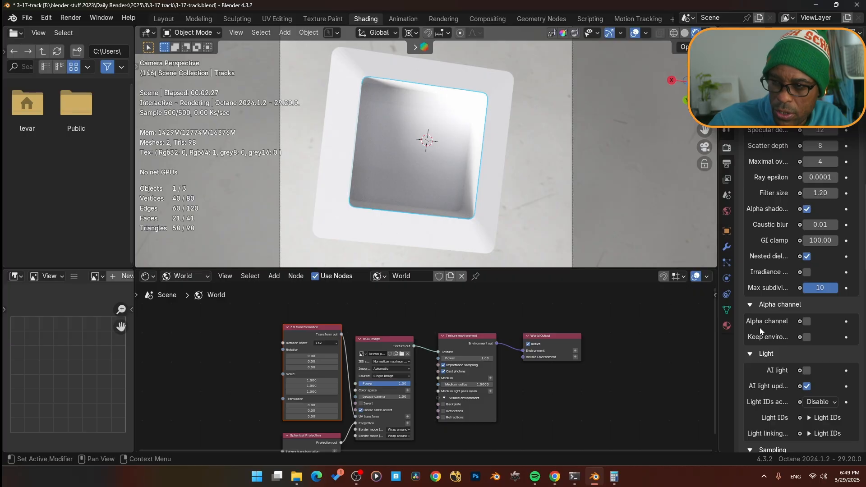
{"action": "left_click", "coordinate": [807, 321]}
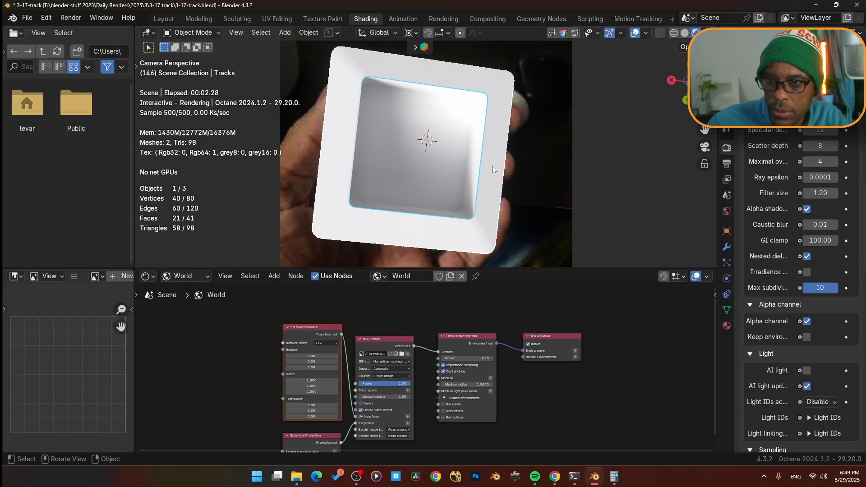
- Play back the animation briefly to preview the tracked render
{"action": "key", "text": "space"}
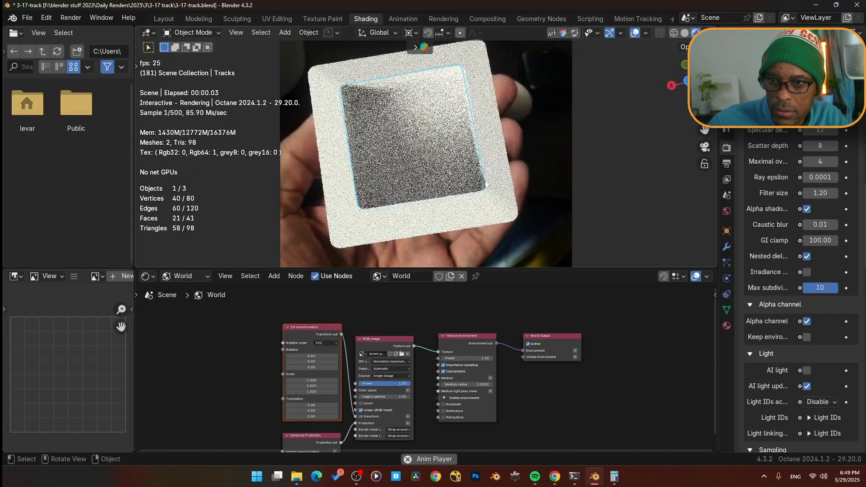
{"action": "key", "text": "space"}
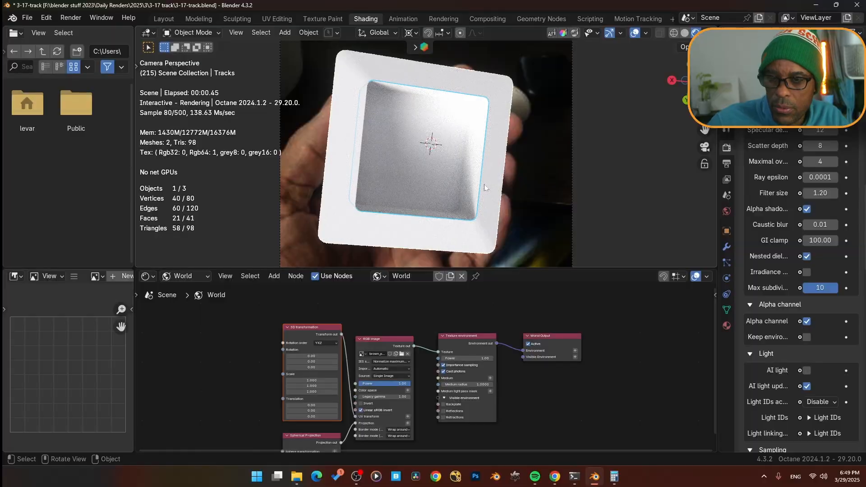
{"action": "scroll", "coordinate": [484, 188], "scroll_direction": "down", "scroll_amount": 5}
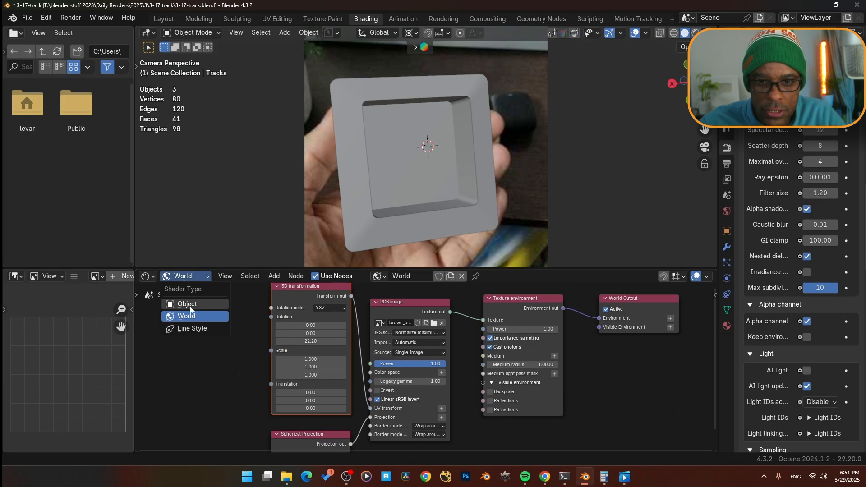
- Switch the node editor to object shaders, select the inner box, and create a new material for it
{"action": "left_click", "coordinate": [190, 307]}
{"action": "left_click", "coordinate": [423, 186]}
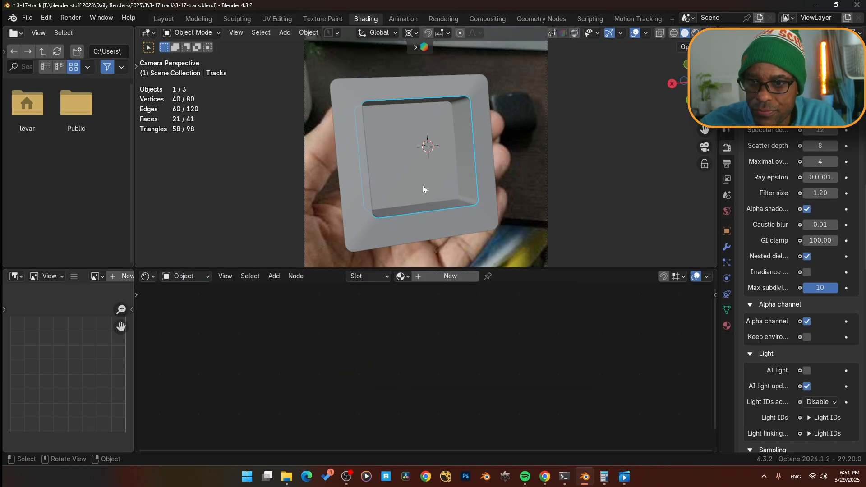
{"action": "left_click", "coordinate": [695, 33]}
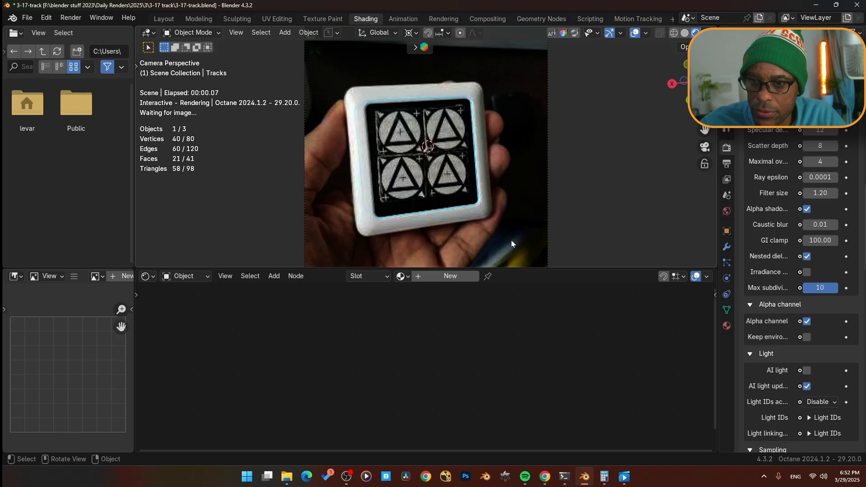
{"action": "left_click", "coordinate": [453, 277]}
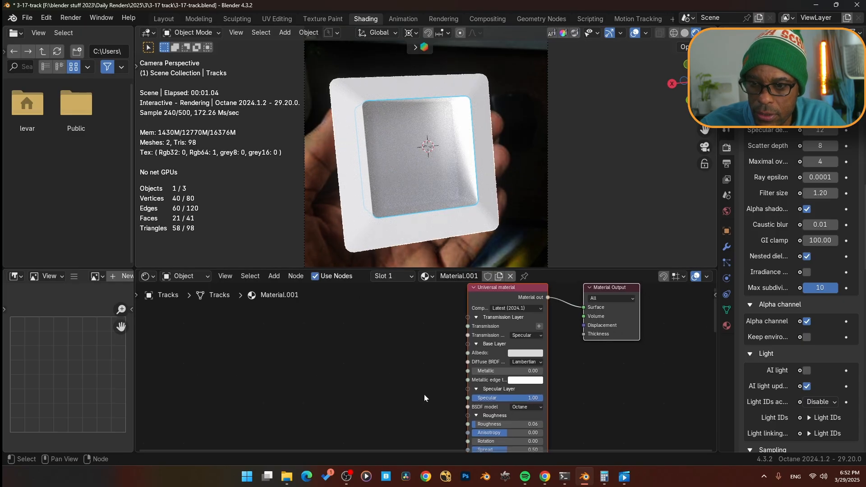
- Set the box material's BSDF model to GGX
{"action": "middle_click_drag", "start_coordinate": [528, 381], "coordinate": [514, 358]}
{"action": "left_click", "coordinate": [511, 384]}
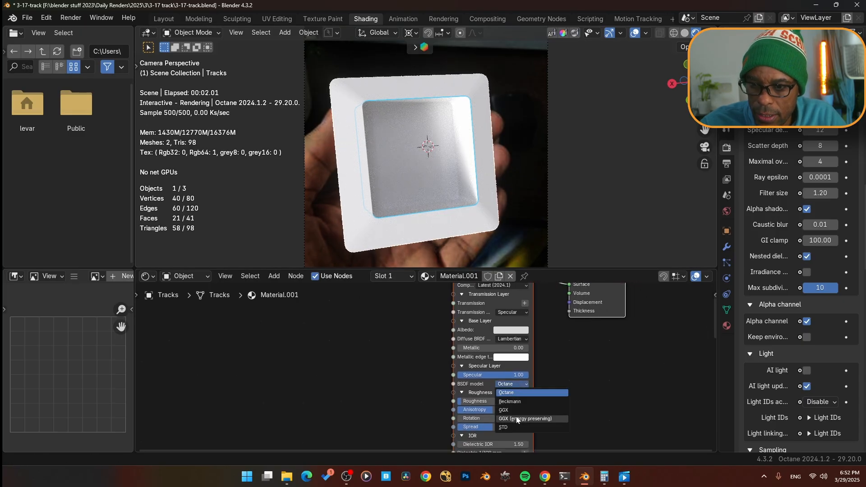
{"action": "left_click", "coordinate": [515, 407]}
- Set the box material's albedo to a grey with value 0.303 and its roughness to 0.41
{"action": "left_click", "coordinate": [510, 330]}
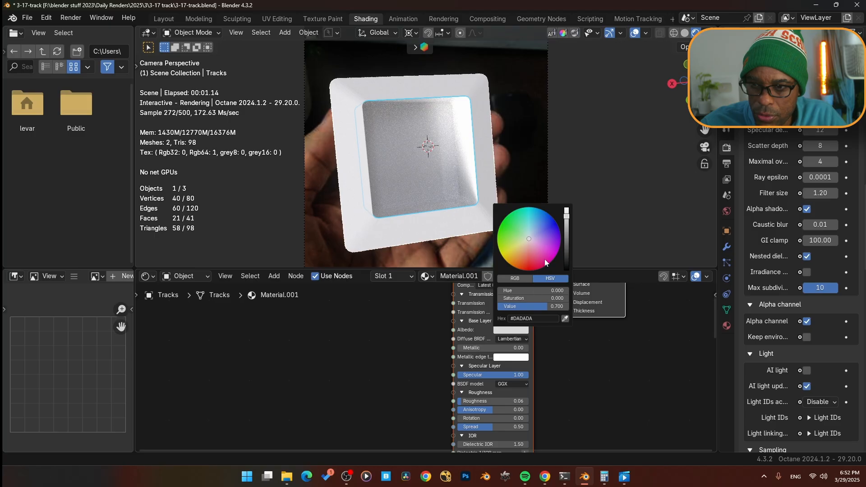
{"action": "left_click_drag", "start_coordinate": [566, 216], "coordinate": [566, 234]}
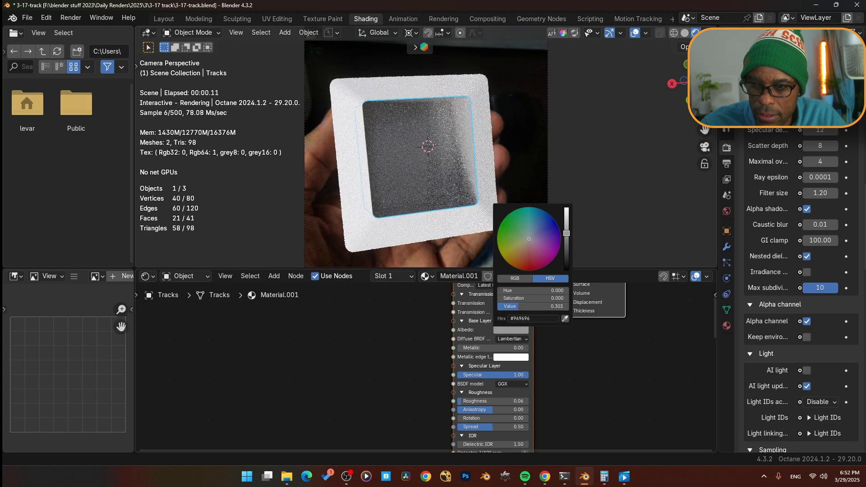
{"action": "left_click_drag", "start_coordinate": [461, 402], "coordinate": [493, 402]}
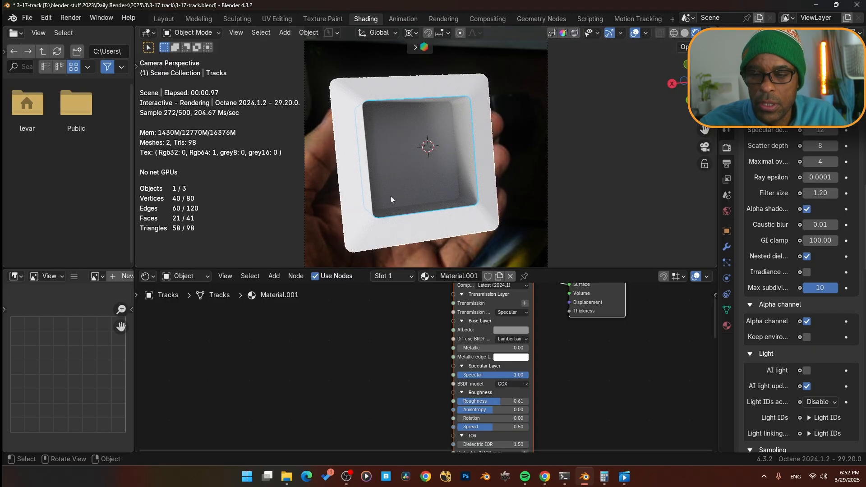
- Try giving the outer frame a Null material connected to the surface output, then delete it
{"action": "left_click", "coordinate": [377, 226]}
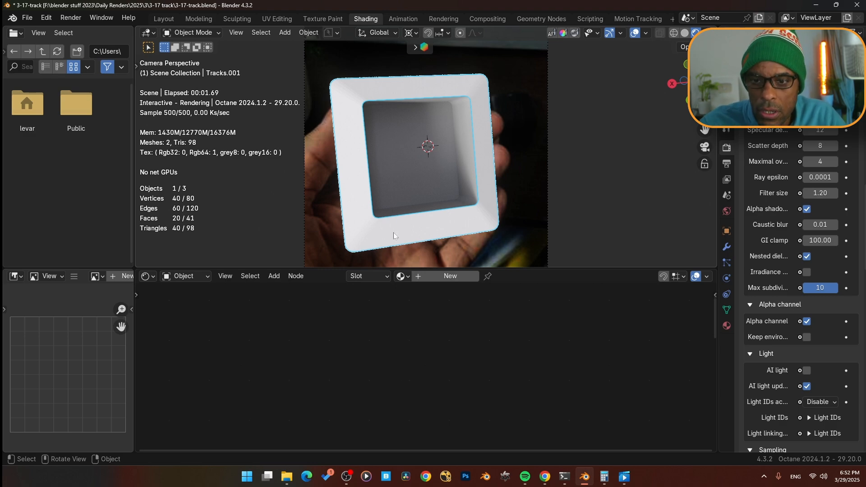
{"action": "left_click", "coordinate": [451, 276]}
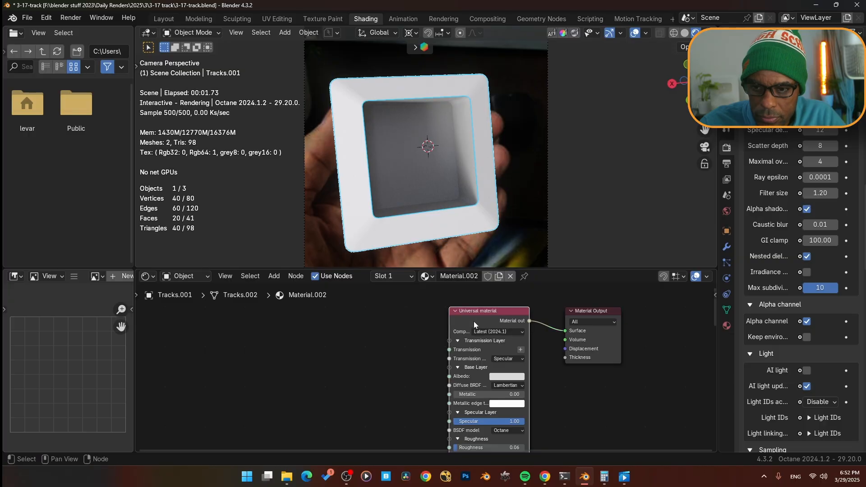
{"action": "key", "text": "x"}
{"action": "key", "text": "shift+a"}
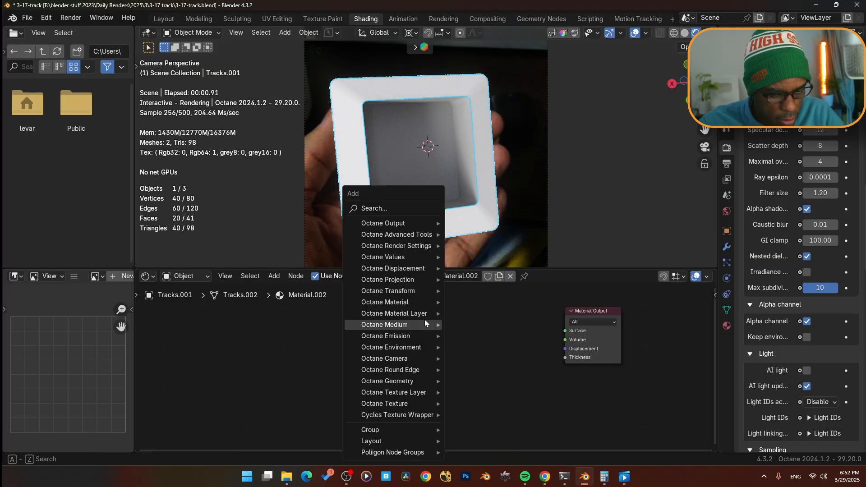
{"action": "mouse_move", "coordinate": [424, 319]}
{"action": "type", "text": "nu"}
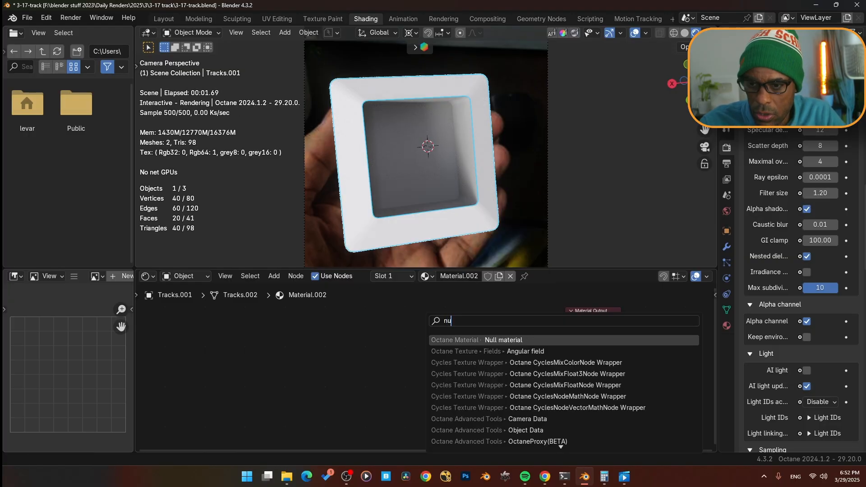
{"action": "key", "text": "Return"}
{"action": "left_click", "coordinate": [498, 334]}
{"action": "left_click_drag", "start_coordinate": [500, 333], "coordinate": [548, 331]}
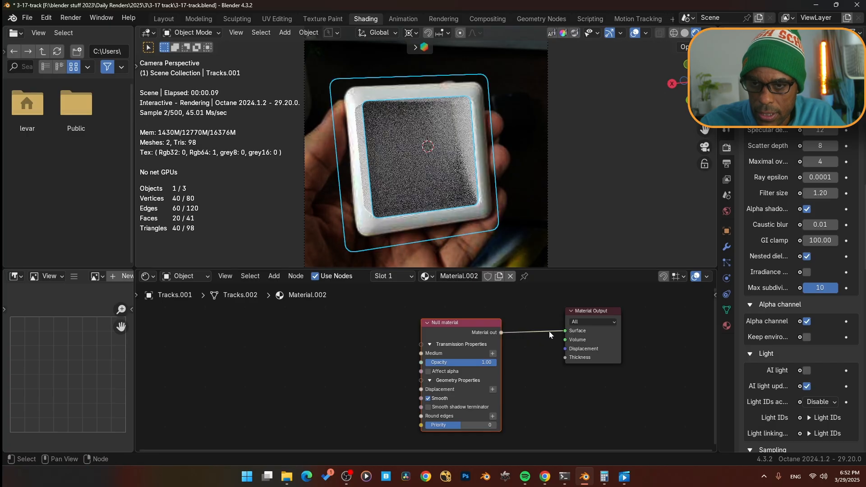
{"action": "left_click_drag", "start_coordinate": [475, 327], "coordinate": [517, 317]}
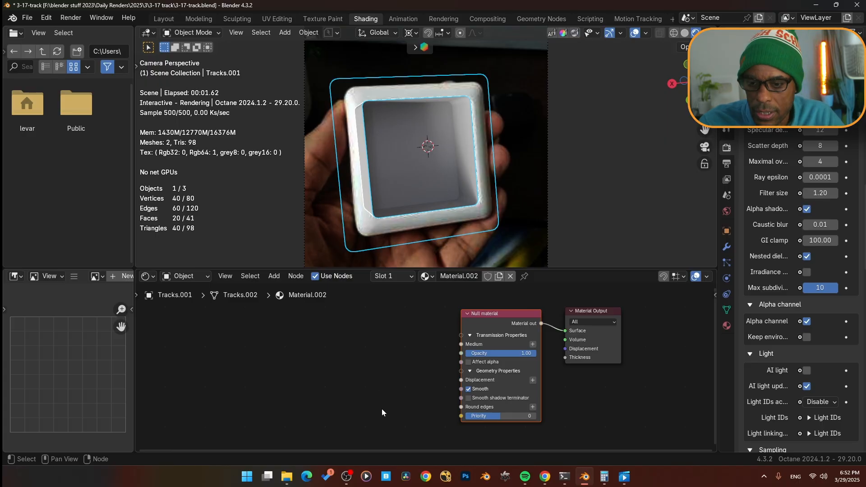
{"action": "left_click", "coordinate": [494, 325]}
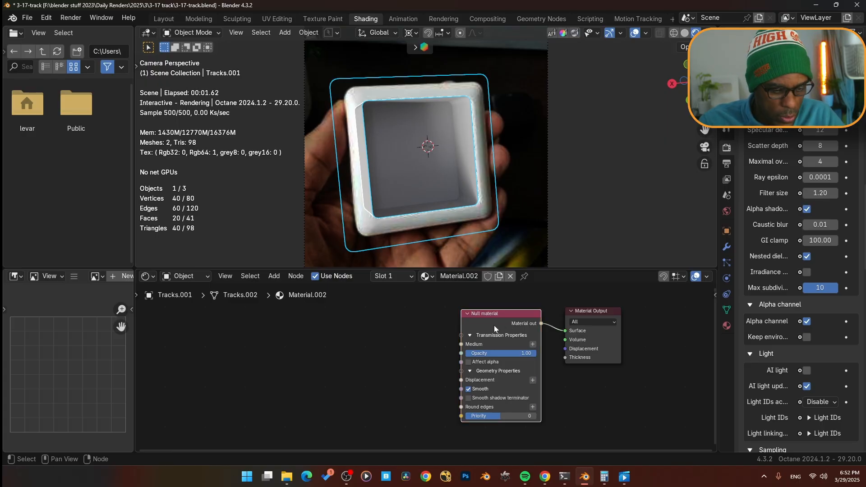
{"action": "key", "text": "Delete"}
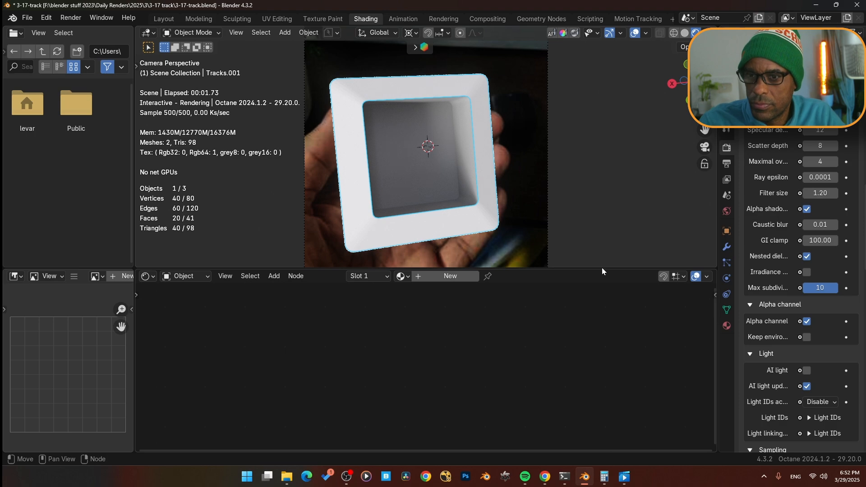
- Give the outer frame a new material and set its render layer ID to 2
{"action": "left_click", "coordinate": [725, 233]}
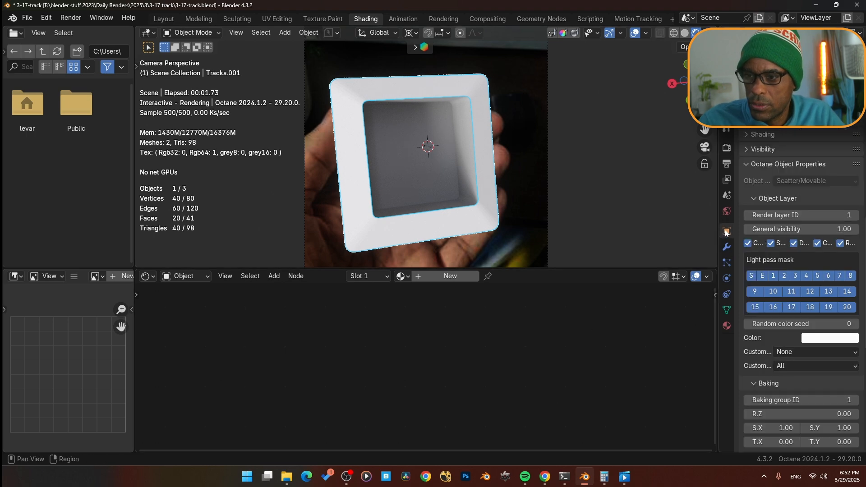
{"action": "left_click", "coordinate": [444, 277]}
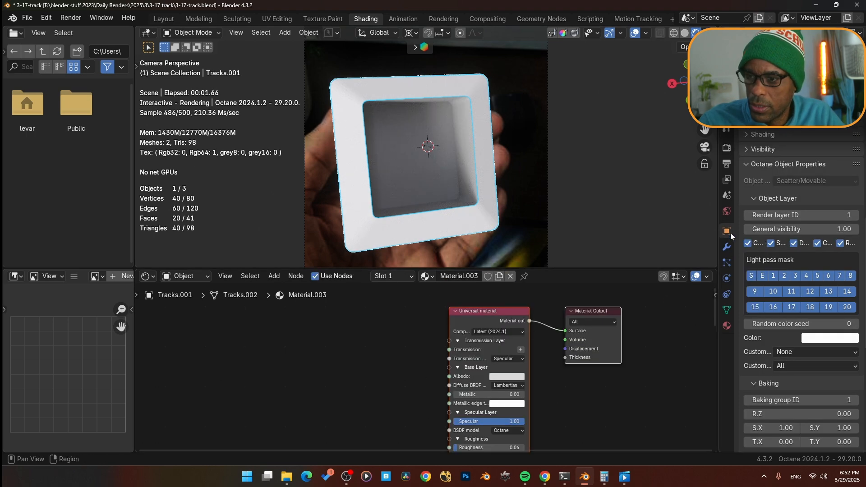
{"action": "left_click", "coordinate": [855, 216]}
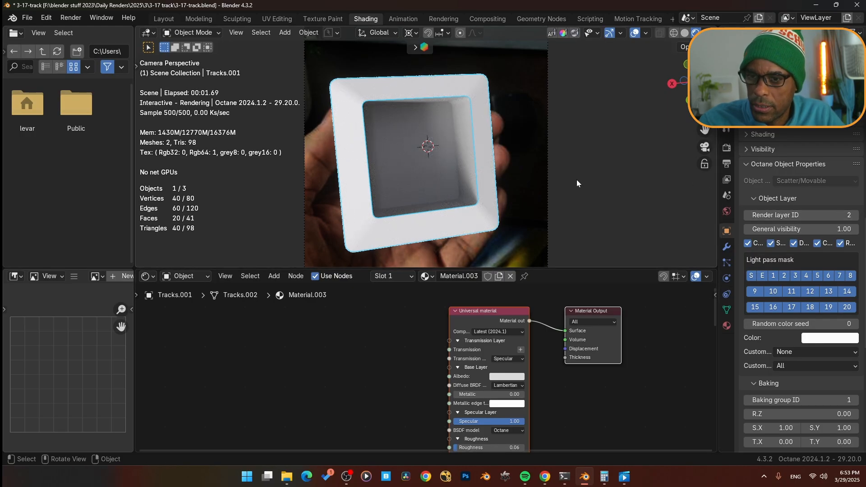
- Select the inner box and enable Octane render layers for the view layer
{"action": "left_click", "coordinate": [435, 170]}
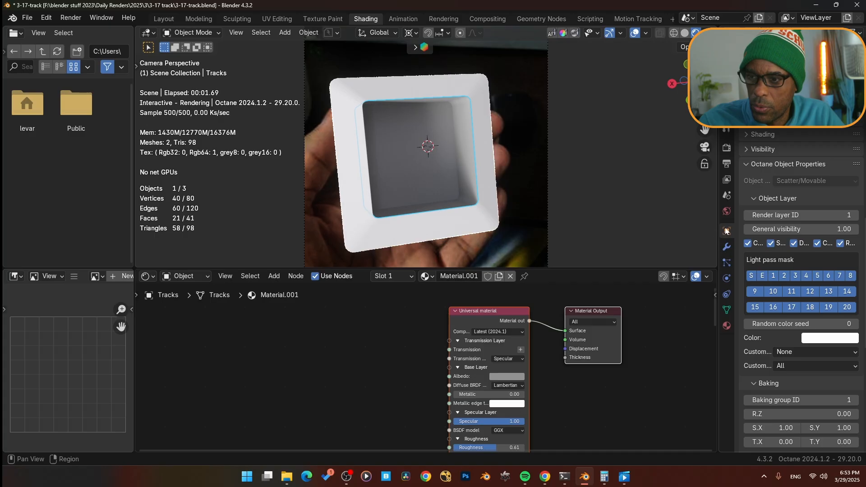
{"action": "left_click", "coordinate": [727, 179]}
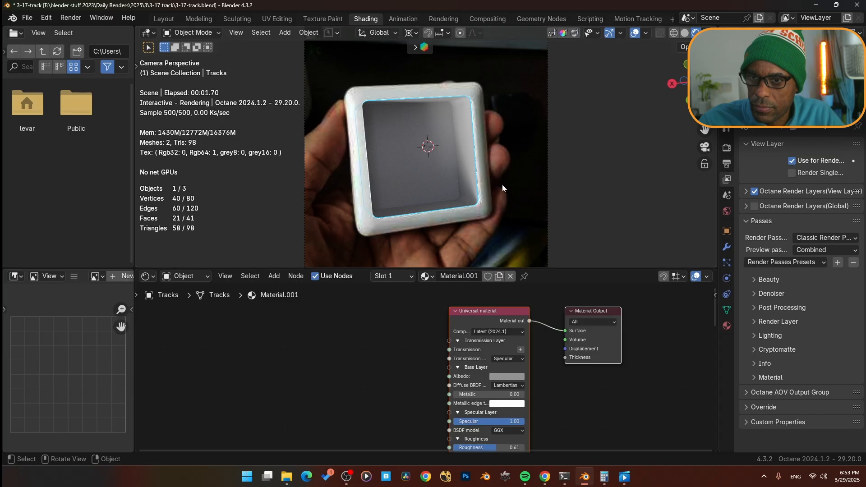
{"action": "left_click", "coordinate": [747, 191]}
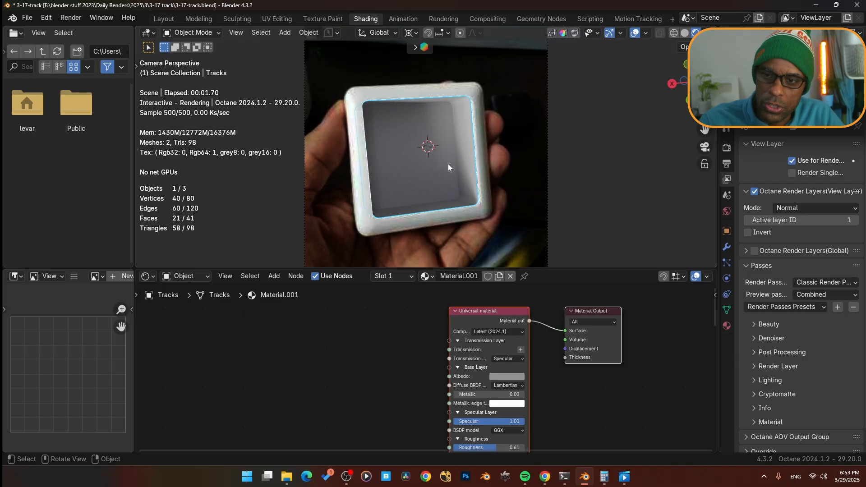
- Try inverting the render layer, then undo it
{"action": "left_click", "coordinate": [747, 232]}
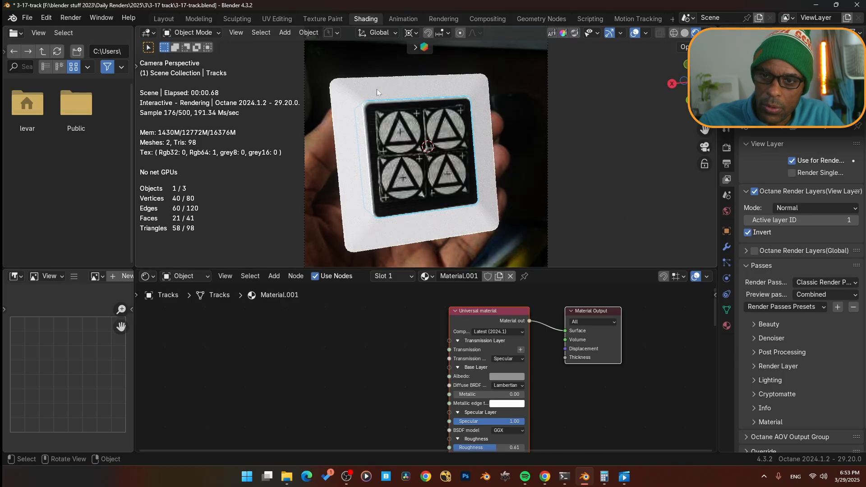
{"action": "key", "text": "ctrl+z"}
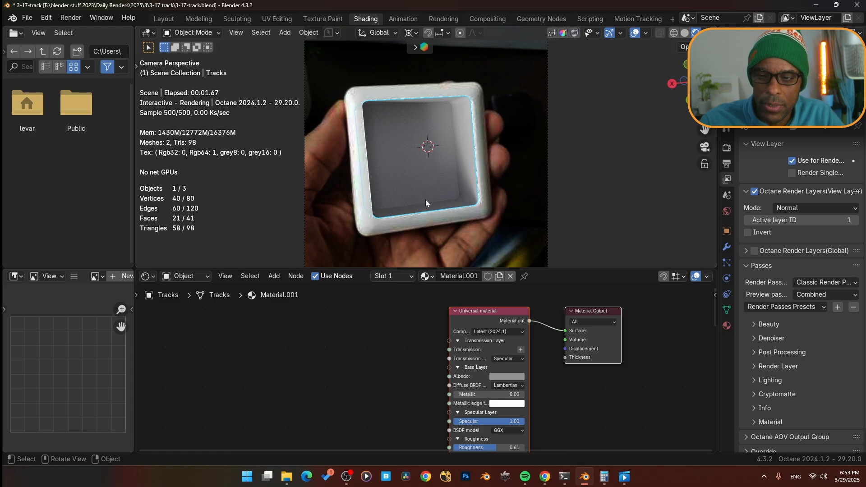
- Play back the animation to preview the box render over the footage
{"action": "key", "text": "space"}
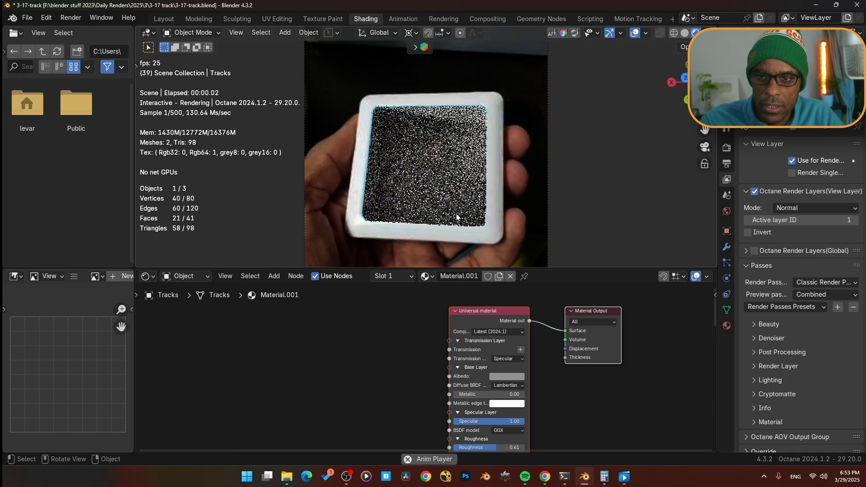
{"action": "key", "text": "space"}
{"action": "key", "text": "space"}
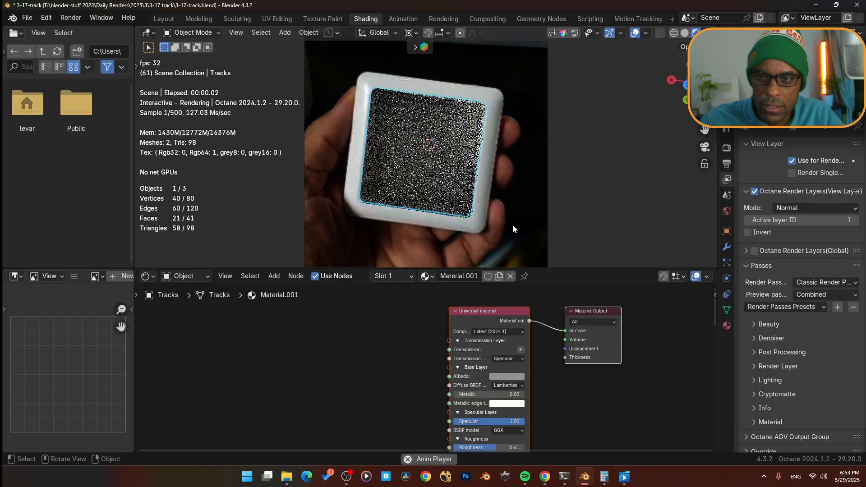
{"action": "key", "text": "space"}
{"action": "key", "text": "space"}
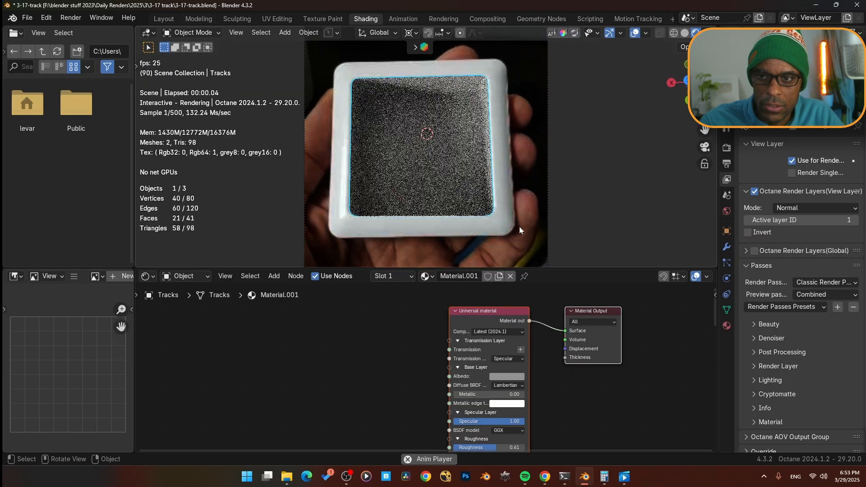
{"action": "key", "text": "space"}
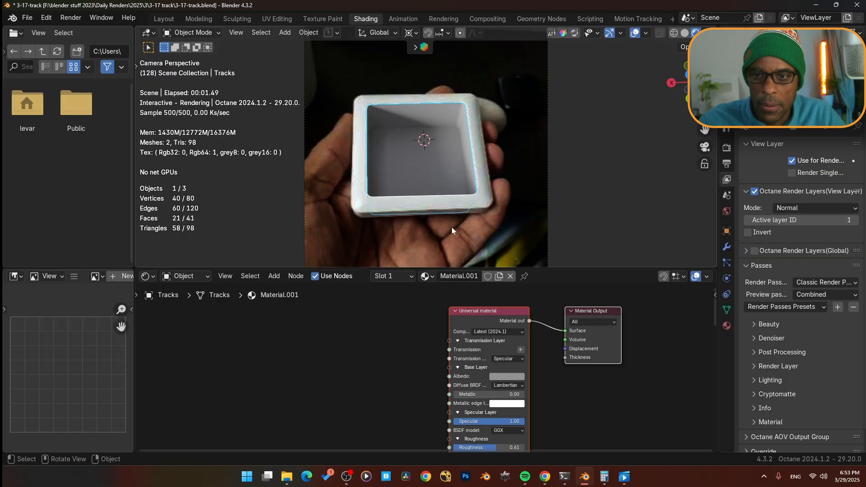
{"action": "key", "text": "space"}
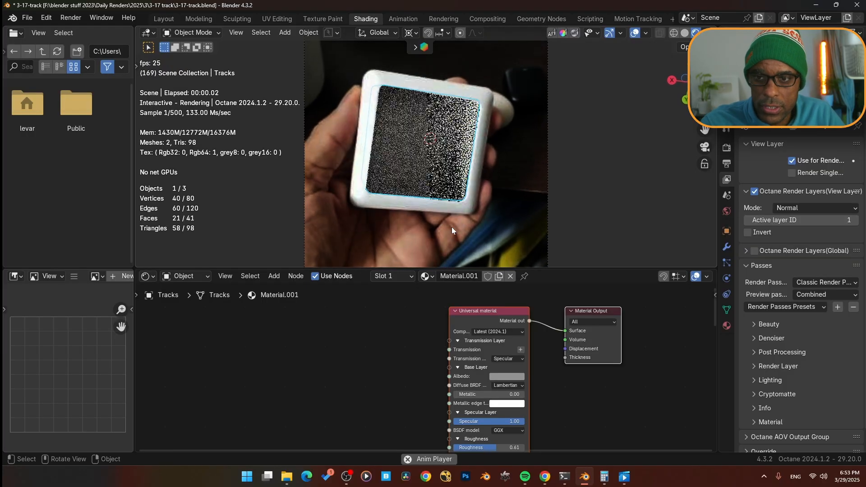